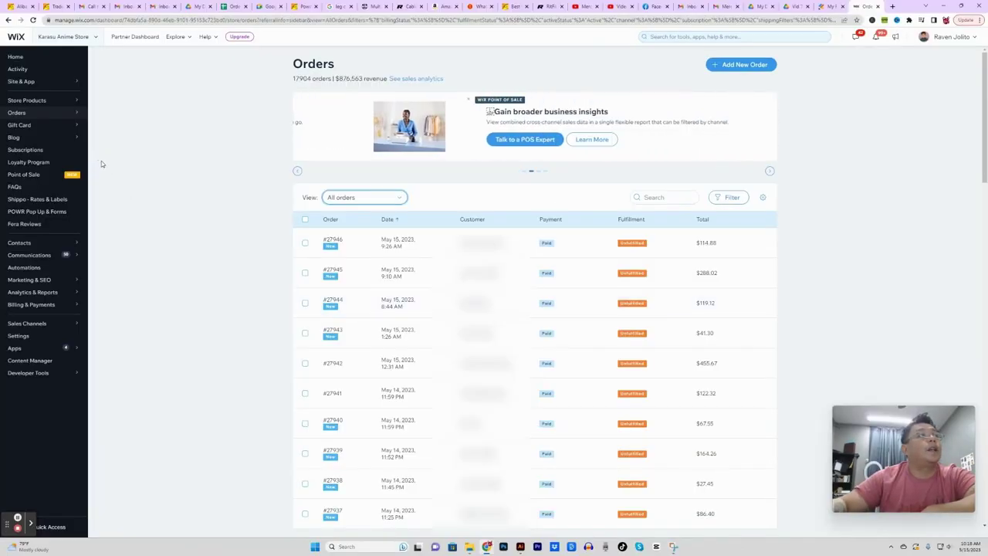
# Step: Switch the order list to the unfulfilled view and select all the orders in it
pyautogui.click(362, 197)
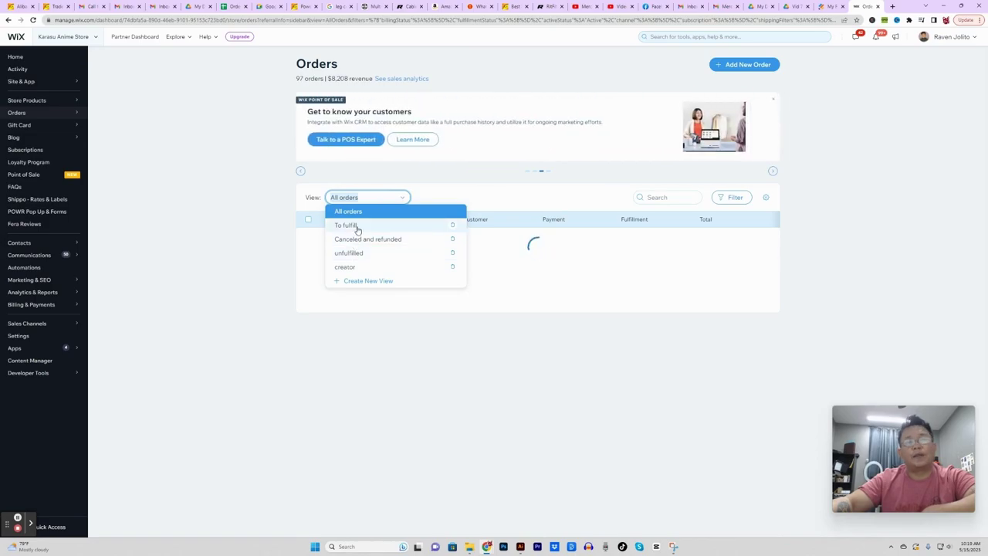
pyautogui.click(358, 227)
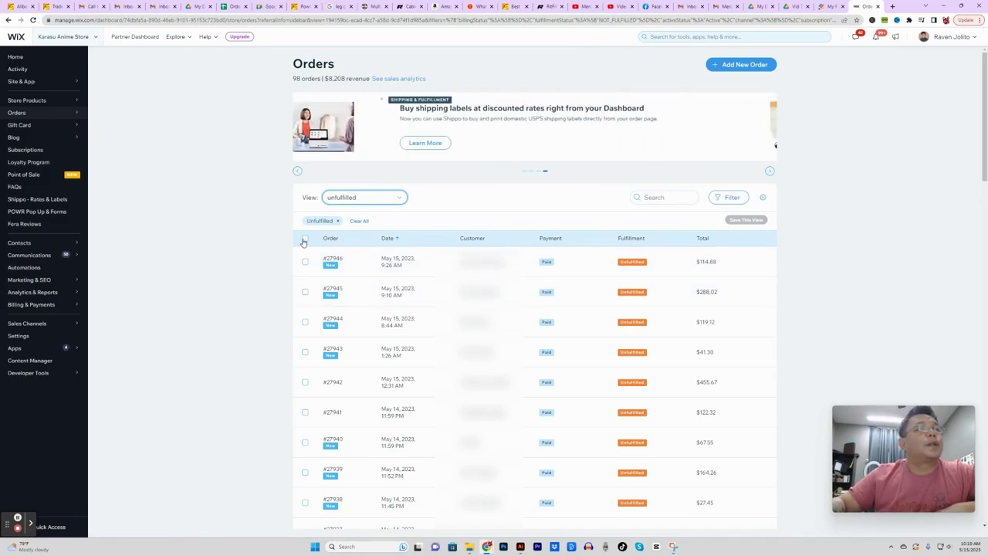
pyautogui.click(304, 239)
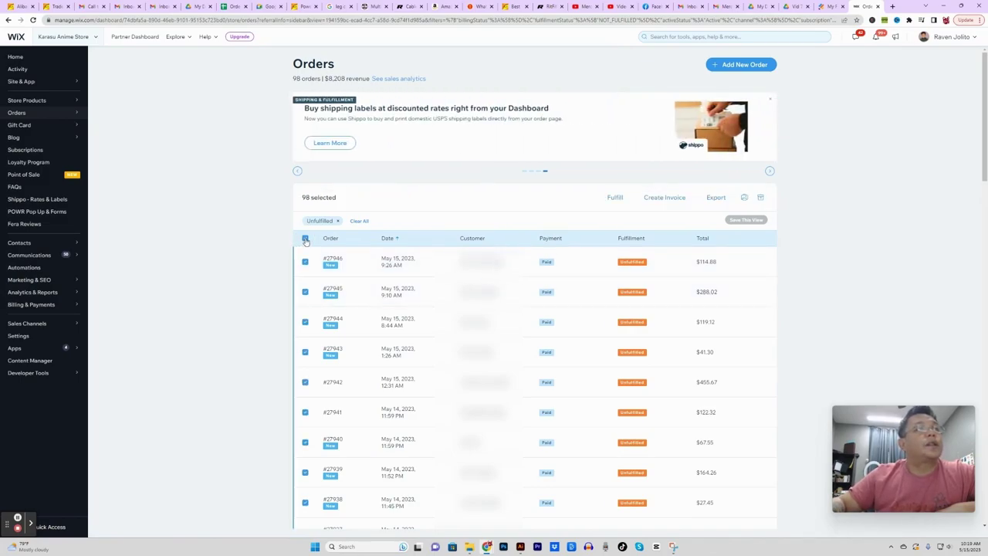
# Step: Generate the printable PDF of the selected orders and look over its first pages
pyautogui.click(744, 198)
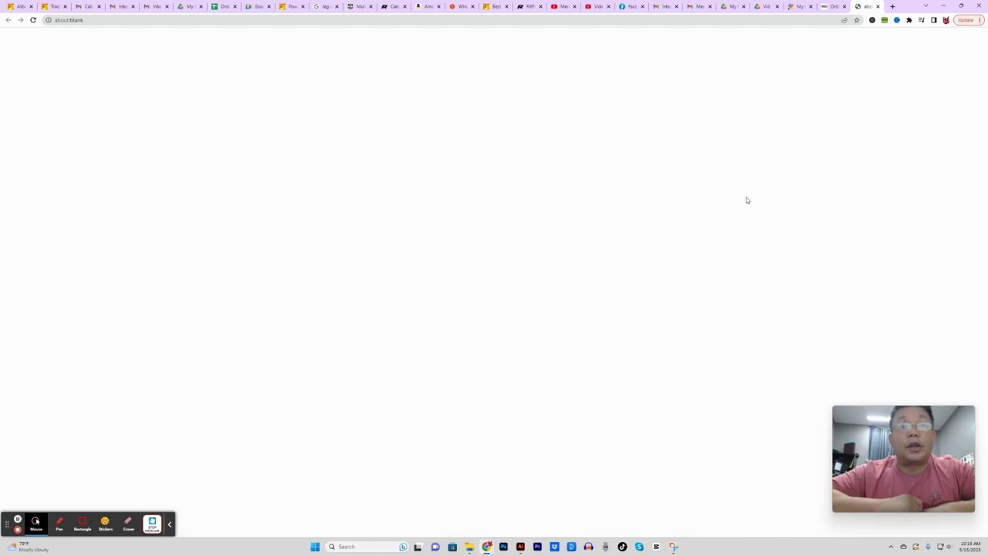
pyautogui.scroll(-5, 615, 275)
pyautogui.scroll(4, 615, 277)
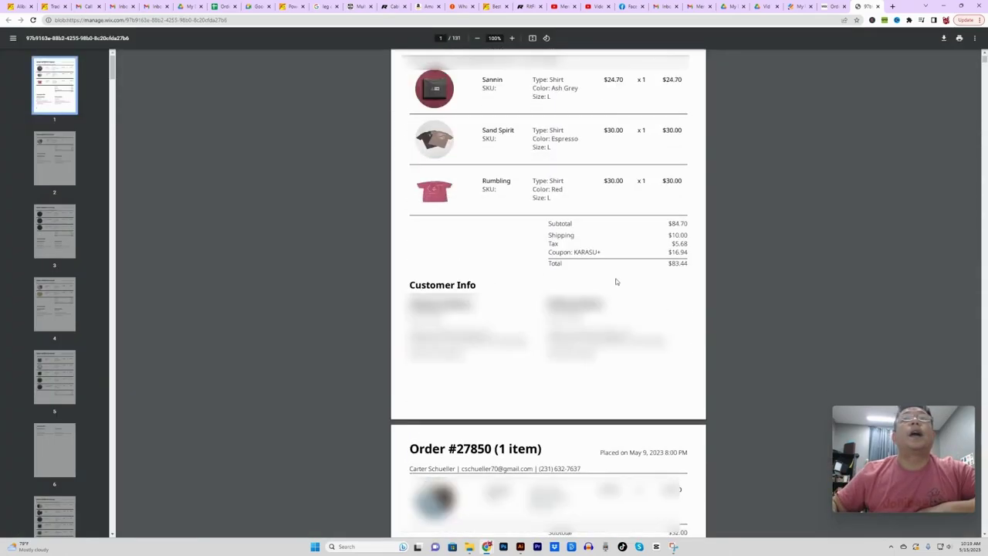
pyautogui.scroll(1, 615, 282)
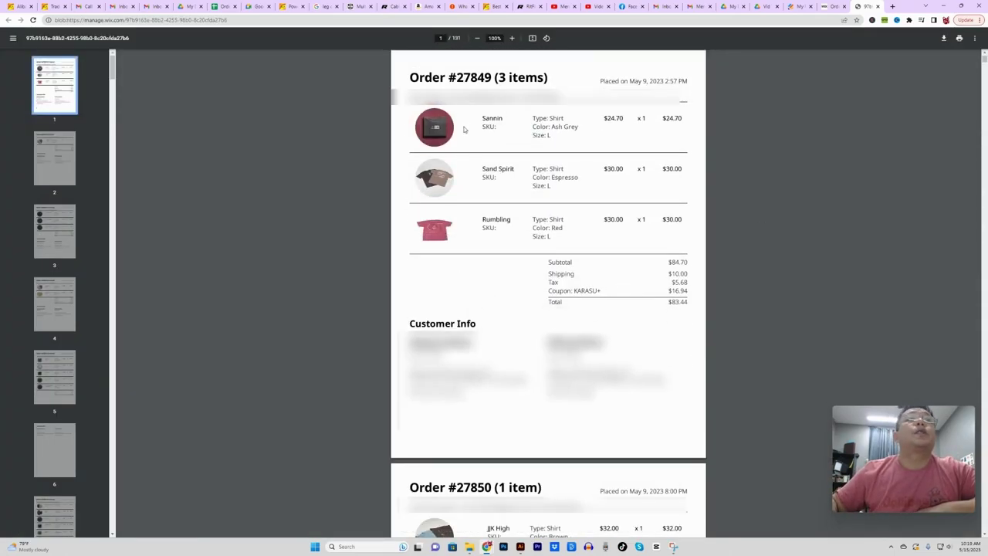
# Step: Print all pages of the orders PDF with 2 pages per sheet
pyautogui.click(959, 44)
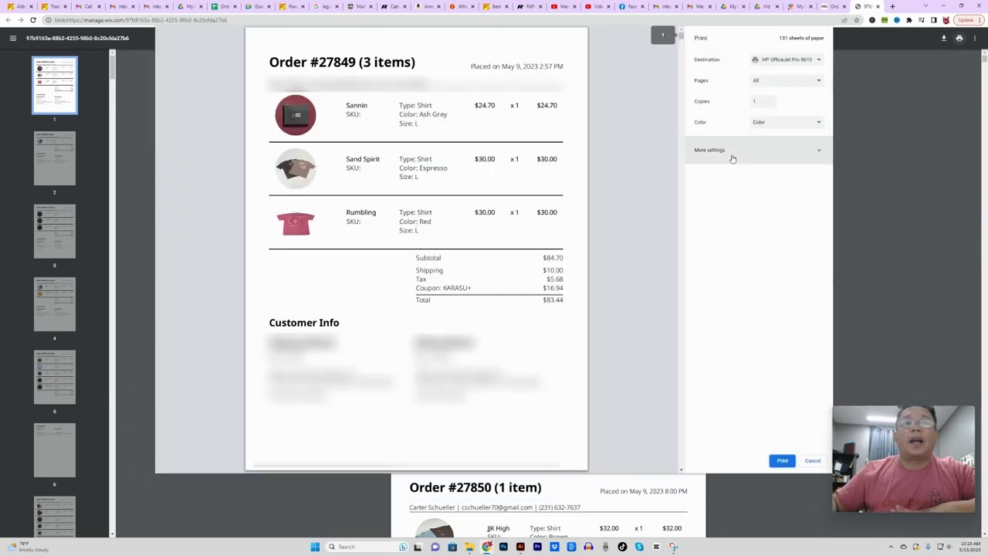
pyautogui.click(732, 158)
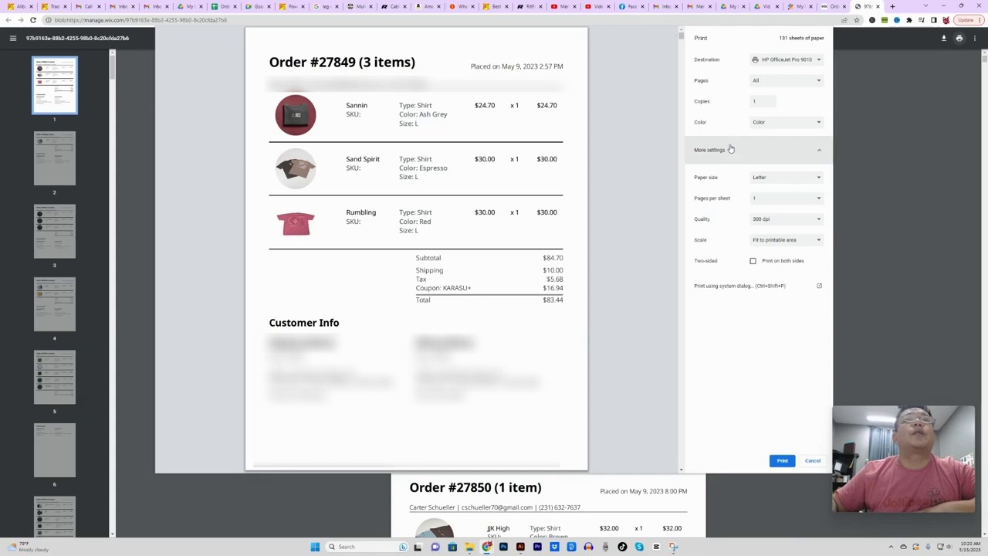
pyautogui.click(771, 202)
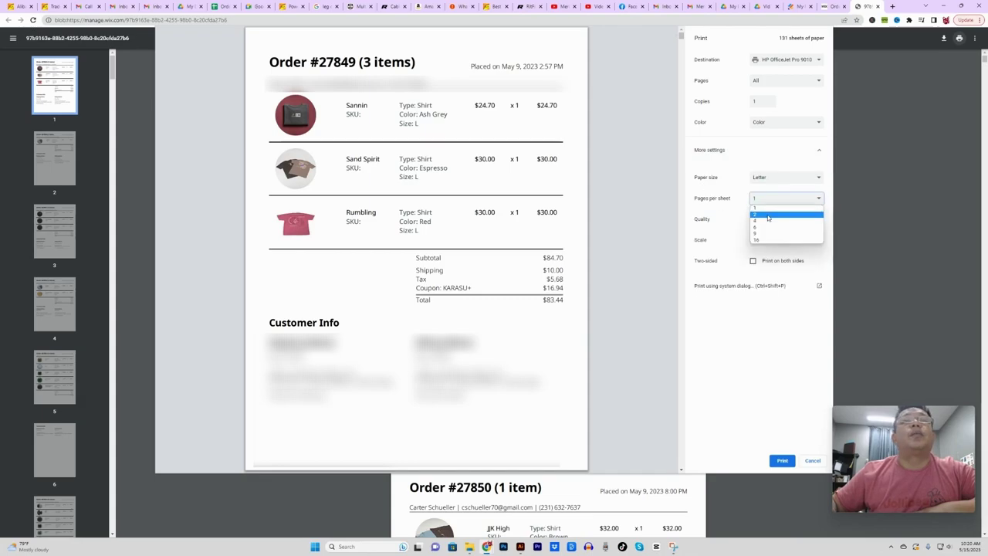
pyautogui.click(768, 215)
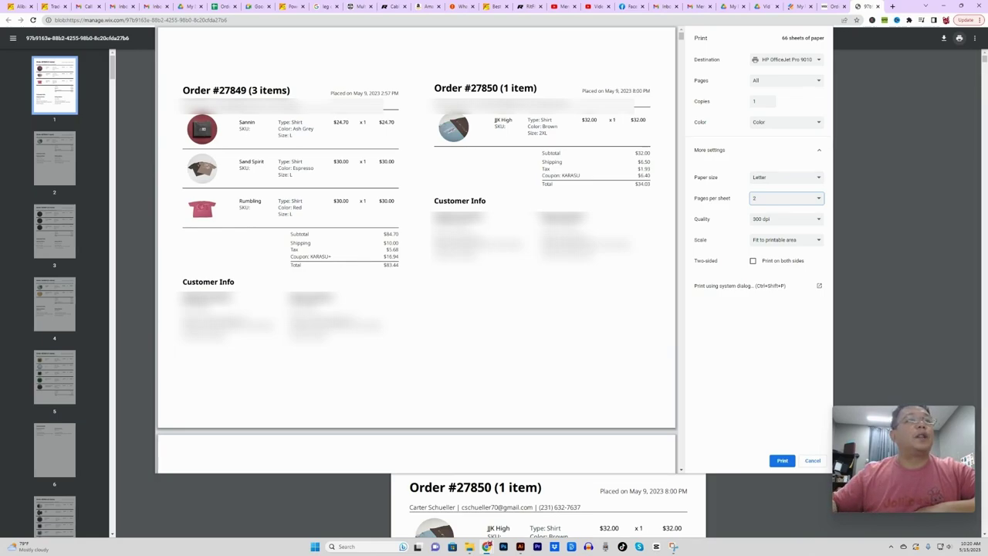
pyautogui.click(782, 461)
pyautogui.click(892, 548)
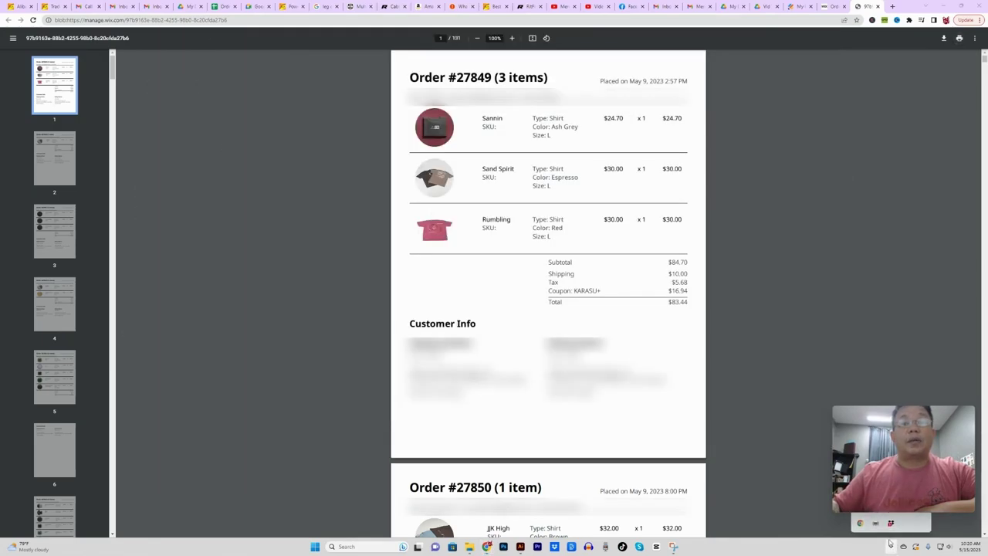
pyautogui.click(875, 524)
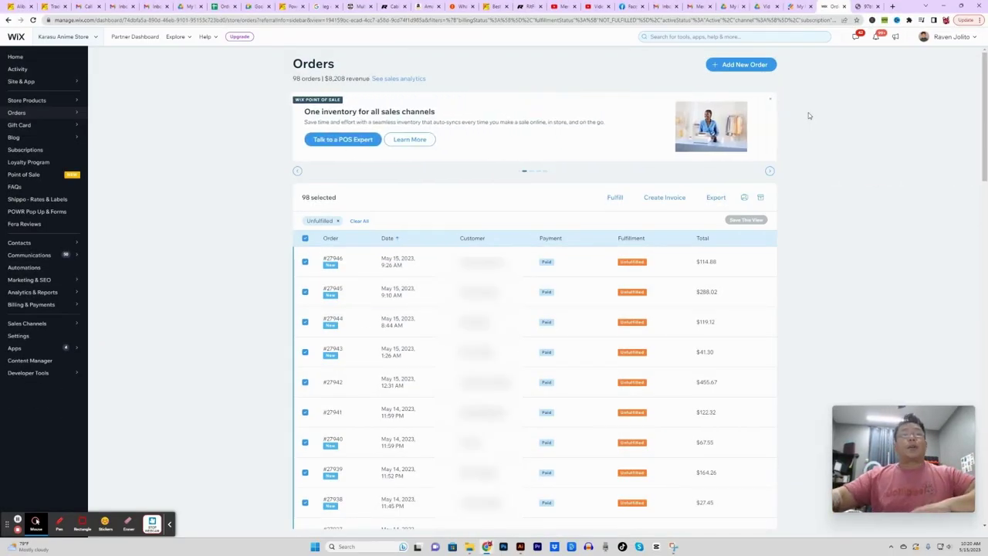
# Step: Export the selected orders as items purchased to a CSV file with only the Item and Variant columns
pyautogui.click(716, 197)
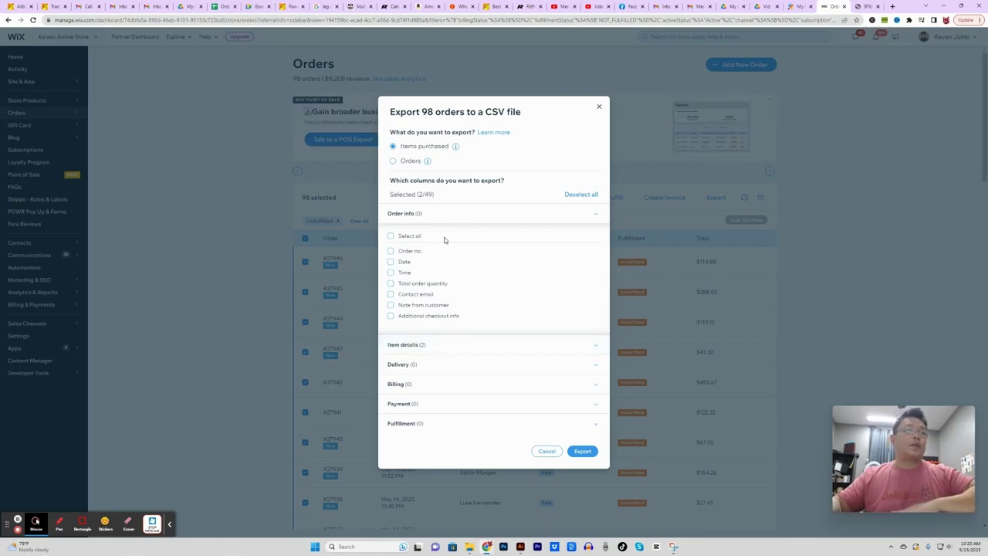
pyautogui.click(472, 347)
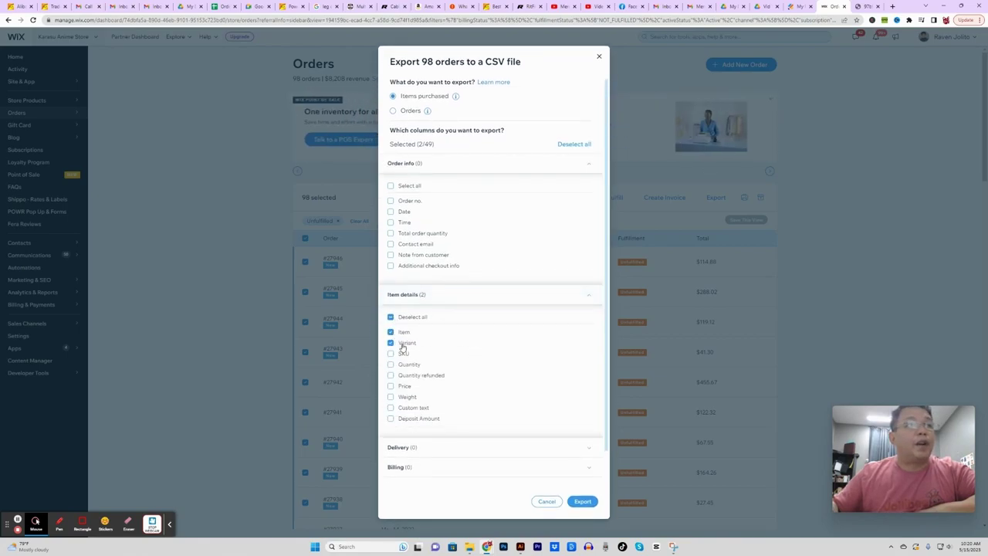
pyautogui.click(580, 503)
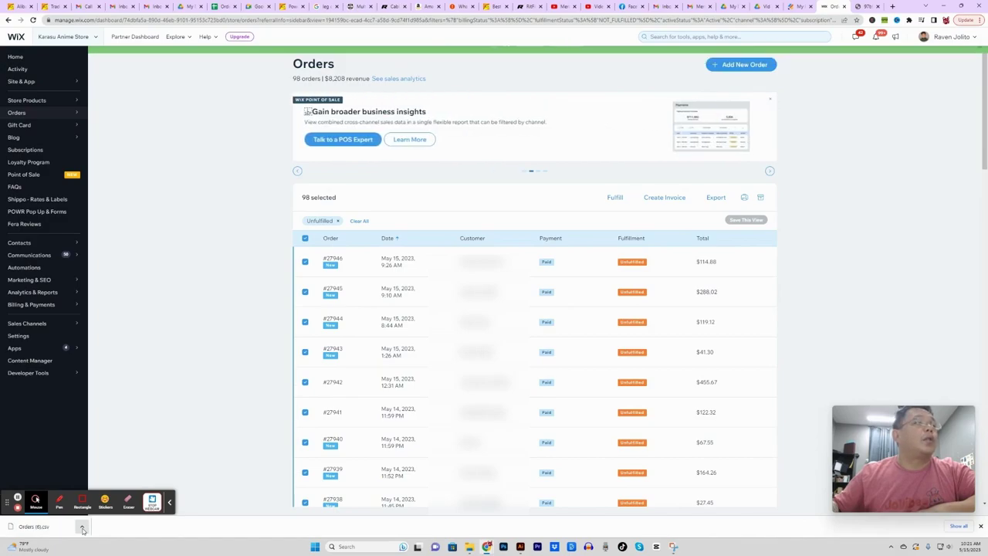
pyautogui.click(82, 529)
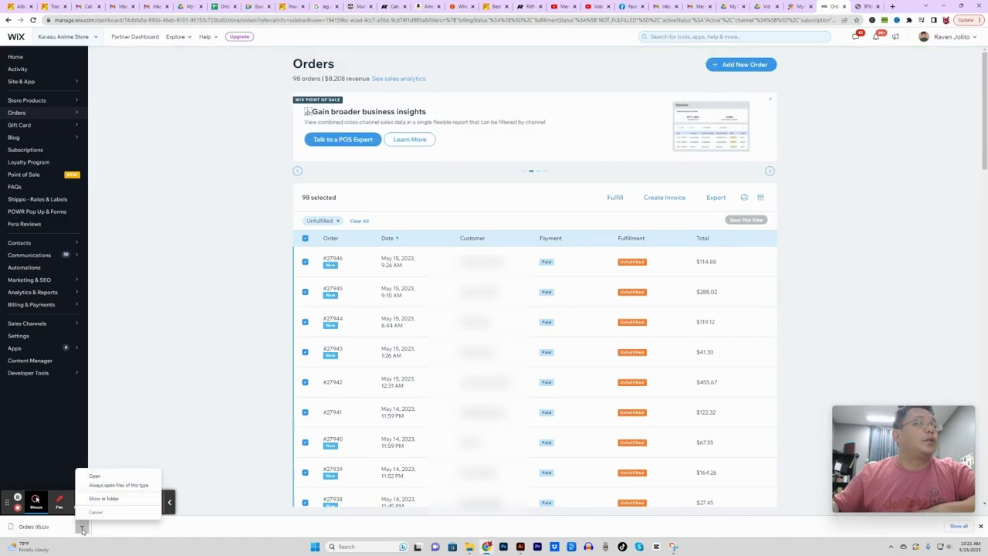
# Step: Upload Orders (6).csv from Downloads to My Drive in Google Drive, replacing the existing file
pyautogui.click(768, 5)
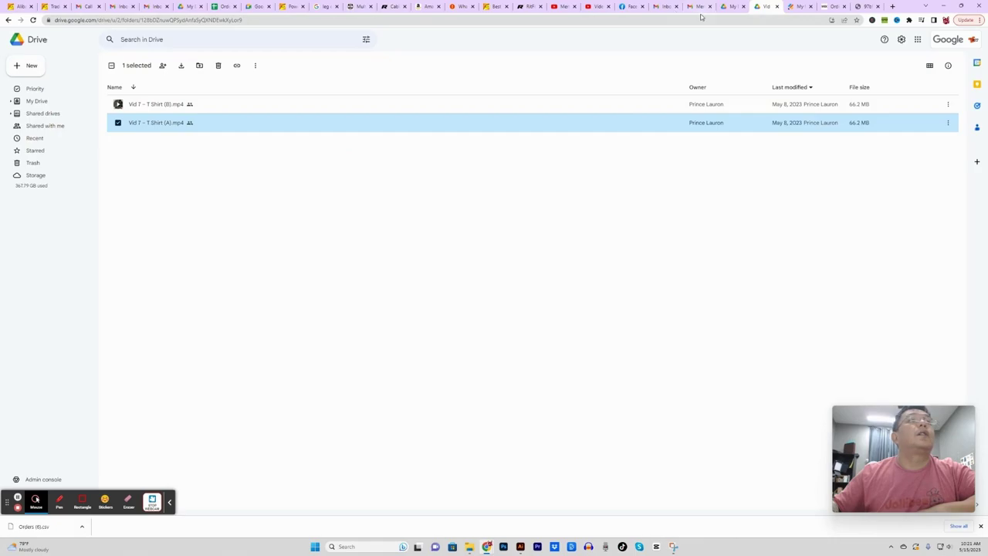
pyautogui.click(729, 6)
pyautogui.click(14, 16)
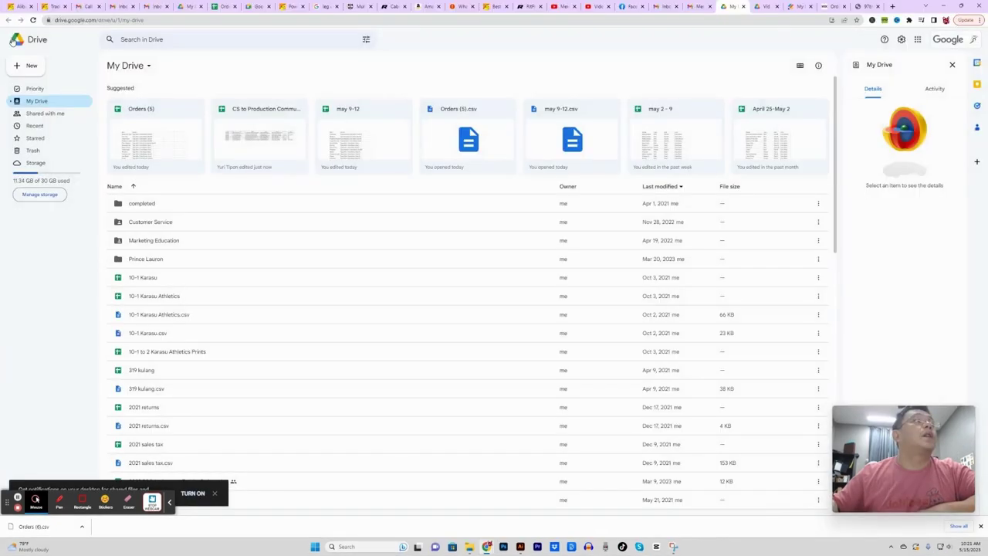
pyautogui.click(27, 66)
pyautogui.click(39, 84)
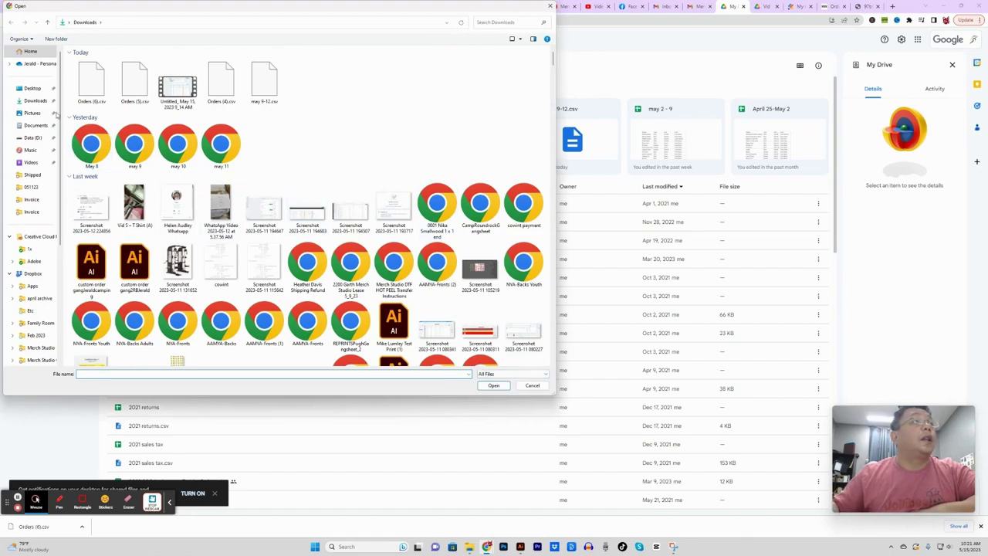
pyautogui.doubleClick(92, 81)
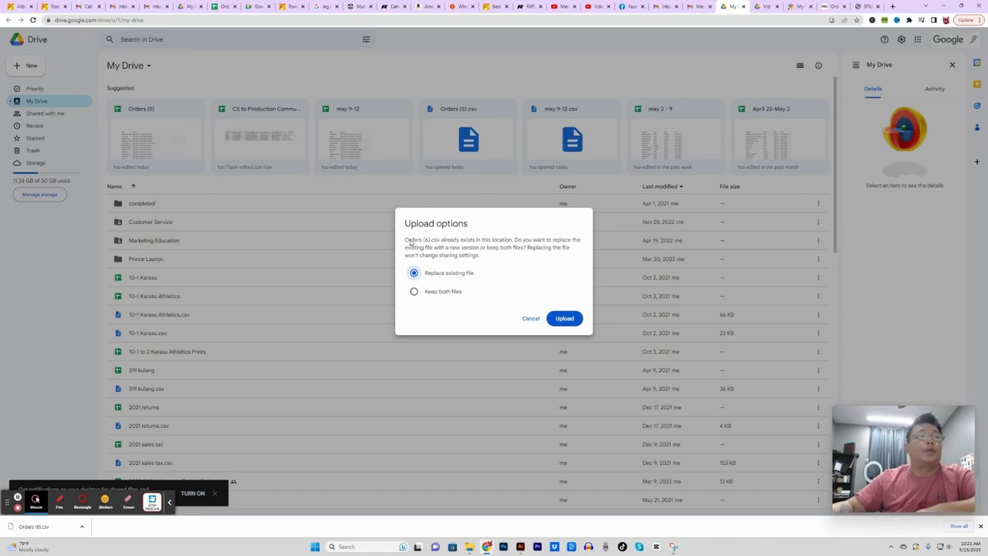
pyautogui.click(558, 322)
pyautogui.moveTo(931, 436); pyautogui.dragTo(687, 429)
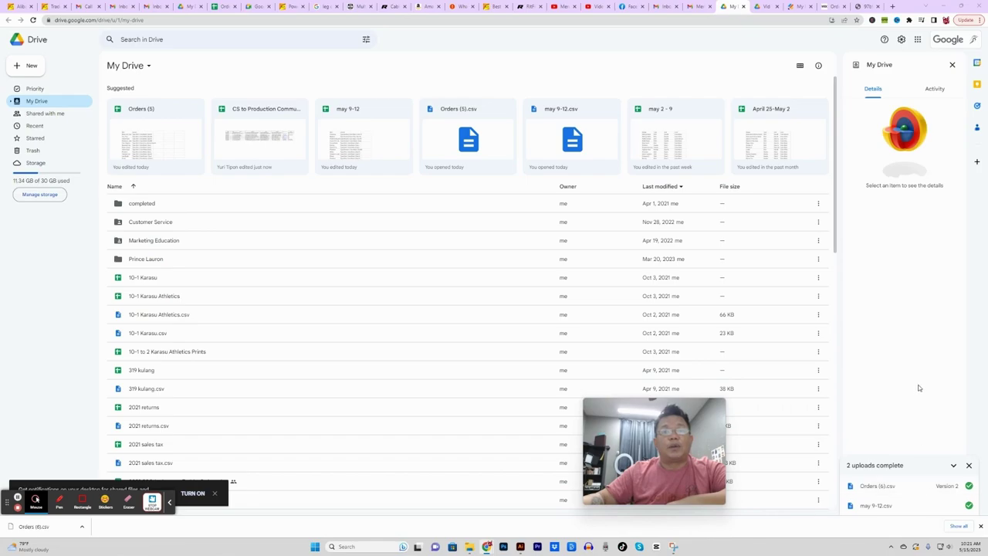
# Step: Open the uploaded Orders (6).csv with Google Sheets
pyautogui.click(889, 486)
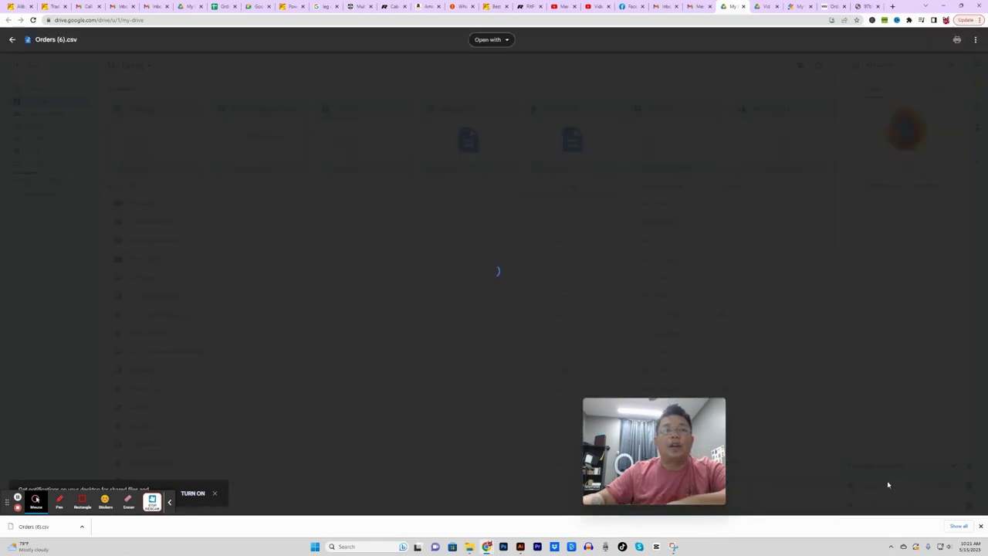
pyautogui.click(497, 42)
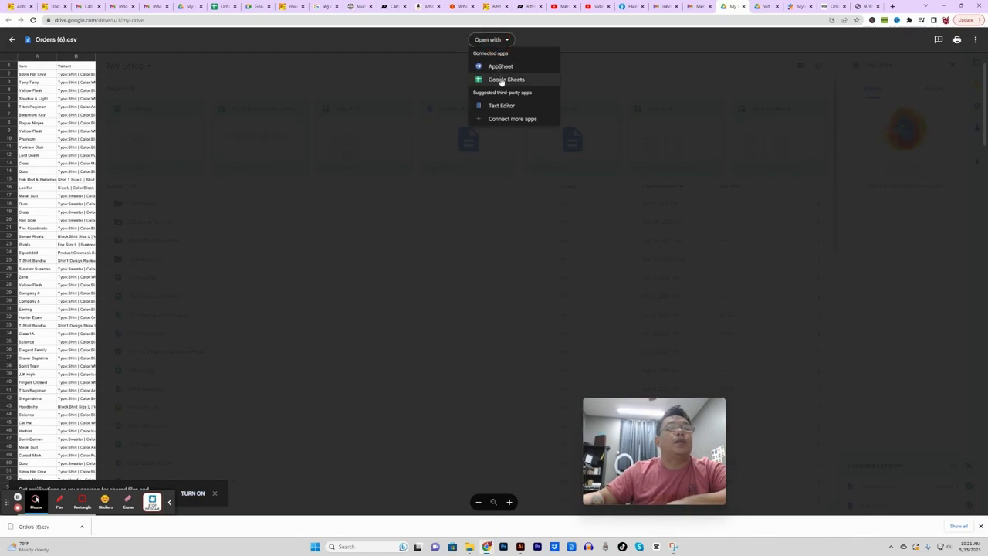
pyautogui.click(502, 80)
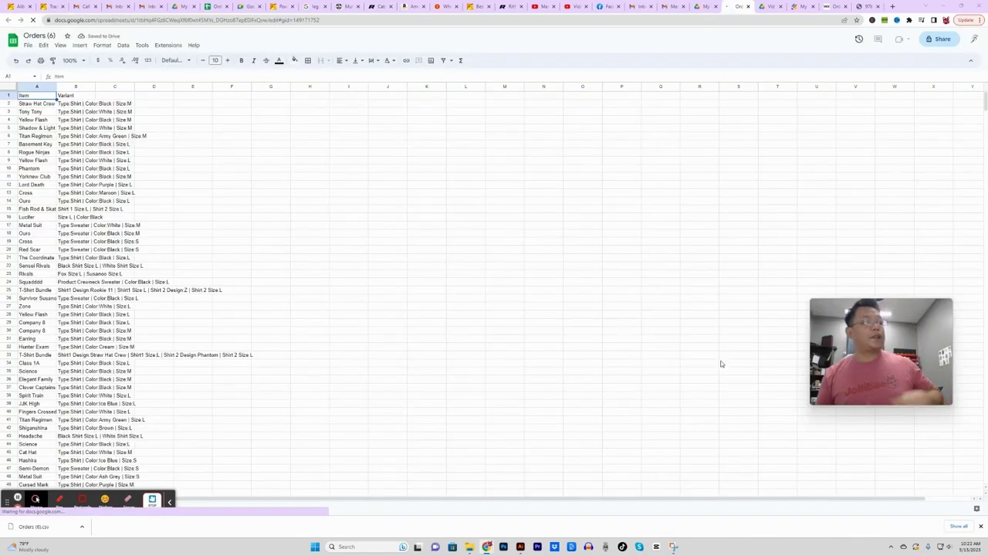
# Step: Fit the width of the Item column to its contents
pyautogui.doubleClick(56, 86)
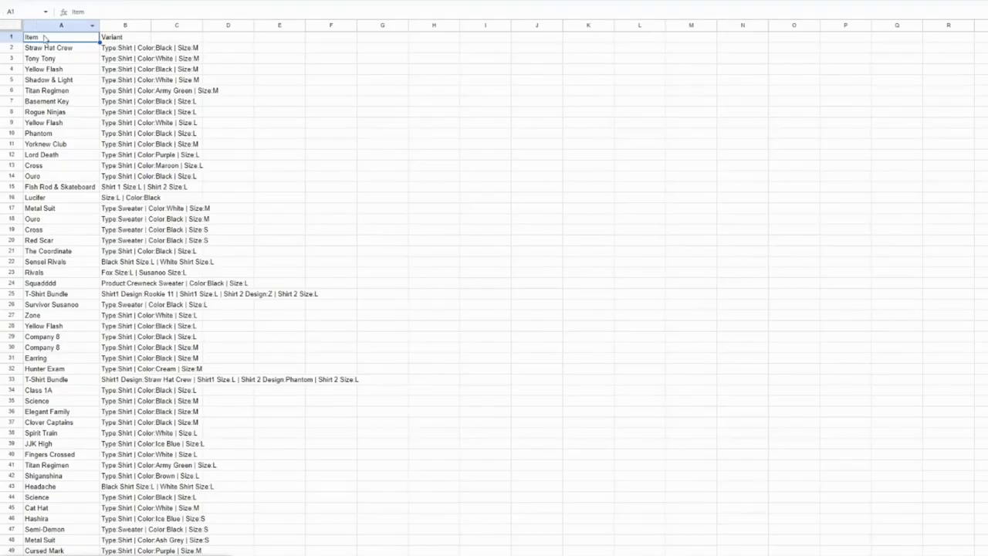
pyautogui.moveTo(48, 51); pyautogui.dragTo(69, 317)
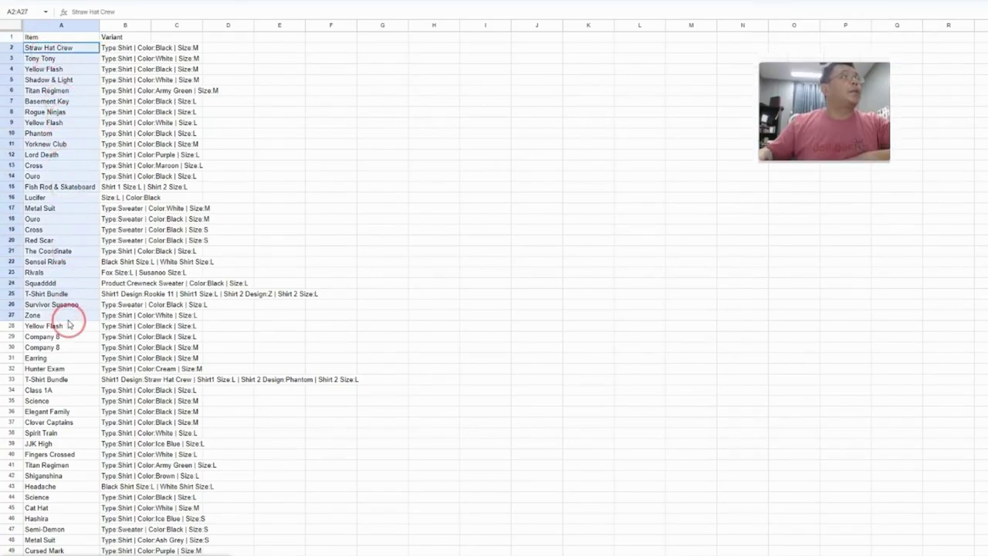
pyautogui.click(131, 41)
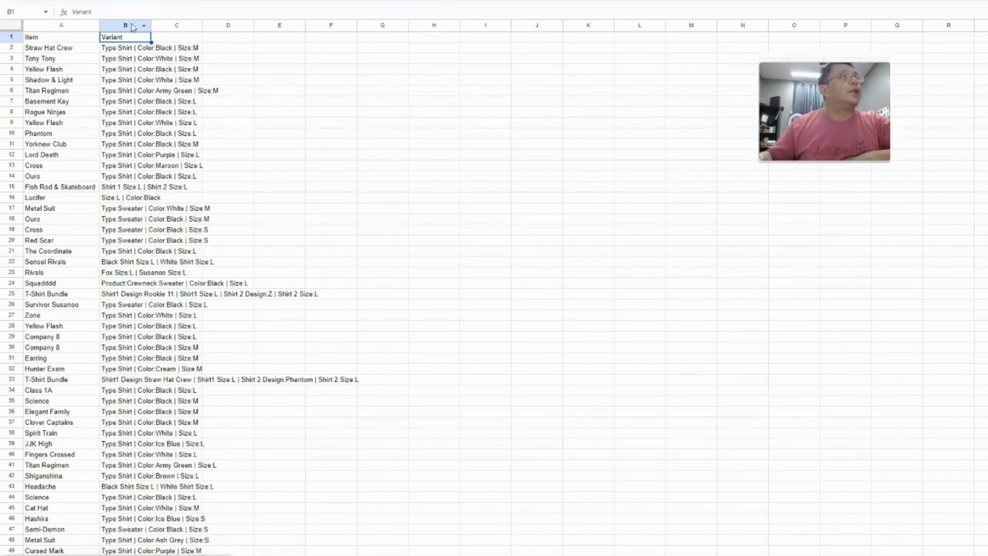
# Step: Insert an empty column between the Item and Variant columns
pyautogui.rightClick(131, 27)
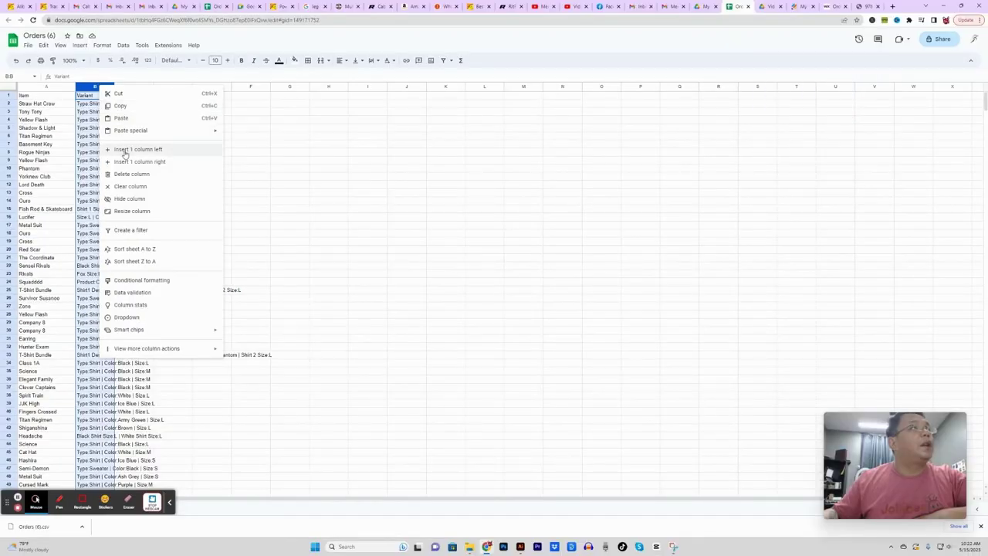
pyautogui.click(124, 152)
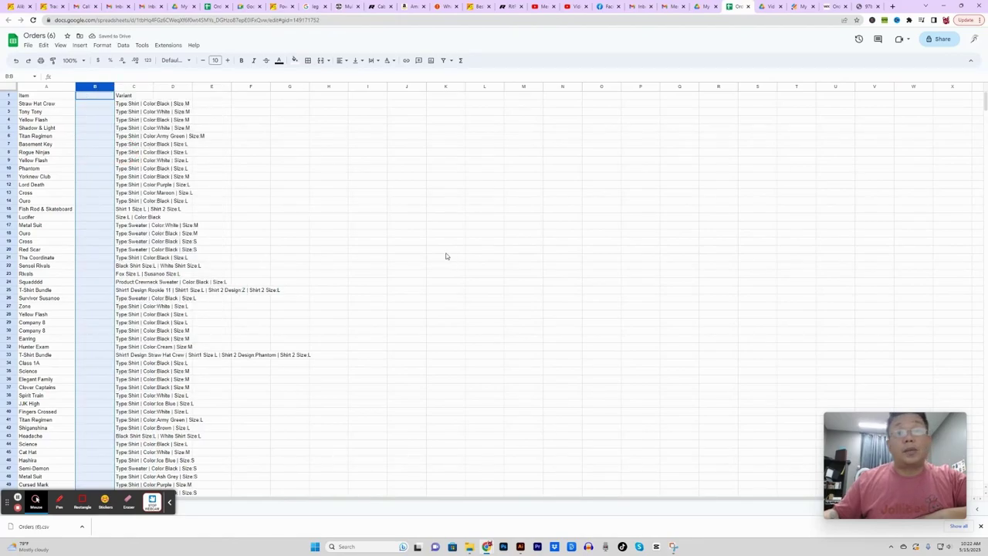
pyautogui.click(91, 110)
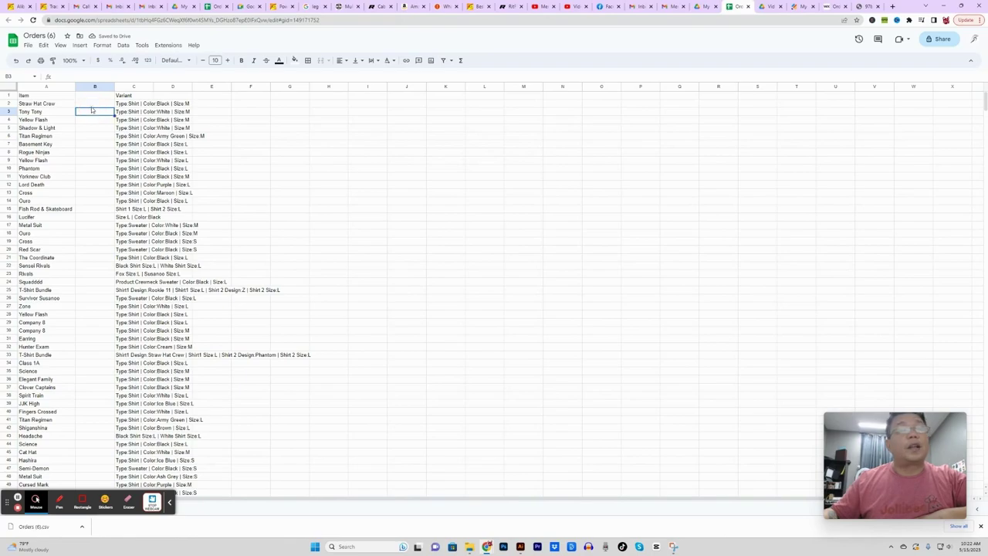
# Step: Freeze the header row of the sheet and check it against the rows further down
pyautogui.click(9, 95)
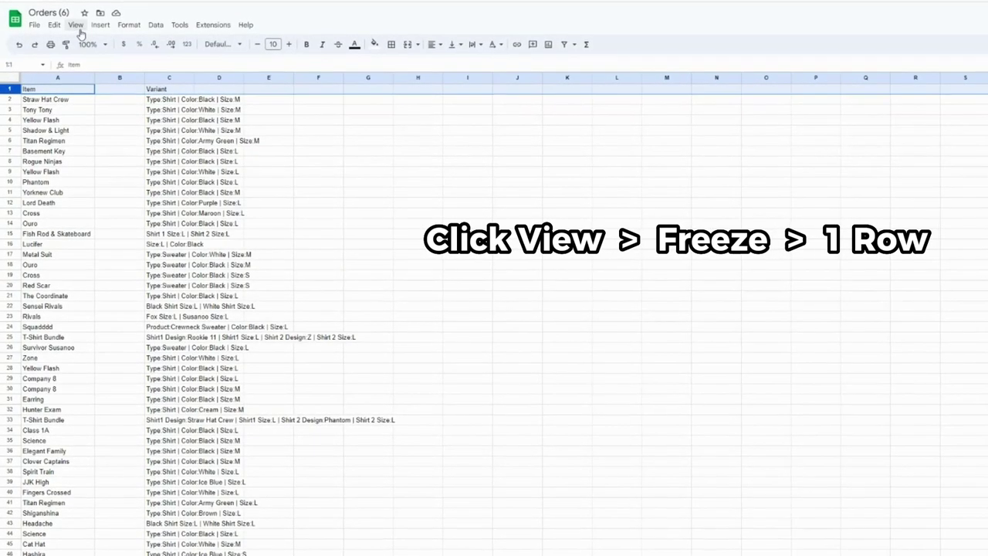
pyautogui.click(60, 45)
pyautogui.moveTo(93, 56)
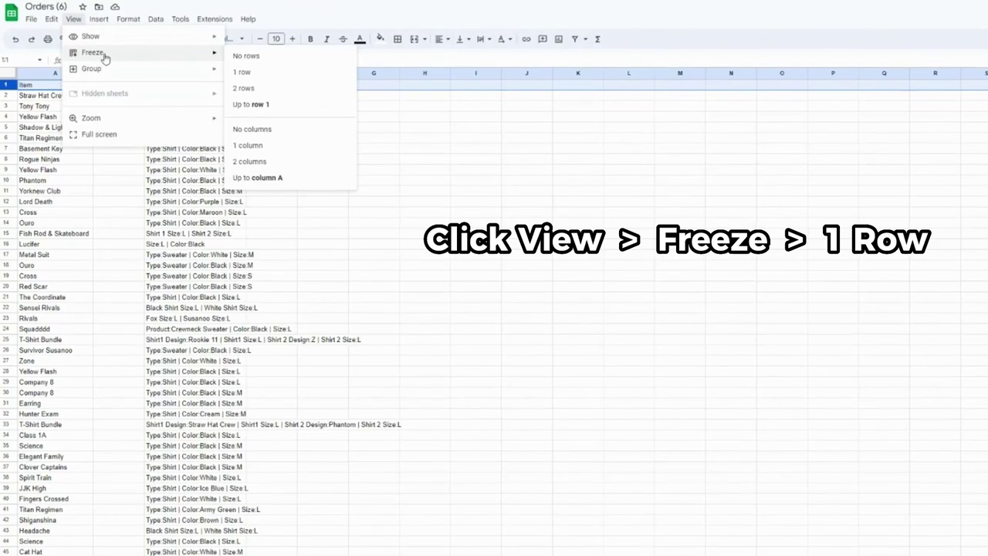
pyautogui.click(243, 71)
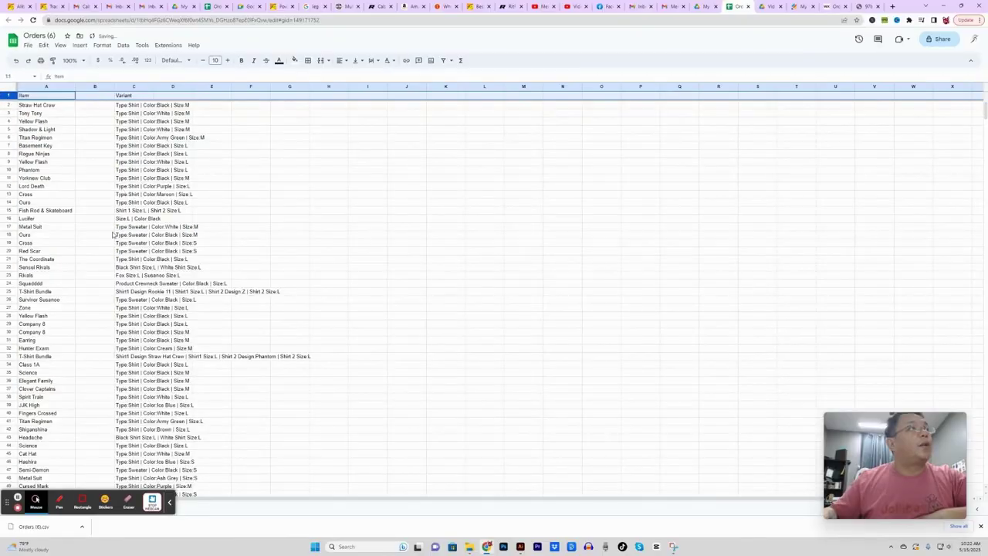
pyautogui.scroll(-20, 113, 234)
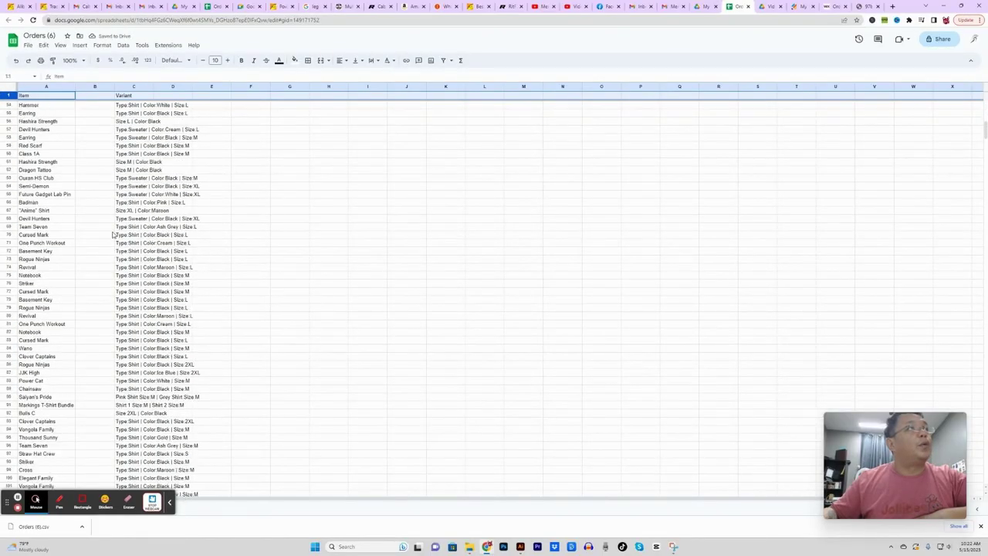
pyautogui.scroll(-15, 113, 234)
pyautogui.scroll(20, 116, 229)
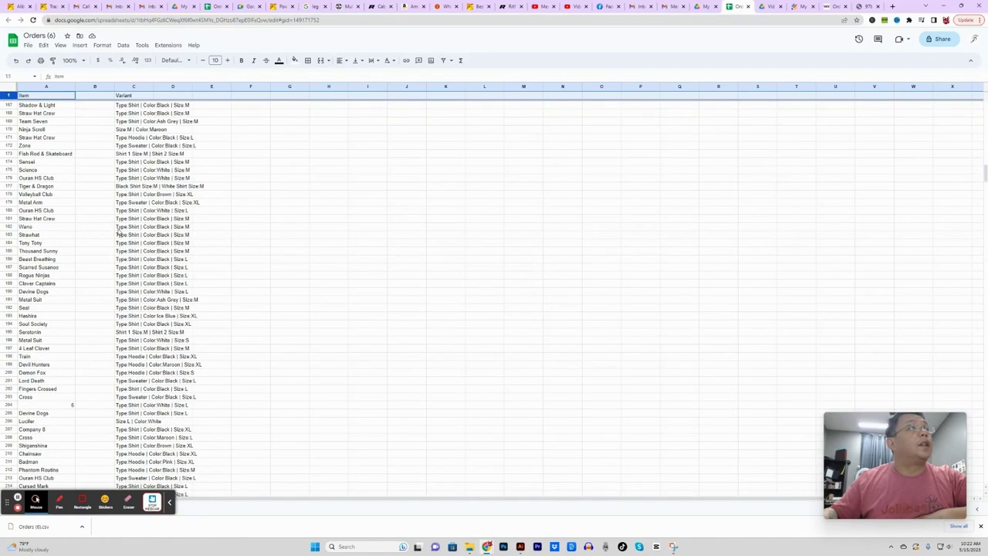
# Step: Sort the whole sheet from A to Z by the Item column
pyautogui.scroll(20, 122, 223)
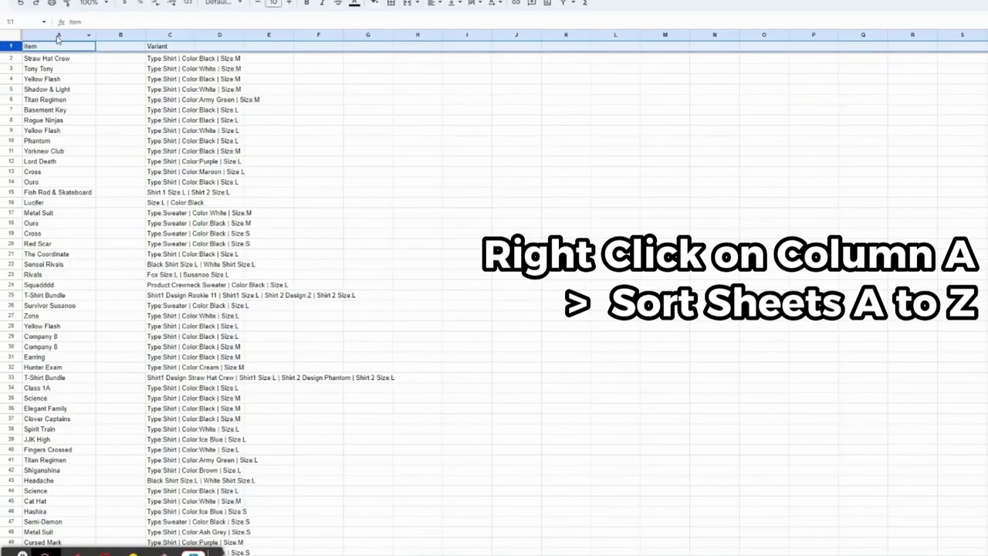
pyautogui.rightClick(58, 36)
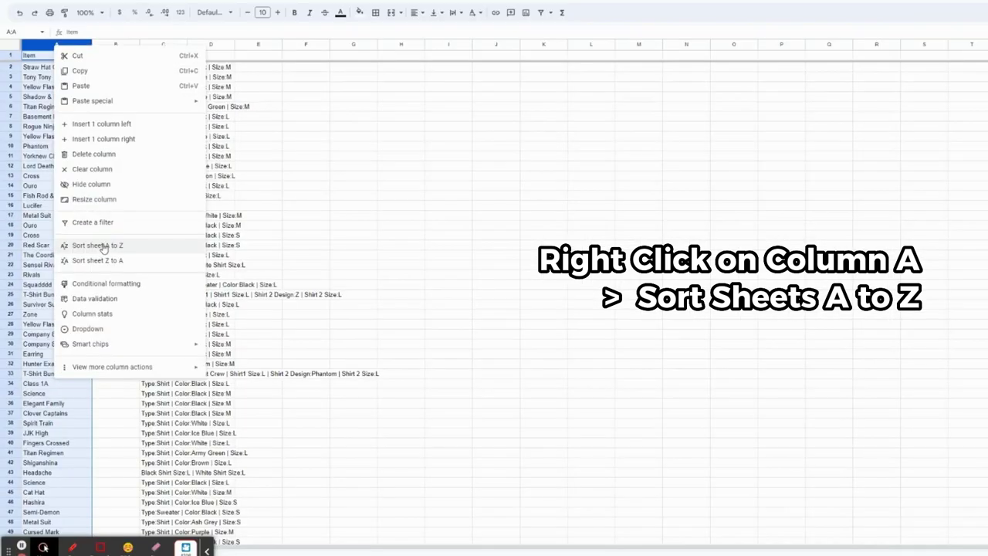
pyautogui.click(164, 247)
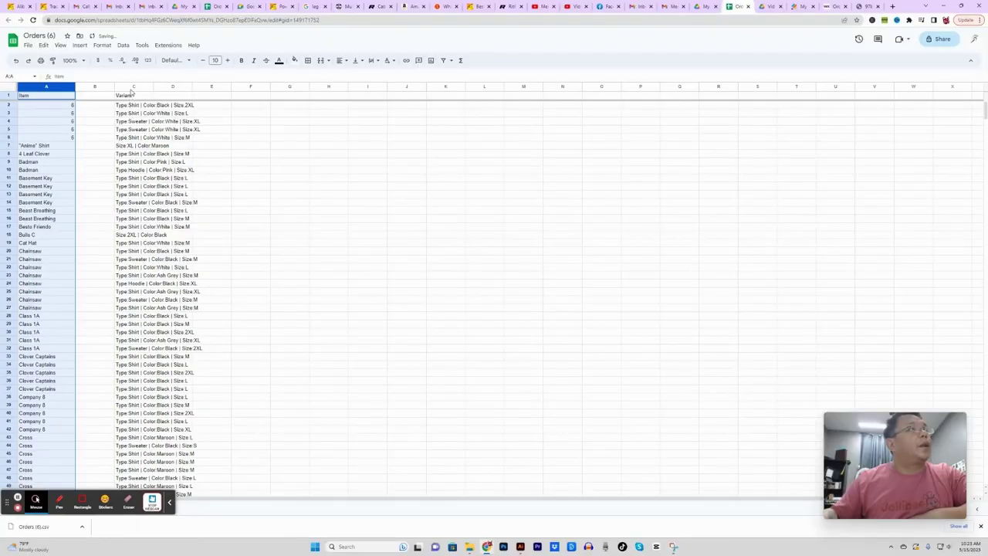
# Step: Sort the whole sheet from A to Z by the Variant column
pyautogui.click(132, 86)
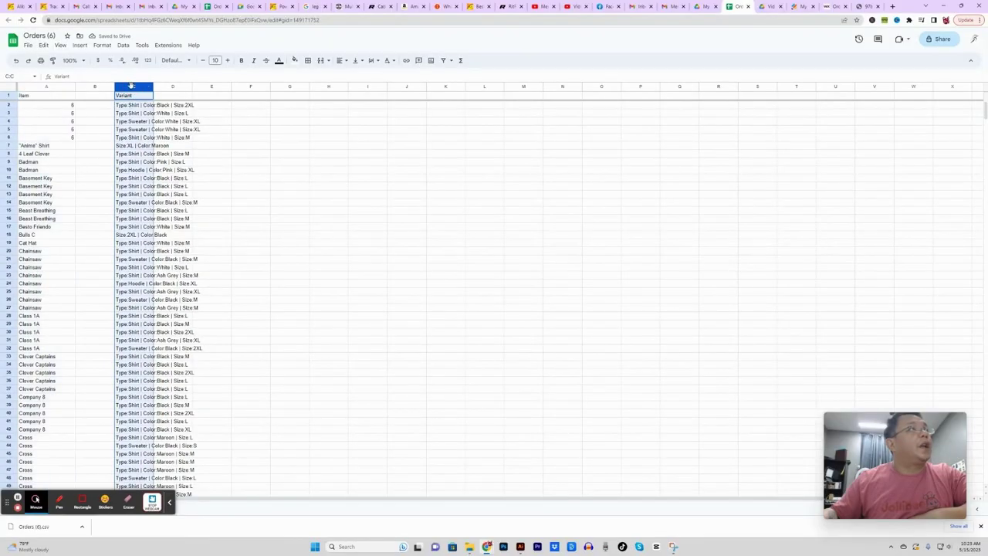
pyautogui.rightClick(132, 87)
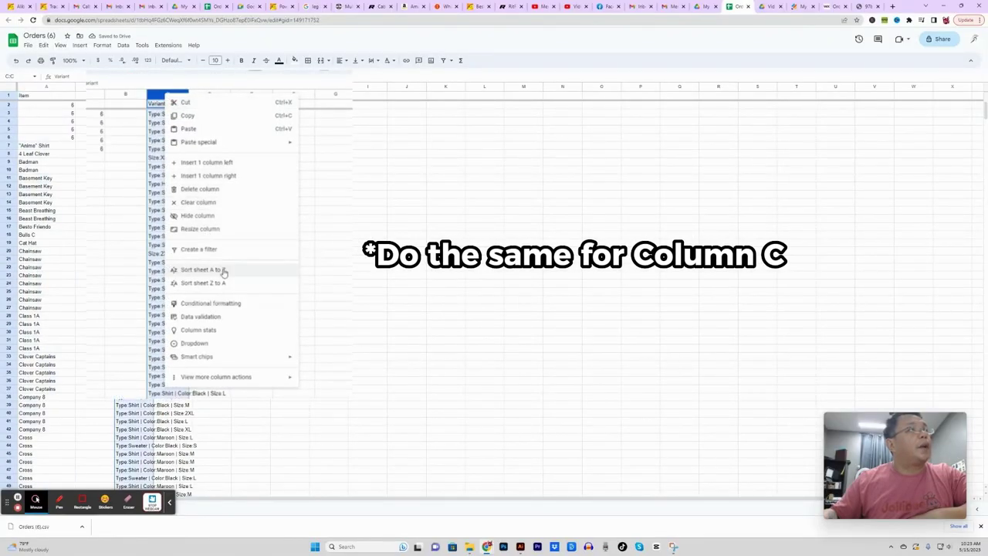
pyautogui.click(182, 246)
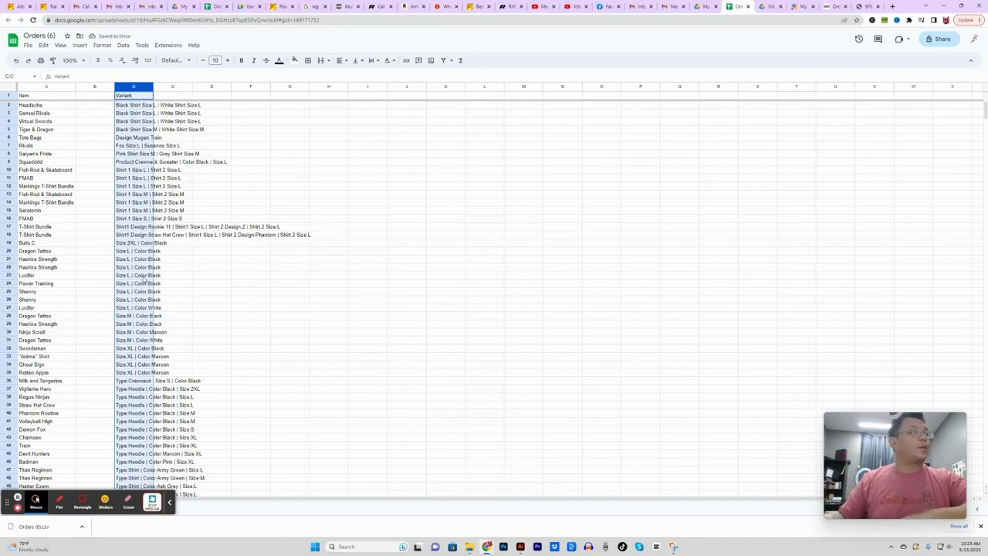
# Step: Examine the Variant entries in rows 2 to 18 to find the items that combine two shirts
pyautogui.click(141, 162)
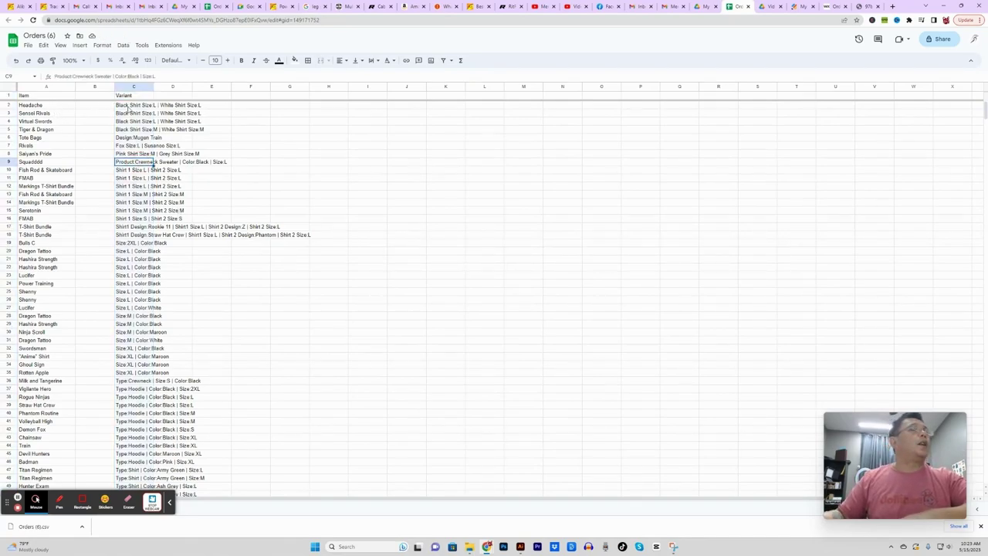
pyautogui.moveTo(130, 106); pyautogui.dragTo(175, 129)
pyautogui.click(135, 156)
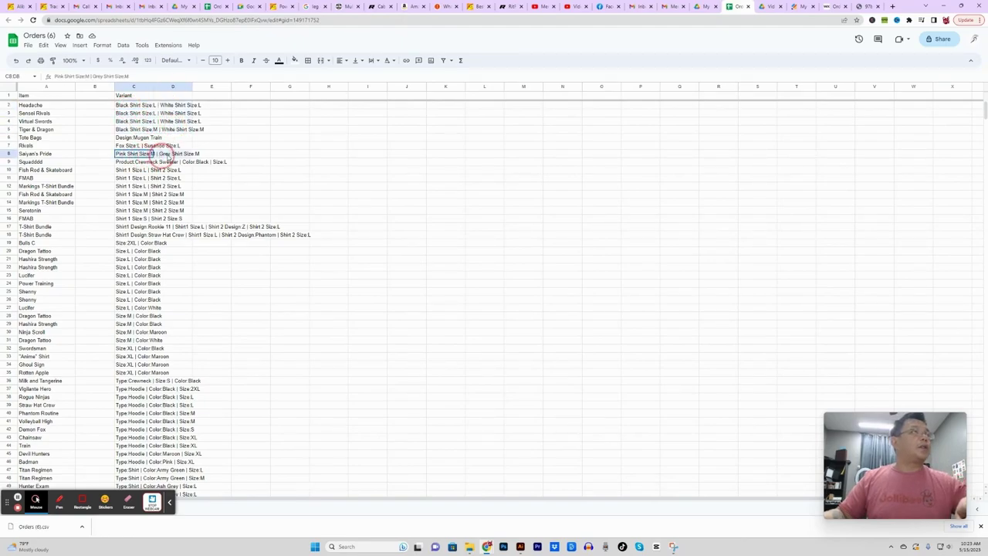
pyautogui.moveTo(127, 172); pyautogui.dragTo(176, 219)
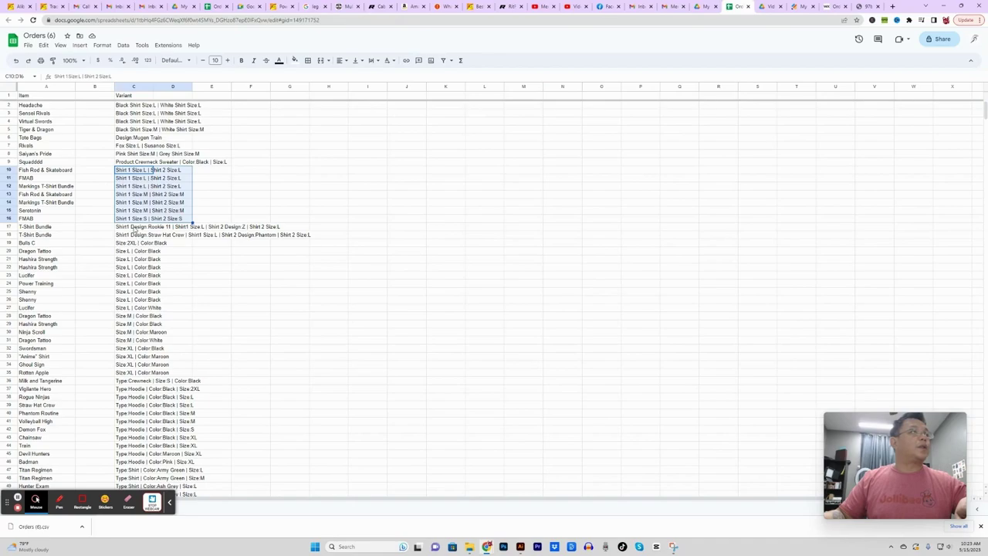
pyautogui.moveTo(134, 170); pyautogui.dragTo(204, 233)
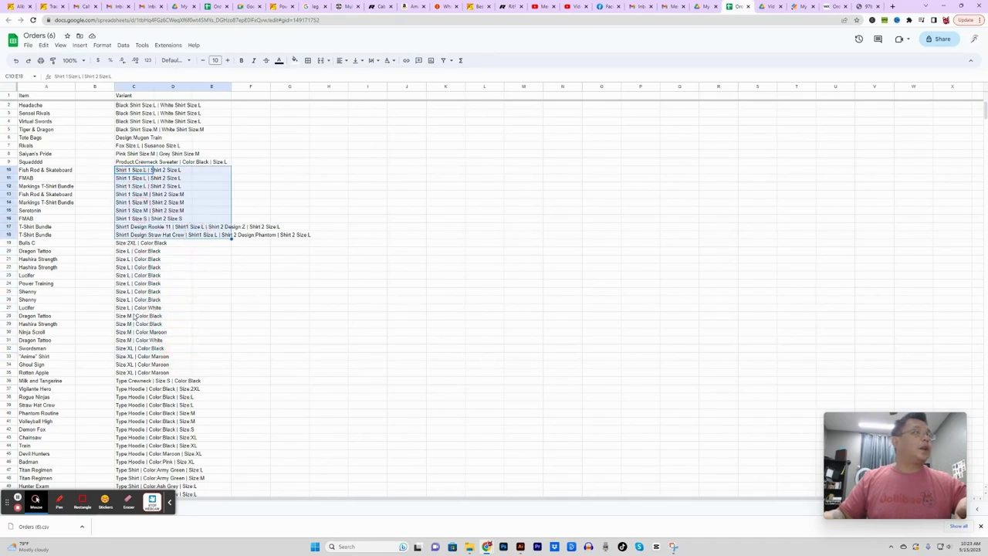
pyautogui.scroll(-1, 129, 340)
pyautogui.scroll(1, 131, 255)
pyautogui.click(211, 227)
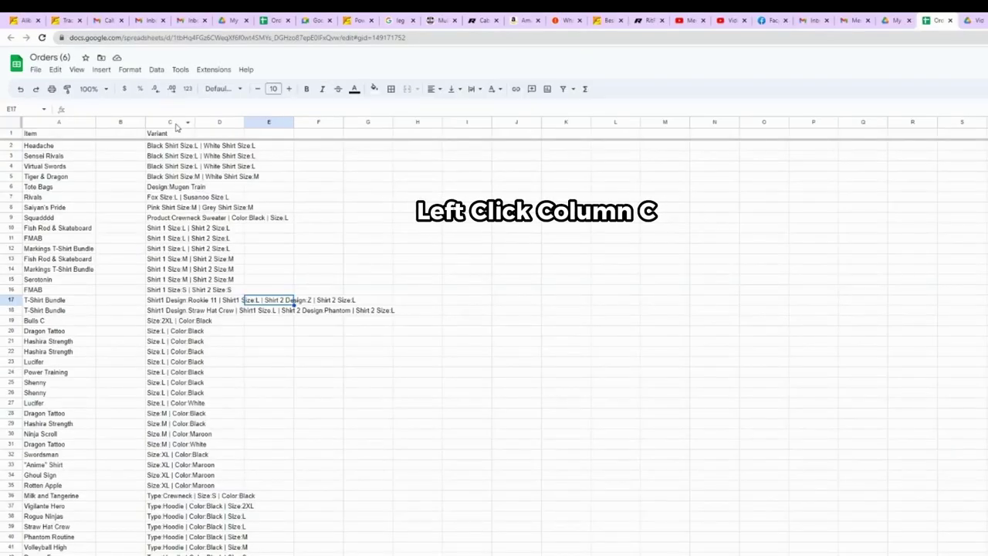
# Step: Split the text of the Variant column into separate columns with the vertical bar "|" as custom separator, and check the rows
pyautogui.click(171, 123)
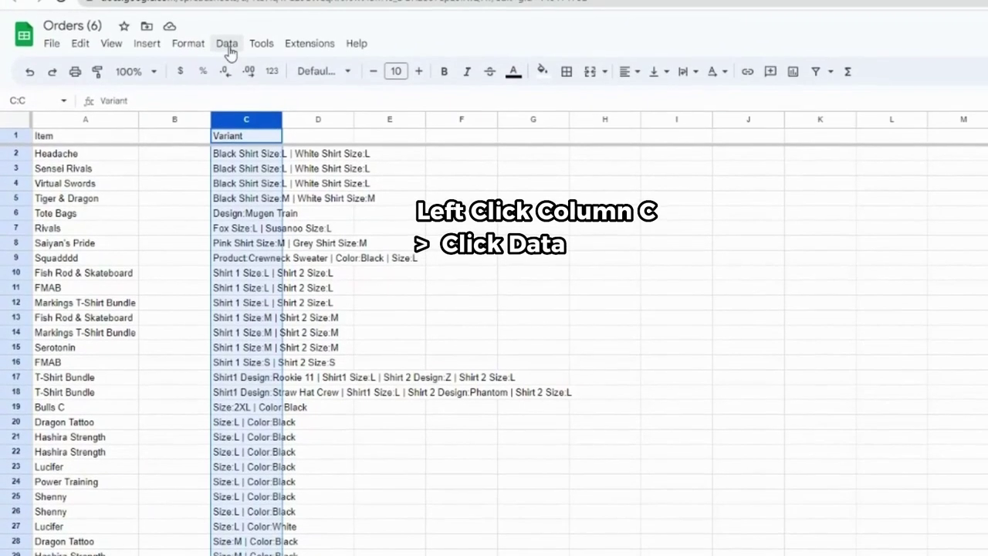
pyautogui.click(156, 68)
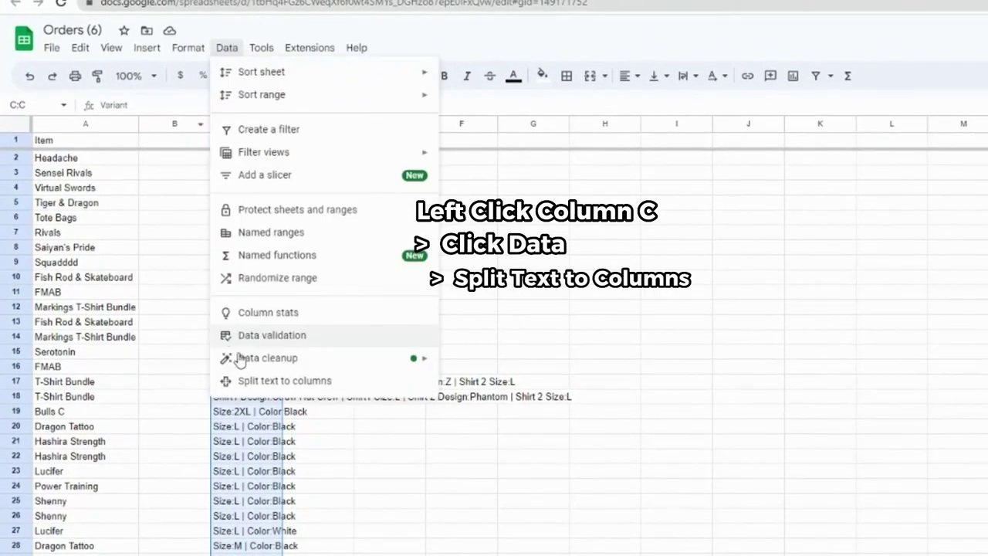
pyautogui.click(287, 380)
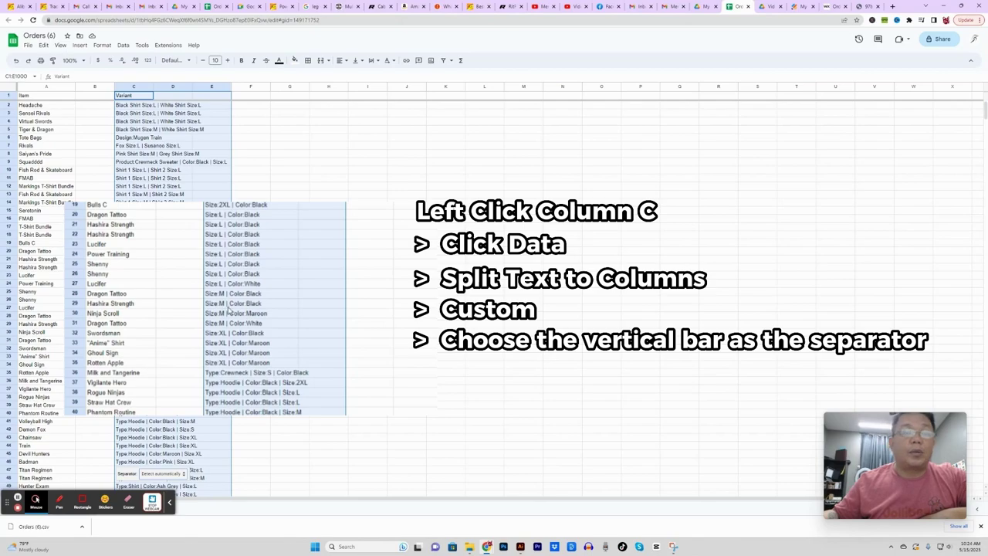
pyautogui.click(123, 45)
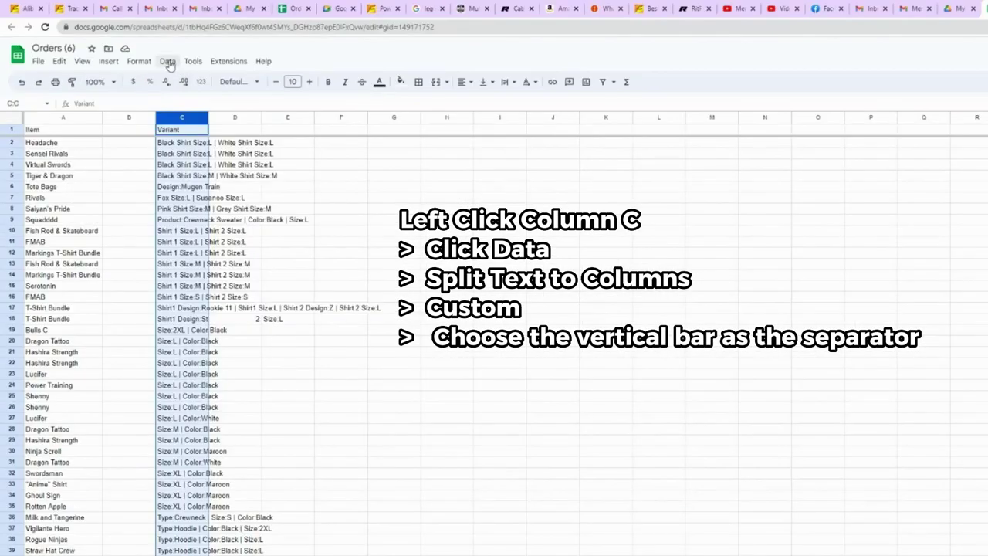
pyautogui.click(169, 61)
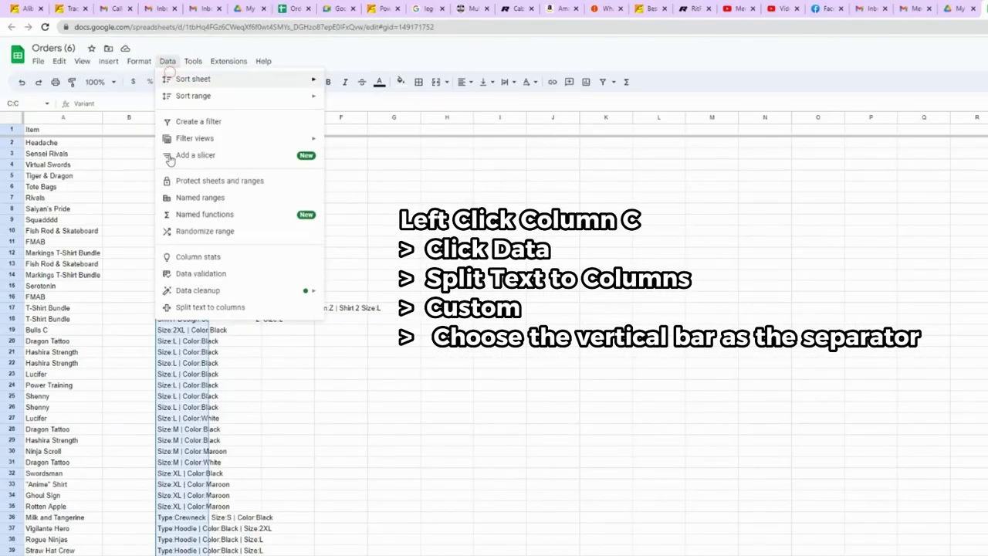
pyautogui.click(205, 307)
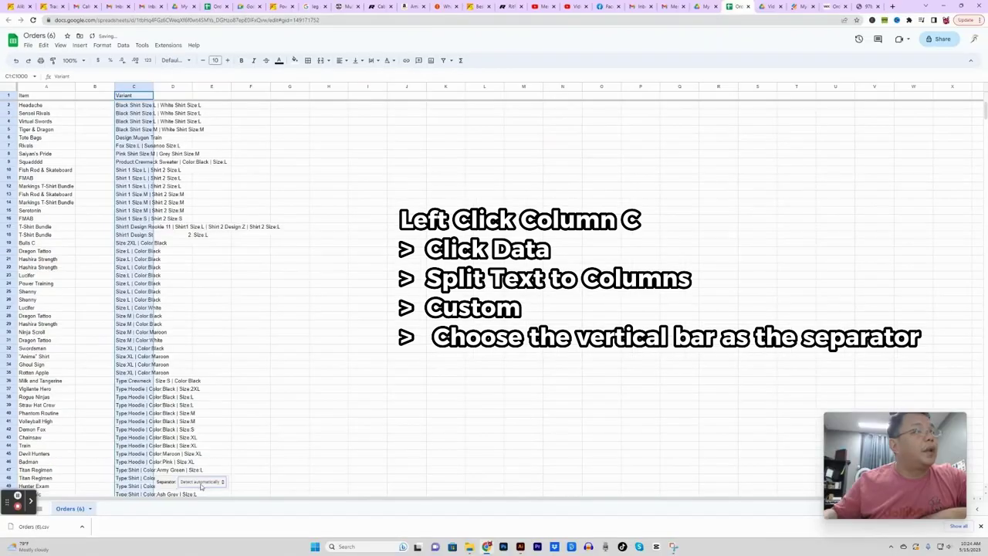
pyautogui.click(198, 481)
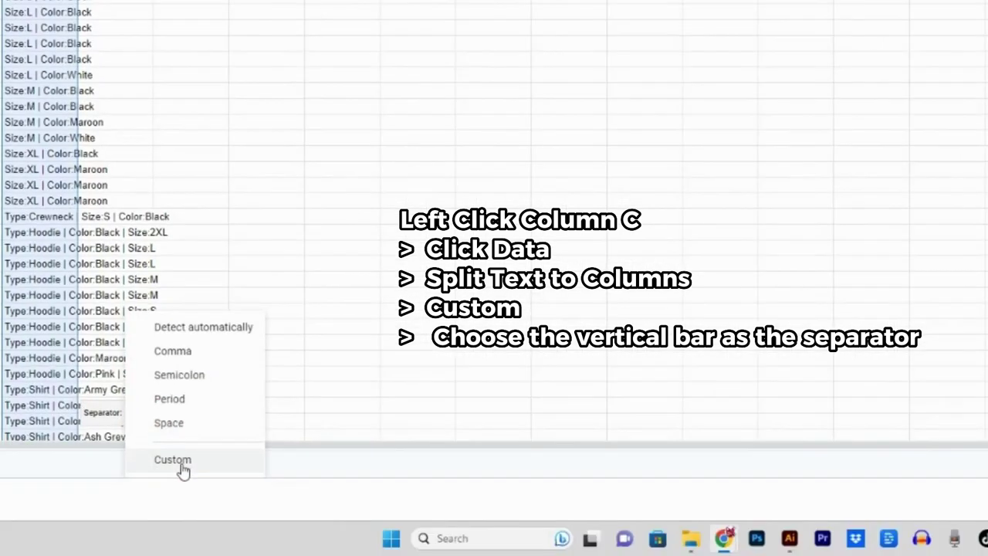
pyautogui.click(181, 466)
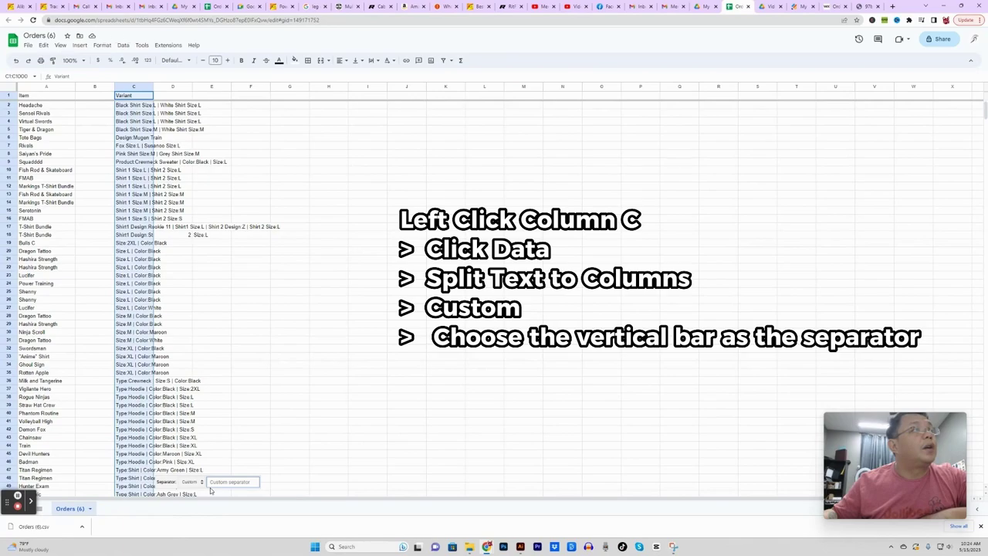
pyautogui.click(219, 483)
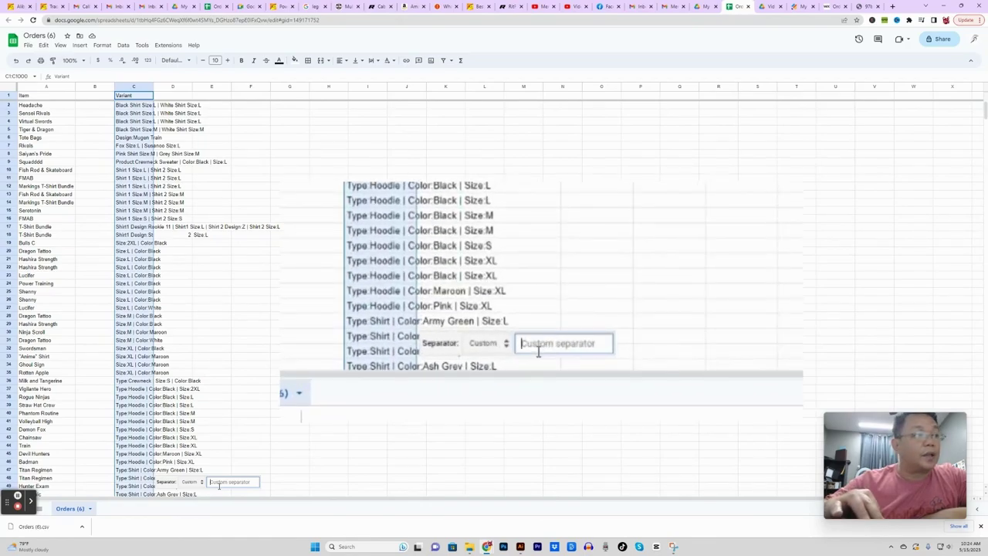
pyautogui.write('|')
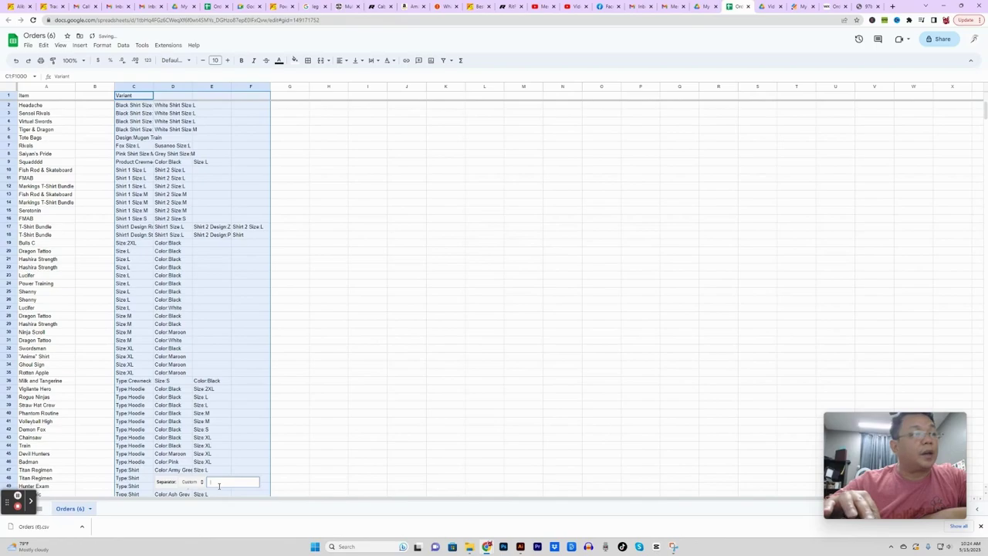
pyautogui.click(212, 397)
pyautogui.scroll(-2, 207, 348)
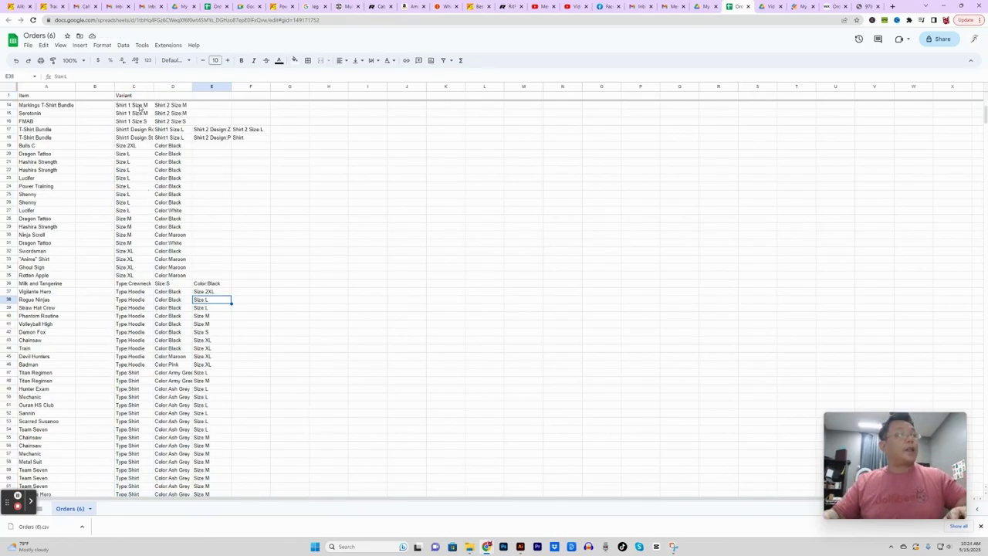
# Step: Undo the Variant column split to show the combined variant text, and restore the split
pyautogui.hotkey('ctrl', 'z')
pyautogui.hotkey('ctrl', 'z')
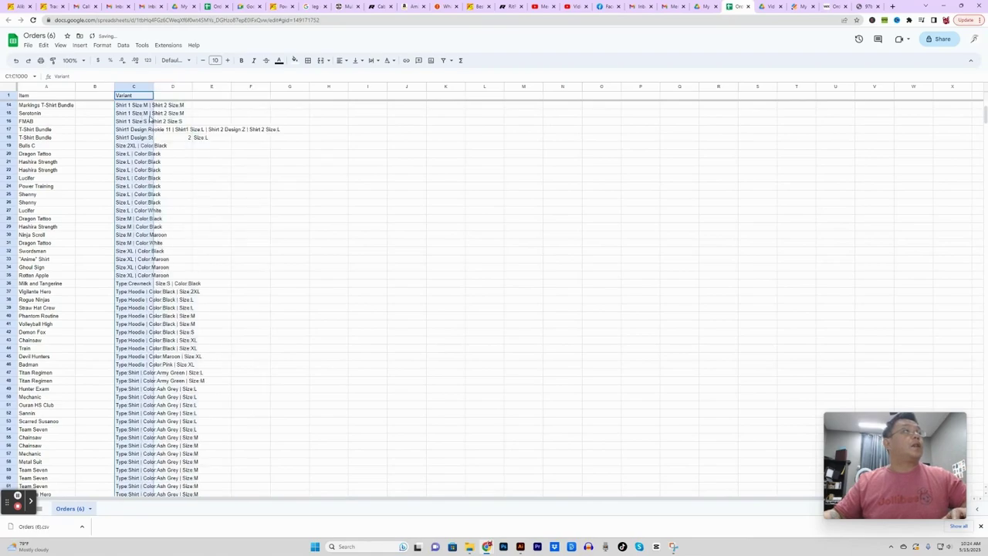
pyautogui.click(129, 113)
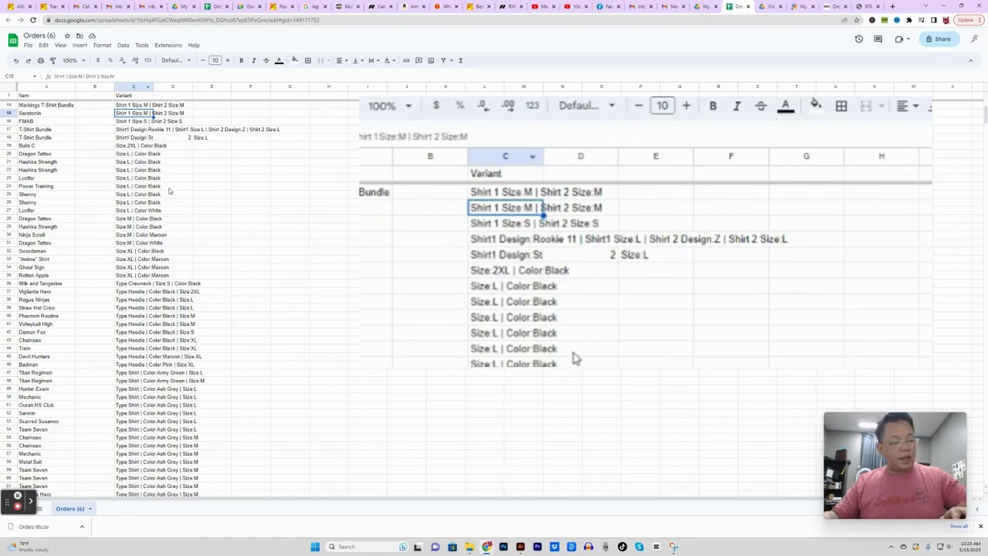
pyautogui.click(171, 170)
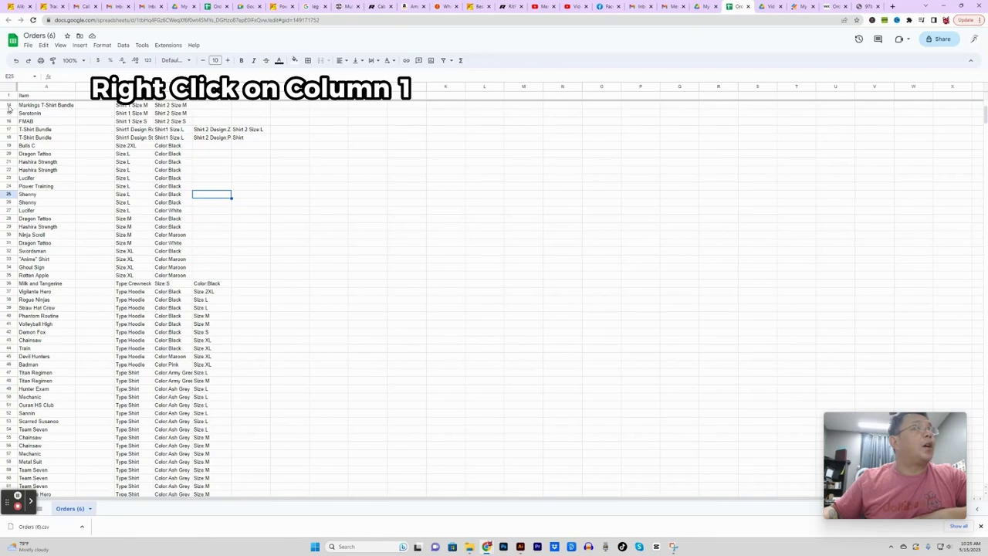
# Step: Insert a row below the Markings T-Shirt Bundle in row 14 and move its Shirt 2 Size:M entry to C15
pyautogui.click(7, 105)
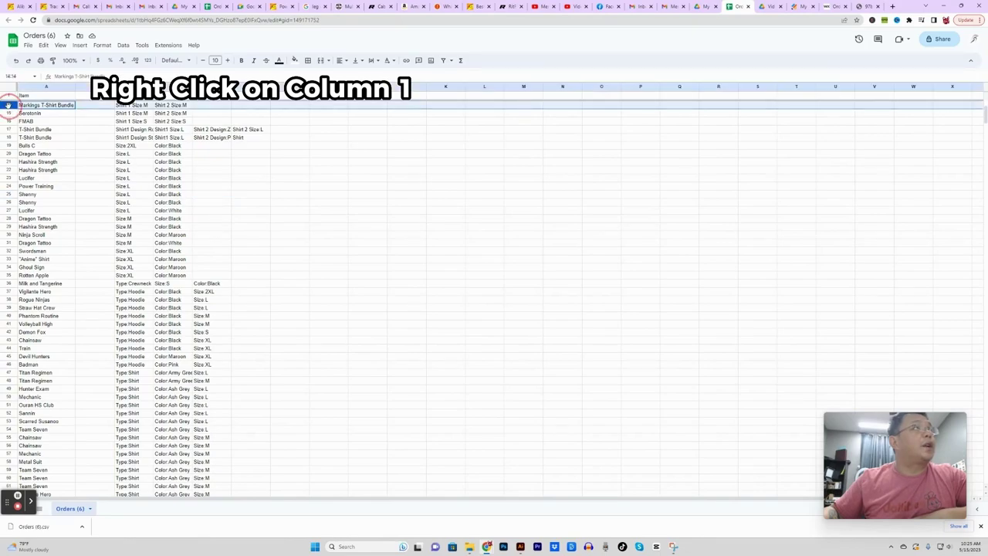
pyautogui.rightClick(7, 105)
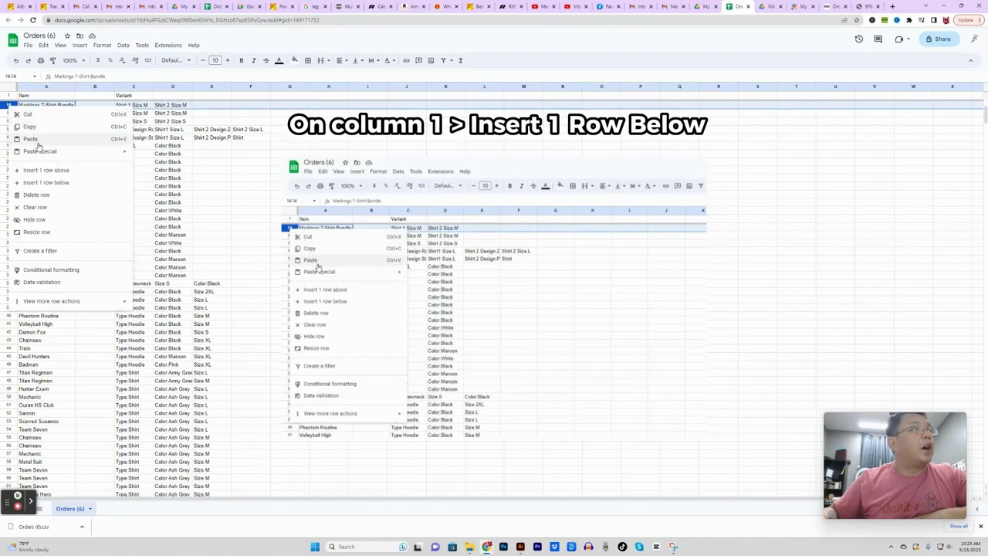
pyautogui.click(53, 184)
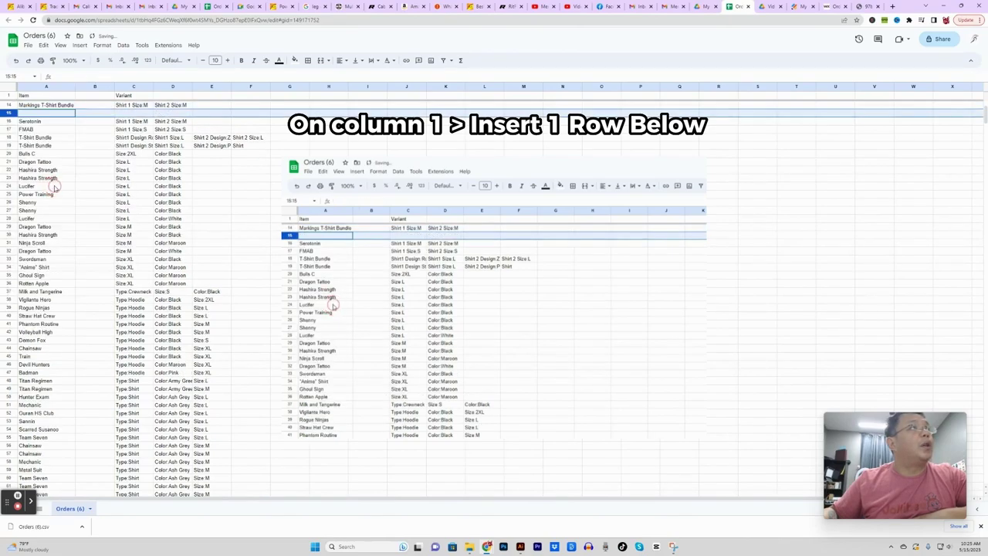
pyautogui.click(164, 109)
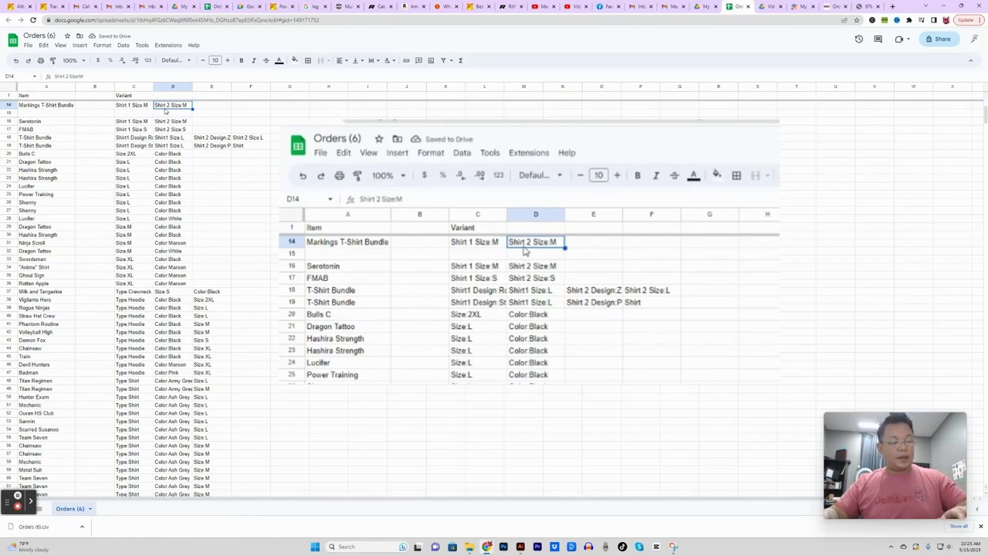
pyautogui.hotkey('ctrl', 'c')
pyautogui.click(145, 114)
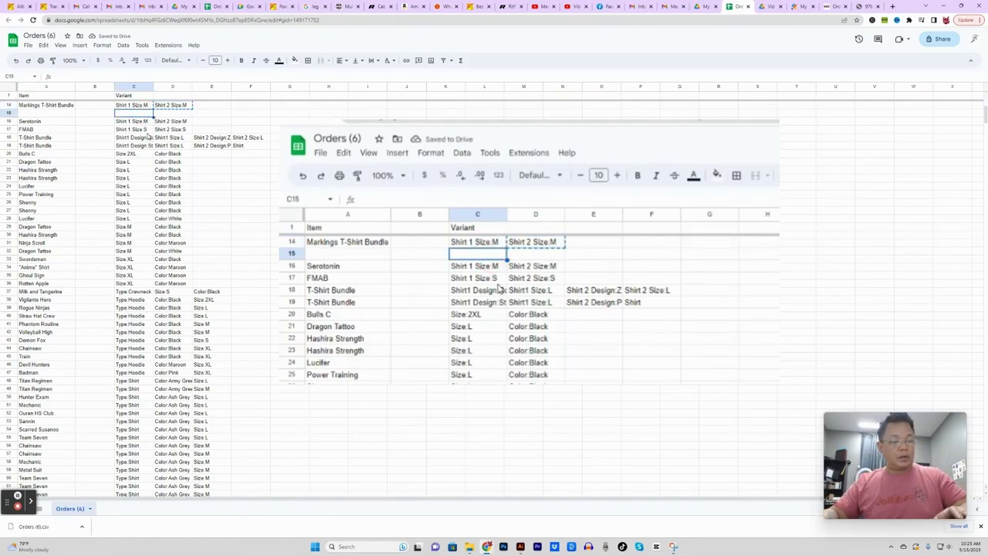
pyautogui.hotkey('ctrl', 'v')
# Step: Name the two separated bundle items Markings T-Shirt Purple in A14 and Markings T-Shirt Black in A15
pyautogui.click(65, 108)
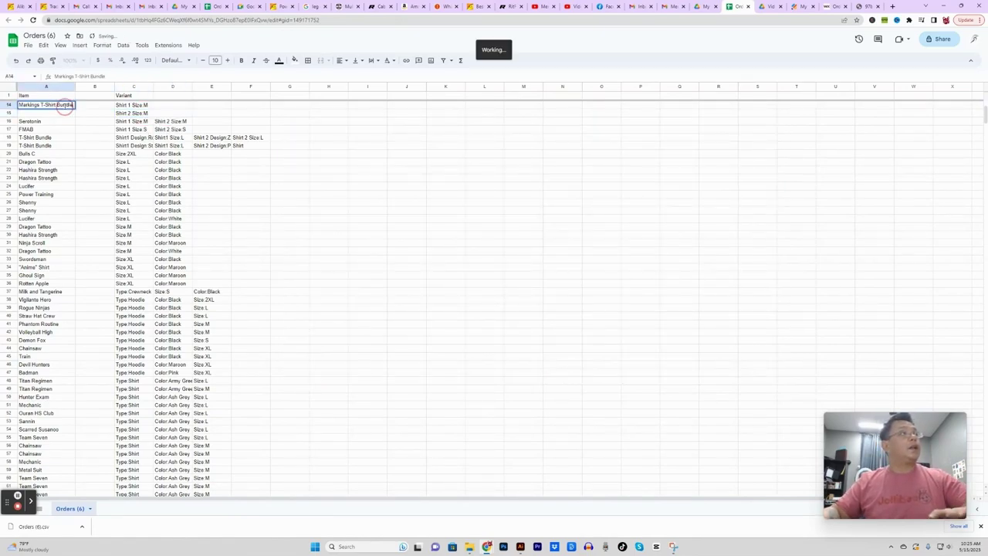
pyautogui.doubleClick(64, 105)
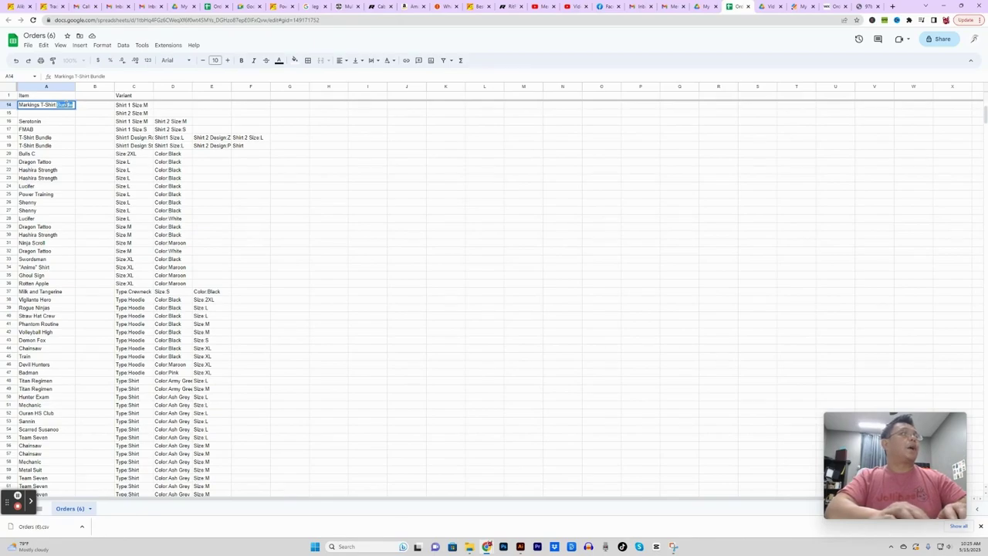
pyautogui.write('Punks')
pyautogui.press('Return')
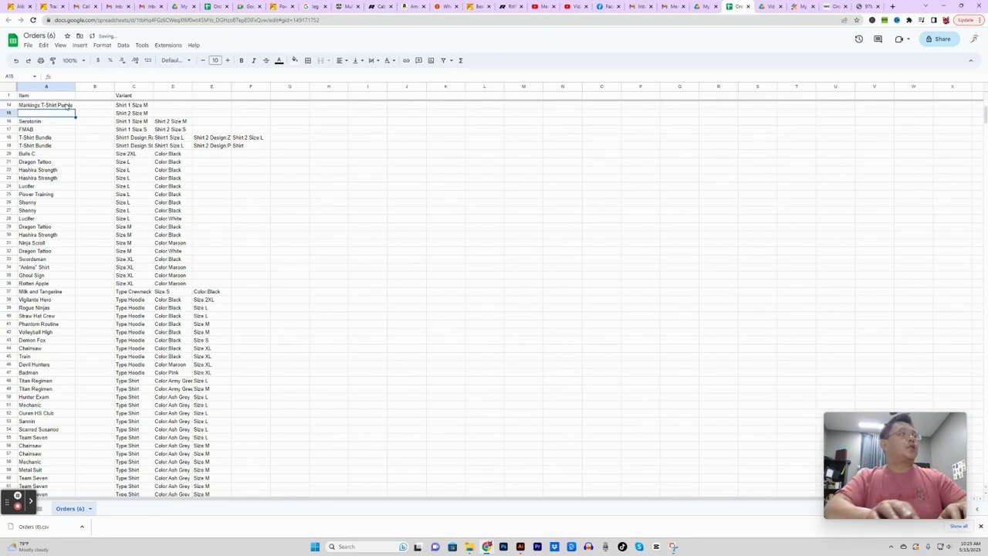
pyautogui.hotkey('ctrl', 'v')
pyautogui.doubleClick(65, 113)
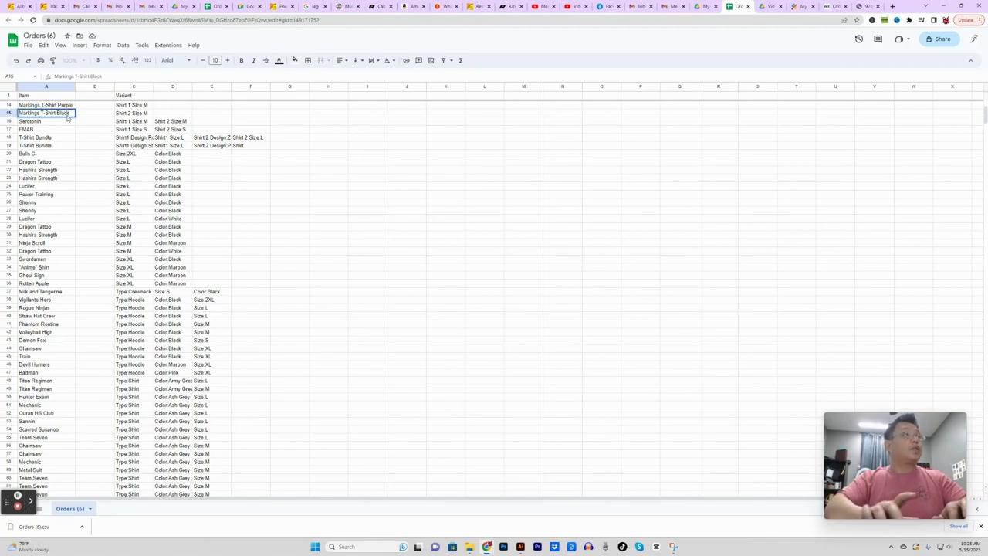
pyautogui.press('Return')
# Step: Review the separated Markings rows and the remaining bundles in rows 2 to 19
pyautogui.scroll(3, 67, 117)
pyautogui.moveTo(46, 203); pyautogui.dragTo(137, 210)
pyautogui.moveTo(54, 105); pyautogui.dragTo(199, 130)
pyautogui.moveTo(46, 145); pyautogui.dragTo(213, 239)
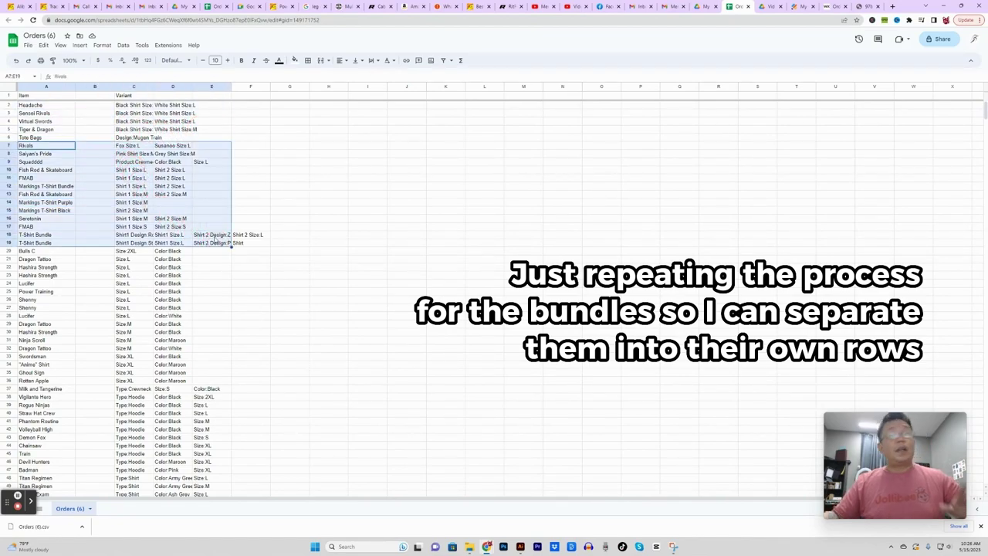
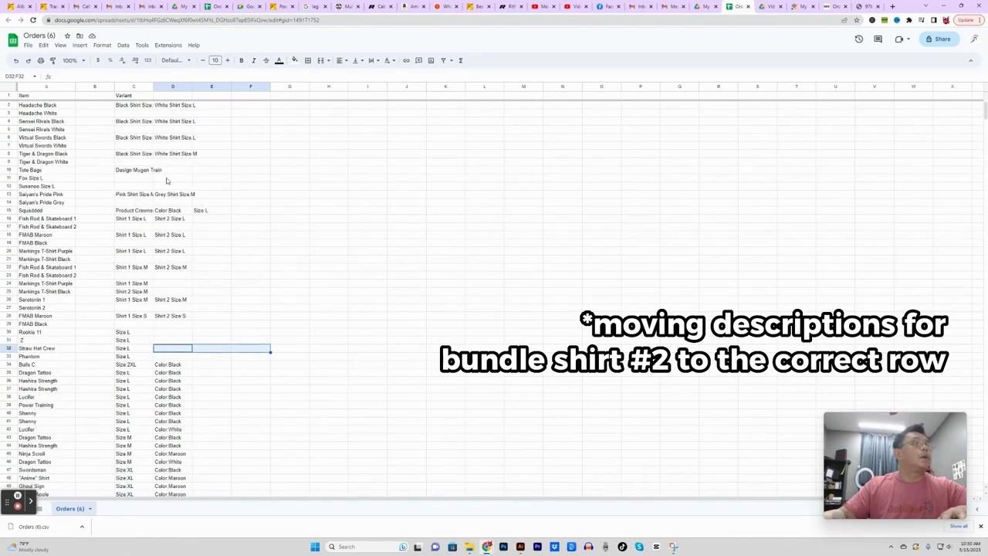
# Step: Split the tote bag entry in row 10 into Mugen Train in A10, Tote in B10 and Design: in C10
pyautogui.write('Design:')
pyautogui.click(46, 170)
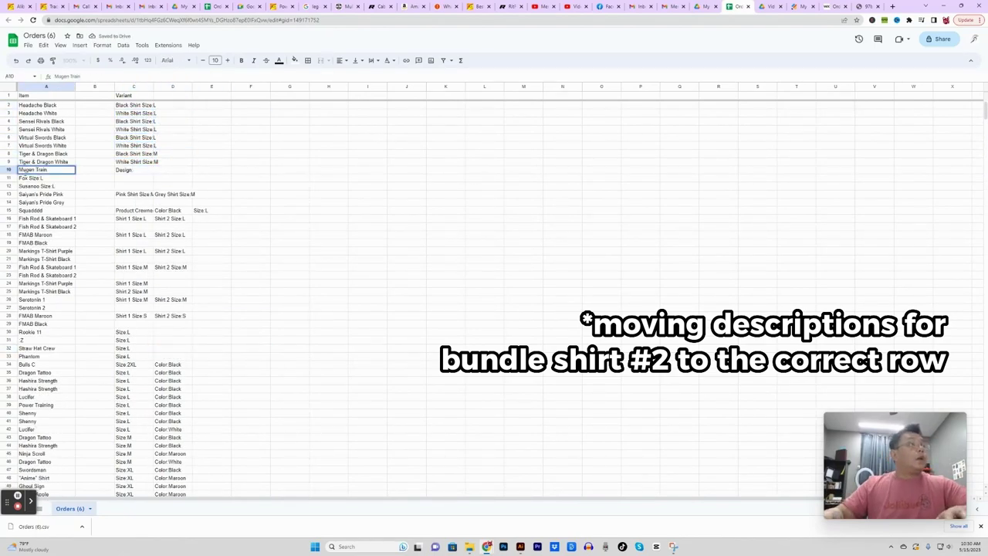
pyautogui.write('Mugen Train')
pyautogui.press('Tab')
pyautogui.write('Tote')
# Step: Move the Shirt 2 Size:S entry from D28 to C29, beside FMAB Black
pyautogui.click(173, 316)
pyautogui.hotkey('ctrl', 'x')
pyautogui.click(134, 323)
pyautogui.hotkey('ctrl', 'v')
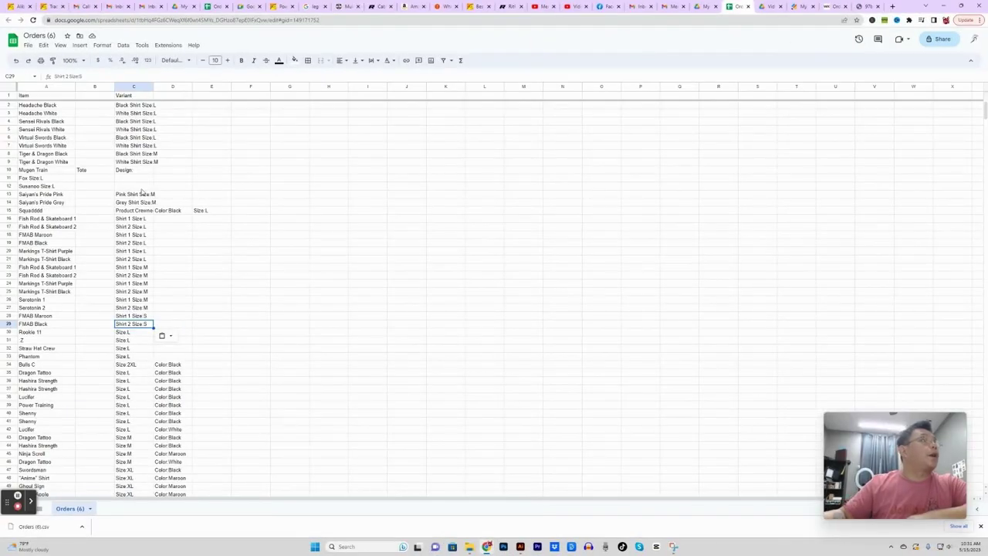
# Step: Fit column C to its contents and split the variants in C2:C9 into columns with a space separator
pyautogui.doubleClick(153, 86)
pyautogui.click(159, 107)
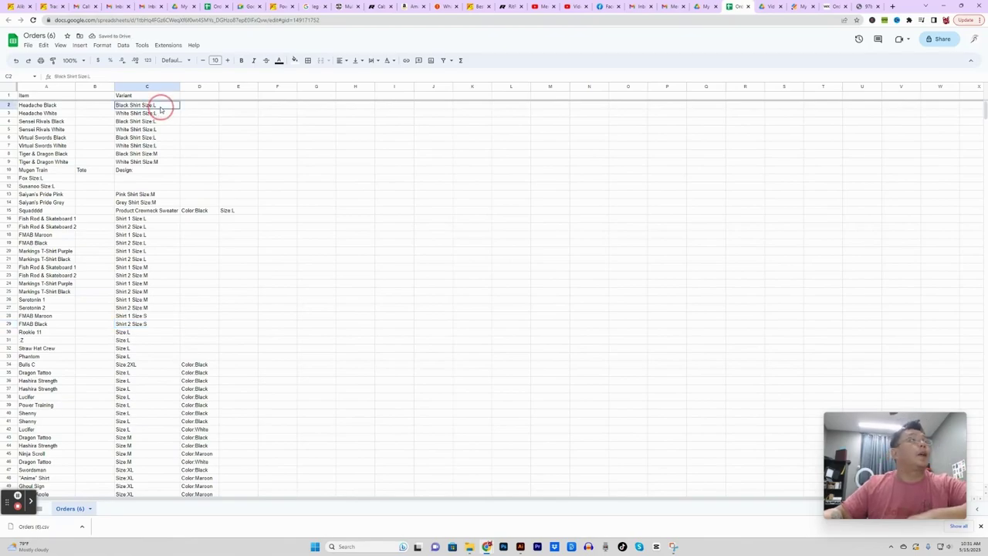
pyautogui.moveTo(160, 107); pyautogui.dragTo(161, 161)
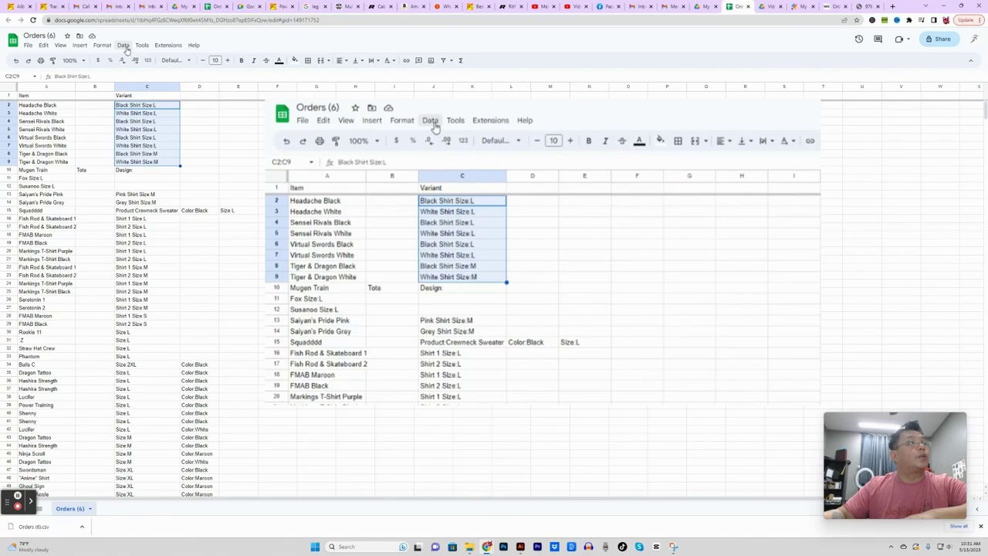
pyautogui.click(123, 46)
pyautogui.click(163, 224)
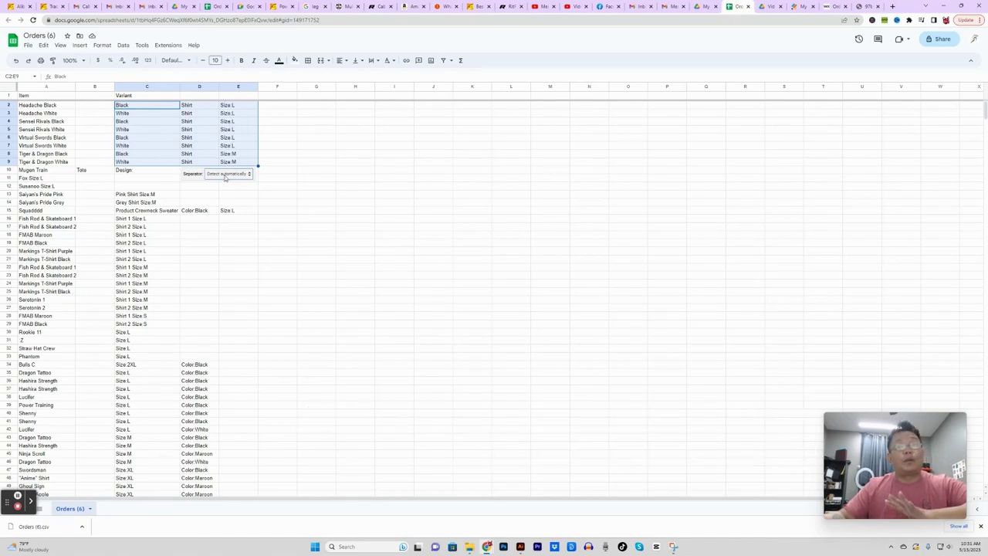
pyautogui.click(205, 176)
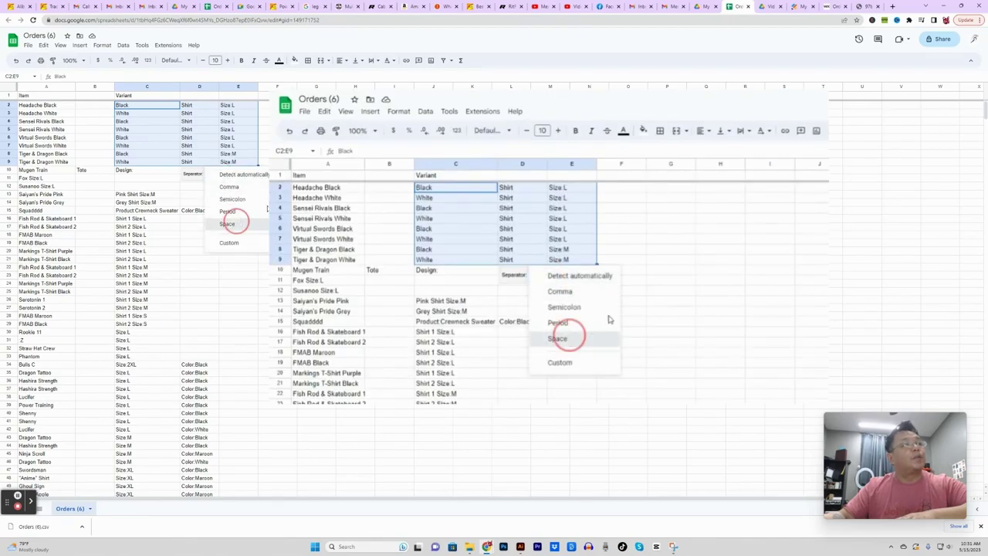
pyautogui.click(231, 224)
# Step: Split the Pink and Grey shirt variants in C13:C14 and the numbered shirt variants in C16:C29 into columns
pyautogui.click(303, 178)
pyautogui.moveTo(157, 196); pyautogui.dragTo(159, 324)
pyautogui.click(123, 45)
pyautogui.click(155, 228)
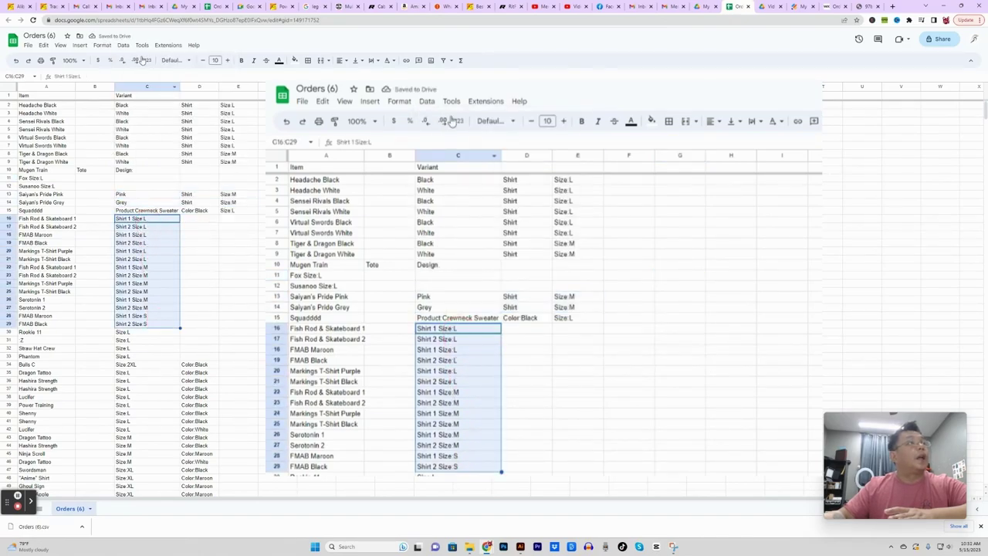
pyautogui.click(122, 45)
pyautogui.click(158, 226)
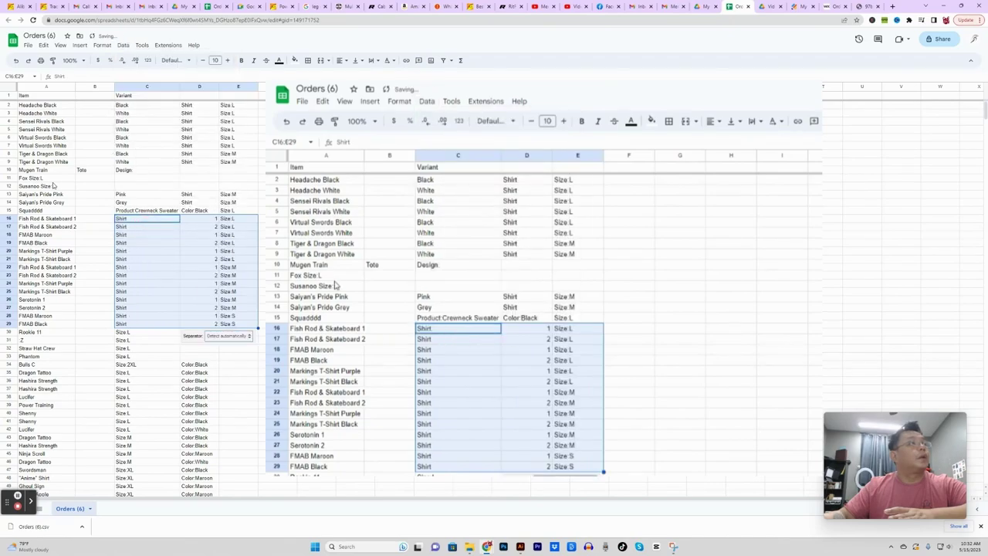
# Step: Split the Fox and Susanoo entries in A11:A12 into name and size columns with a space separator
pyautogui.moveTo(42, 178); pyautogui.dragTo(47, 186)
pyautogui.click(123, 45)
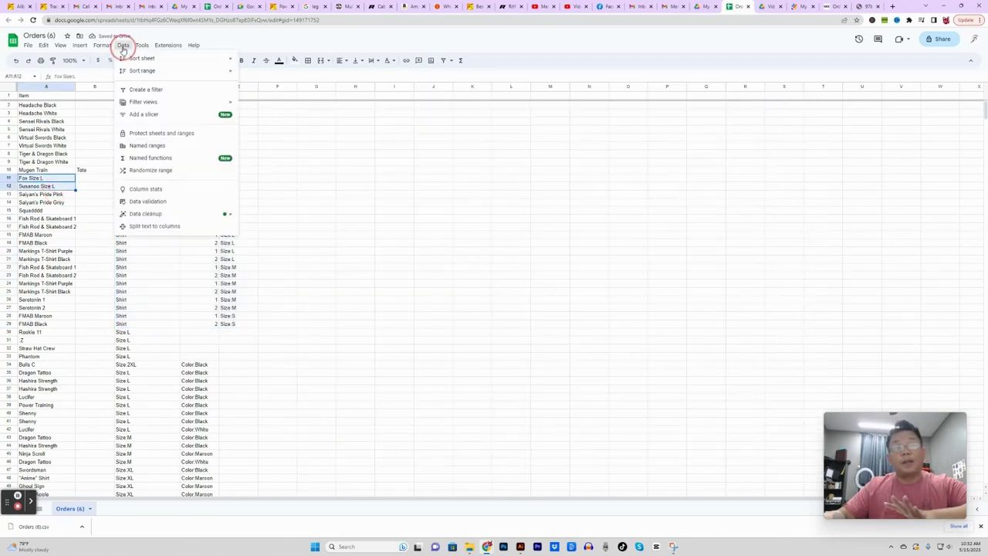
pyautogui.click(158, 226)
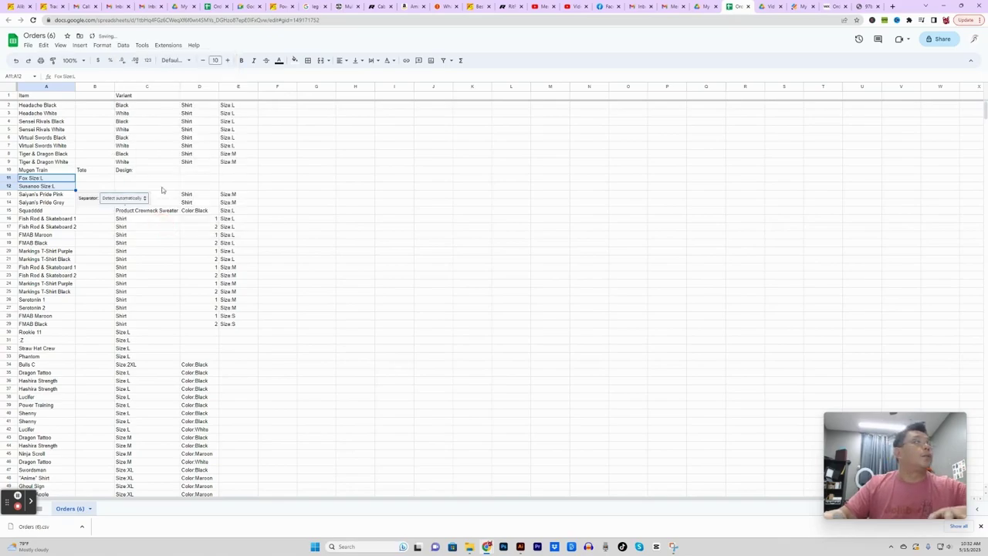
pyautogui.click(133, 199)
pyautogui.click(125, 251)
pyautogui.click(89, 177)
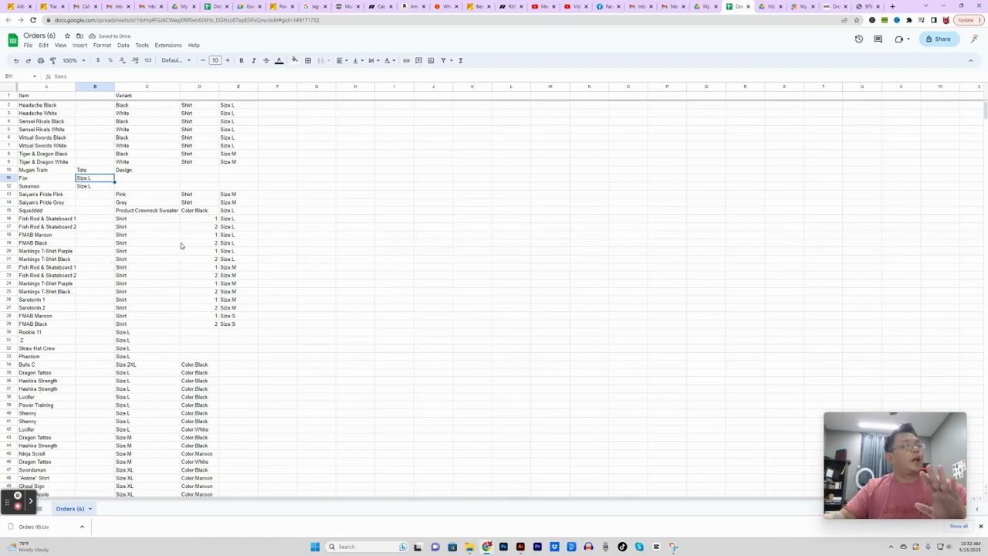
# Step: Label the headers in A1:D1 as Design, Type, Size and Color
pyautogui.scroll(-10, 181, 243)
pyautogui.scroll(4, 181, 244)
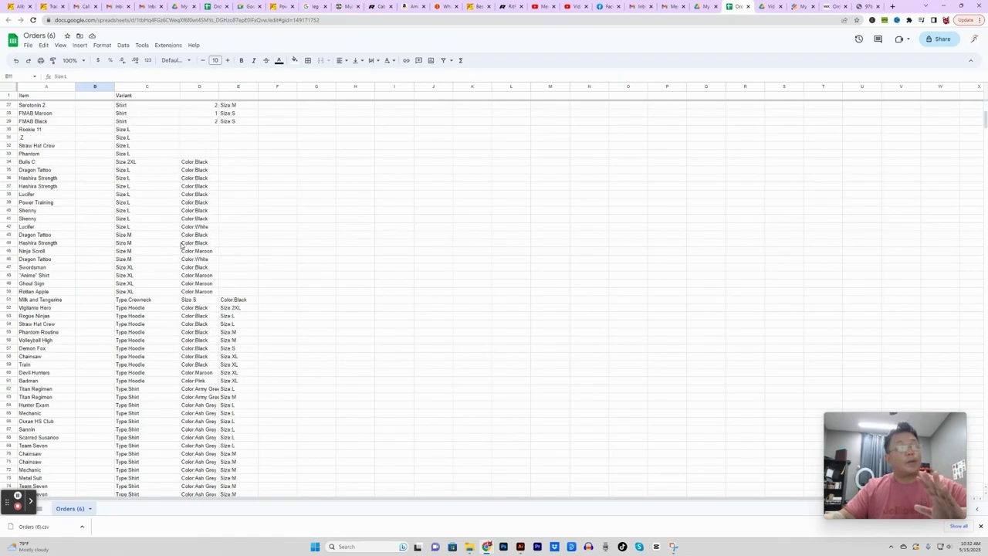
pyautogui.scroll(8, 180, 243)
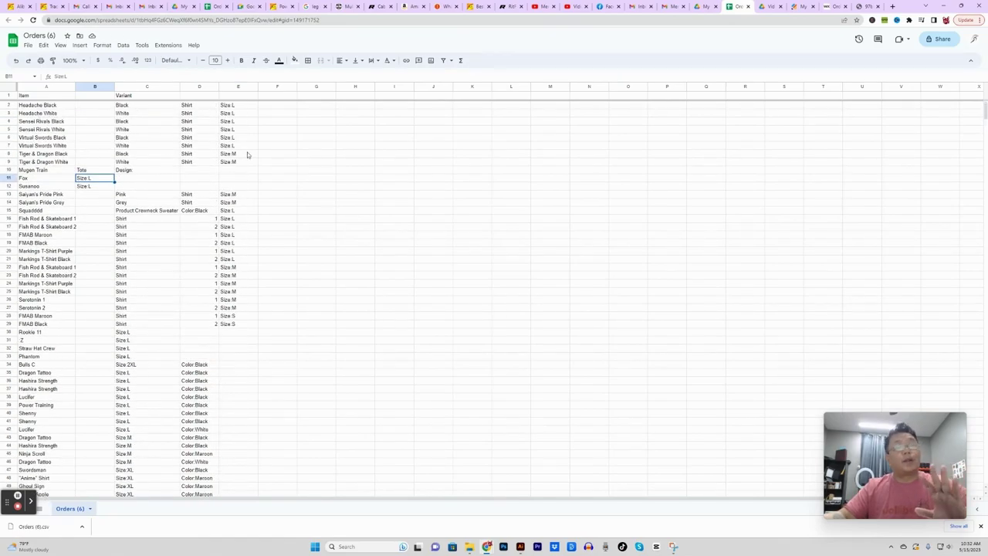
pyautogui.click(45, 95)
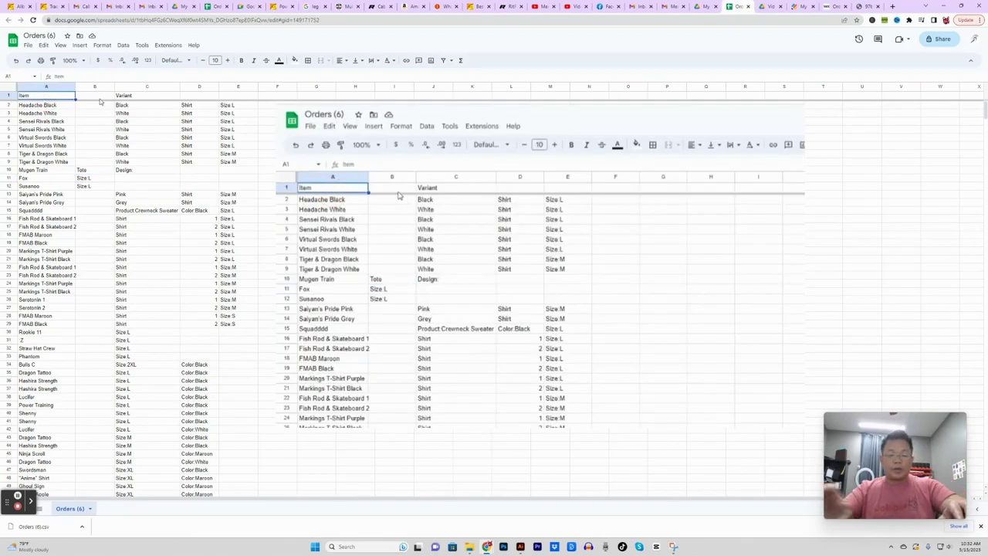
pyautogui.write('Design')
pyautogui.press('Tab')
pyautogui.write('Type')
pyautogui.press('Tab')
pyautogui.write('Si')
pyautogui.press('Tab')
pyautogui.write('C')
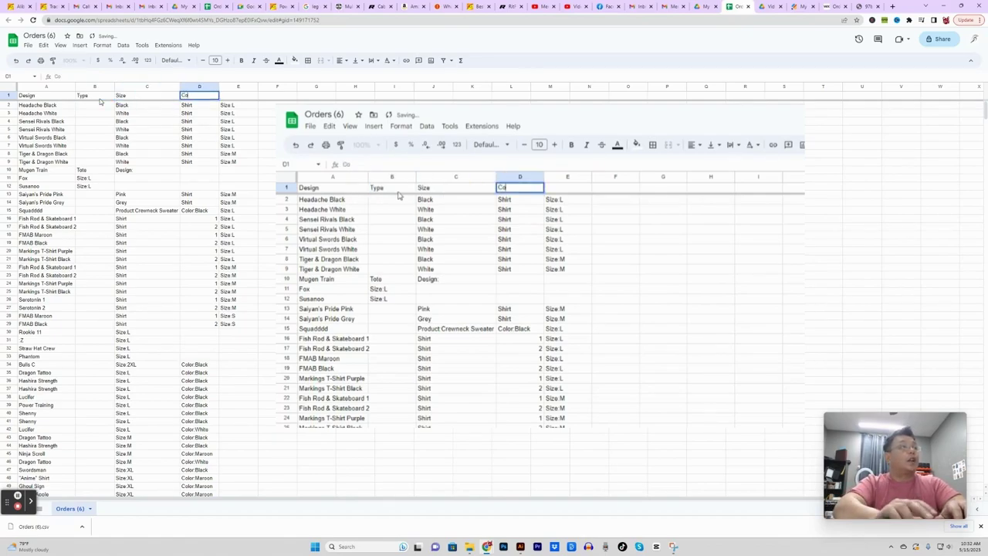
pyautogui.write('olor')
# Step: Move the Shirt entries from D2:D9 to the Type column in B2:B9
pyautogui.moveTo(199, 105); pyautogui.dragTo(200, 168)
pyautogui.hotkey('ctrl', 'x')
pyautogui.click(88, 106)
pyautogui.hotkey('ctrl', 'v')
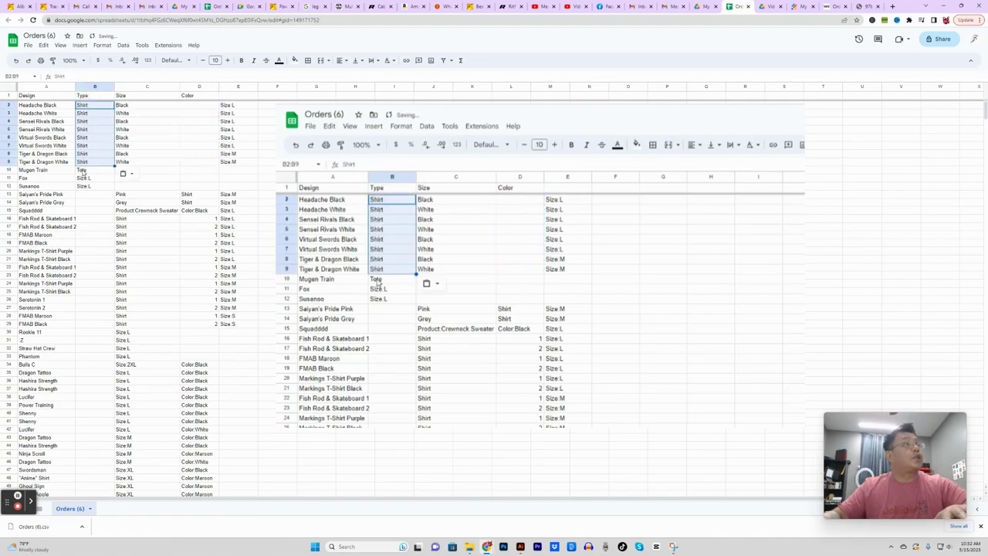
# Step: Move the Fox and Susanoo sizes from B11:B12 to the Size column in C11:C12
pyautogui.moveTo(103, 177); pyautogui.dragTo(104, 188)
pyautogui.hotkey('ctrl', 'x')
pyautogui.click(132, 180)
pyautogui.hotkey('ctrl', 'v')
# Step: Copy the Shirt type from B9 into B11:B14 for the Fox, Susanoo and Saiyan's Pride rows
pyautogui.click(91, 164)
pyautogui.hotkey('ctrl', 'c')
pyautogui.press('Down')
pyautogui.press('Down')
pyautogui.hotkey('shift', 'Down')
pyautogui.hotkey('ctrl', 'v')
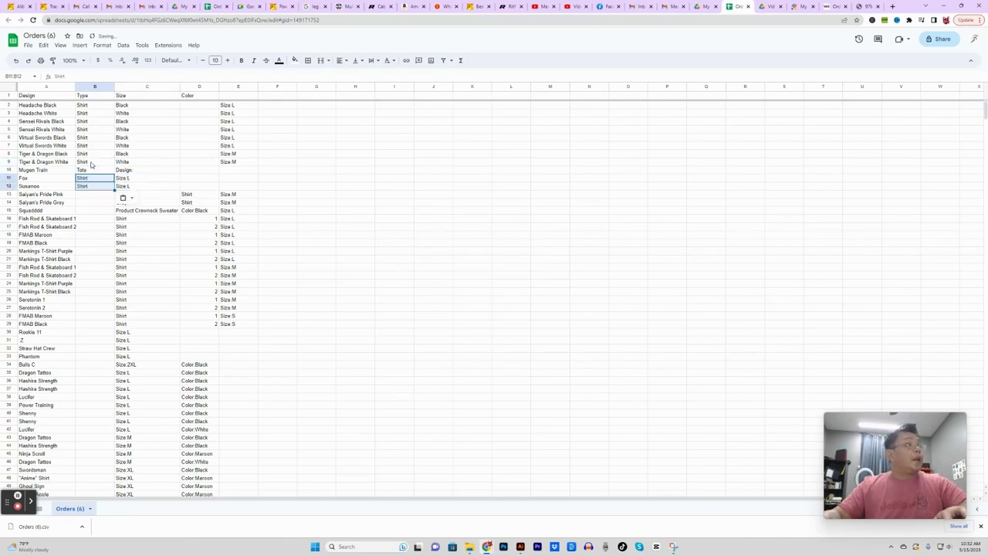
pyautogui.press('Down')
pyautogui.press('Down')
pyautogui.hotkey('shift', 'Down')
pyautogui.hotkey('ctrl', 'v')
# Step: Move the Shirt entries from C16:C29 to the Type column in B16:B29
pyautogui.press('Down')
pyautogui.press('Down')
pyautogui.press('Down')
pyautogui.hotkey('shift', 'Down')
pyautogui.hotkey('shift', 'Down')
pyautogui.hotkey('shift', 'Down')
pyautogui.hotkey('shift', 'Down')
pyautogui.hotkey('shift', 'Down')
pyautogui.hotkey('shift', 'Down')
pyautogui.hotkey('shift', 'Down')
pyautogui.hotkey('shift', 'Down')
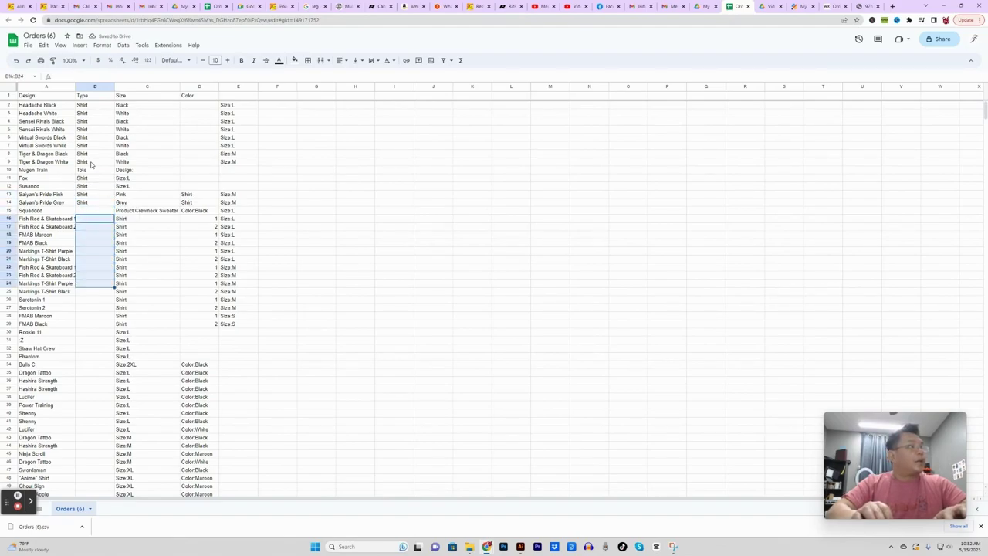
pyautogui.hotkey('shift', 'Down')
pyautogui.hotkey('shift', 'Down')
pyautogui.hotkey('shift', 'Down')
pyautogui.hotkey('shift', 'Down')
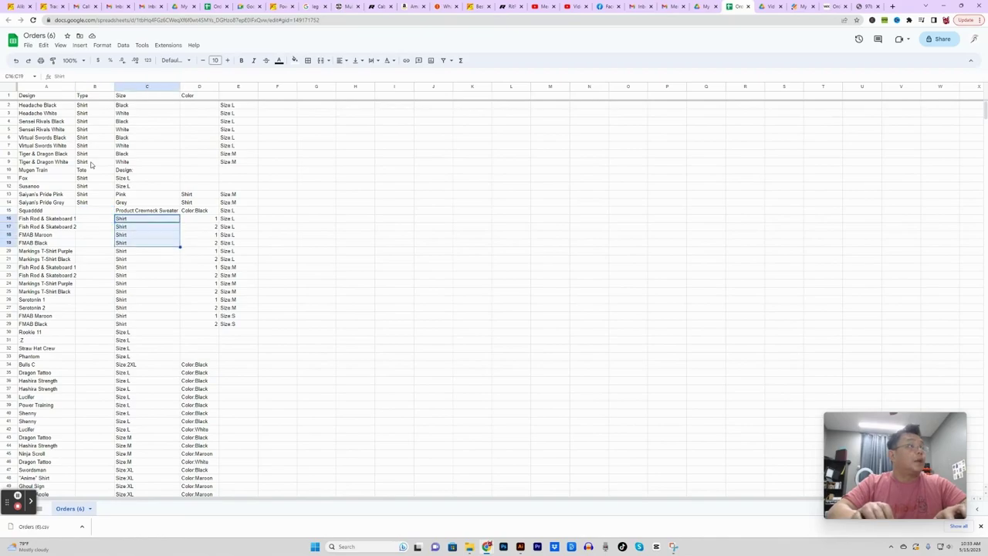
pyautogui.hotkey('shift', 'Down')
pyautogui.hotkey('ctrl', 'v')
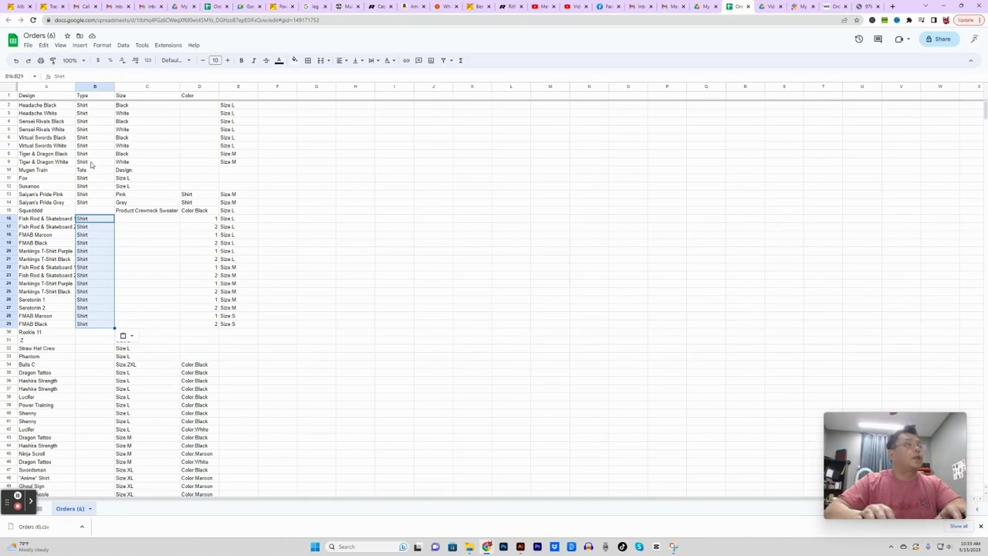
# Step: Move the Squadddd row's Product:Crewneck Sweater entry from C15 to B15
pyautogui.press('Up')
pyautogui.press('Right')
pyautogui.hotkey('ctrl', 'x')
pyautogui.press('Left')
pyautogui.hotkey('ctrl', 'v')
# Step: Try moving the Squadddd row's Color:Black entry from D15 to C15, and undo the move
pyautogui.press('Right')
pyautogui.press('Right')
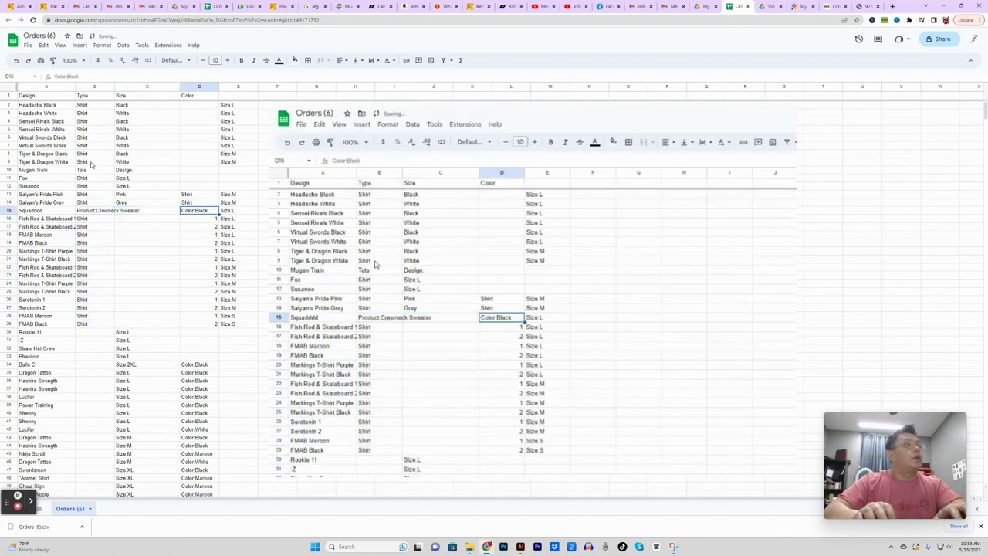
pyautogui.hotkey('ctrl', 'x')
pyautogui.press('Left')
pyautogui.hotkey('ctrl', 'v')
pyautogui.hotkey('ctrl', 'z')
# Step: Delete the leftover Shirt entries in D13:D14 of the Saiyan's Pride rows
pyautogui.press('Right')
pyautogui.press('Right')
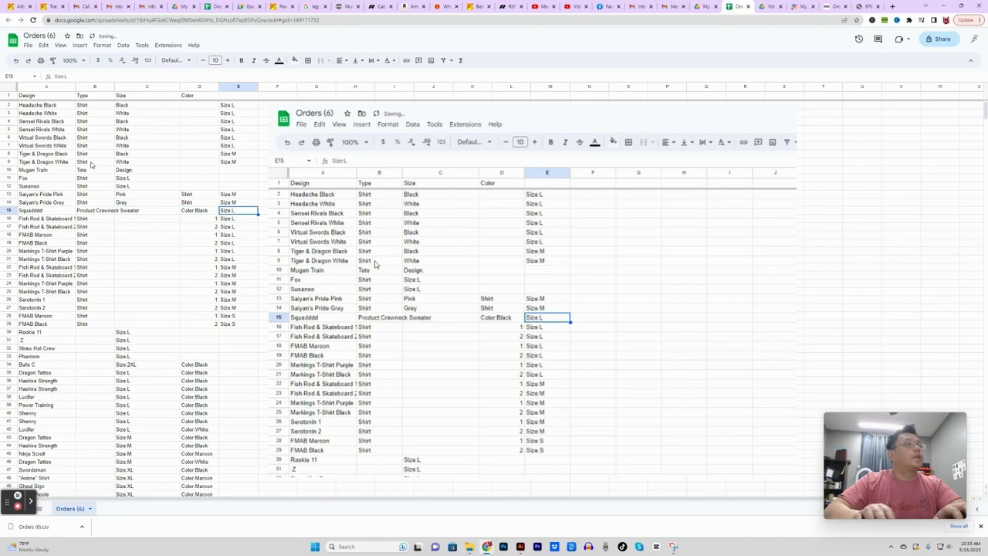
pyautogui.press('Up')
pyautogui.press('Left')
pyautogui.hotkey('shift', 'Up')
pyautogui.press('Delete')
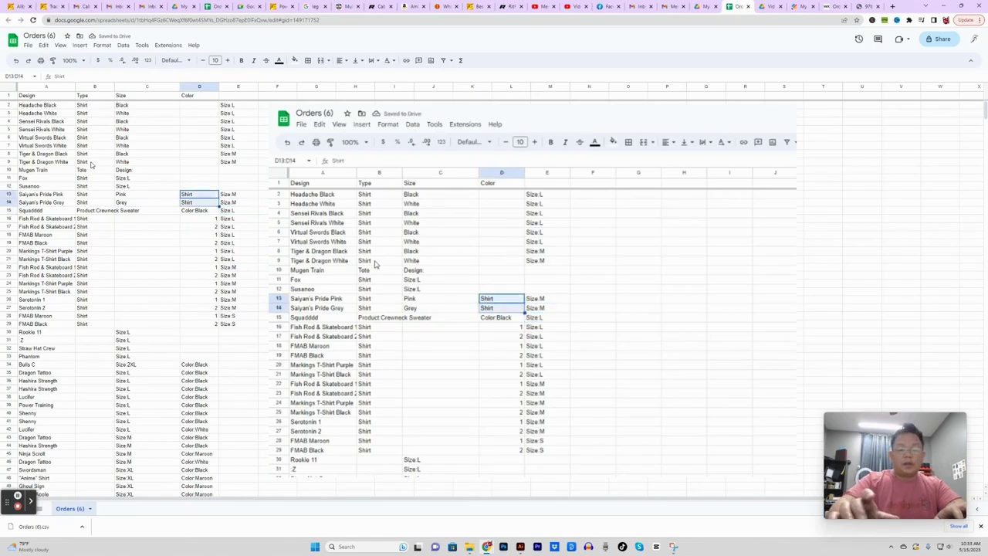
# Step: Move the sizes from E13:E29 to the Size column in C13:C29
pyautogui.press('Right')
pyautogui.press('Up')
pyautogui.hotkey('ctrl', 'shift', 'Down')
pyautogui.hotkey('ctrl', 'x')
pyautogui.press('Left')
pyautogui.press('Left')
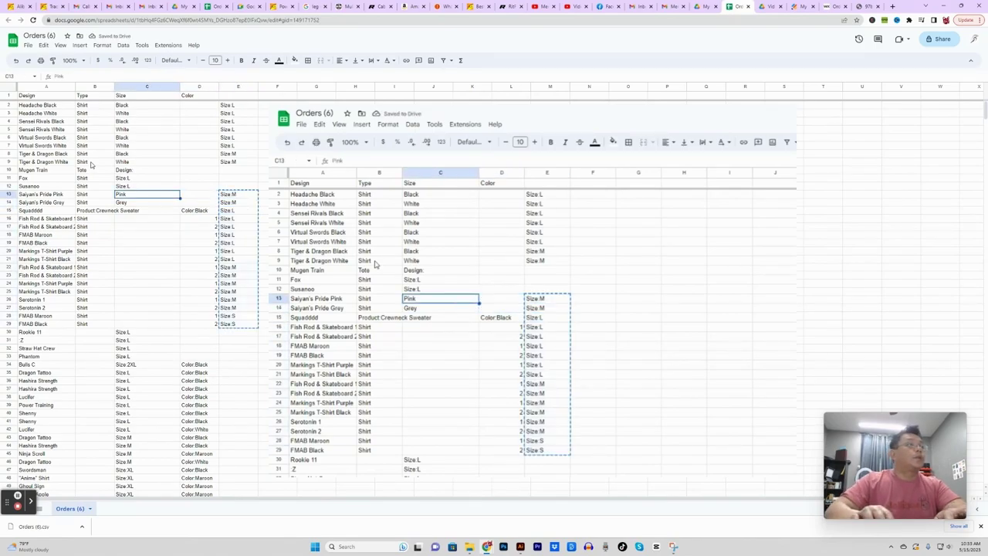
pyautogui.hotkey('ctrl', 'v')
# Step: Move the sizes from E2:E9 to C2:C9, replacing the Black and White entries there
pyautogui.press('Right')
pyautogui.press('Right')
pyautogui.press('Up')
pyautogui.press('Up')
pyautogui.press('Up')
pyautogui.press('Up')
pyautogui.hotkey('ctrl', 'shift', 'Up')
pyautogui.hotkey('ctrl', 'x')
pyautogui.press('Left')
pyautogui.press('Left')
pyautogui.press('Up')
pyautogui.press('Up')
pyautogui.press('Up')
pyautogui.press('Up')
pyautogui.press('Up')
pyautogui.press('Up')
pyautogui.press('Up')
pyautogui.hotkey('ctrl', 'v')
pyautogui.hotkey('ctrl', 'z')
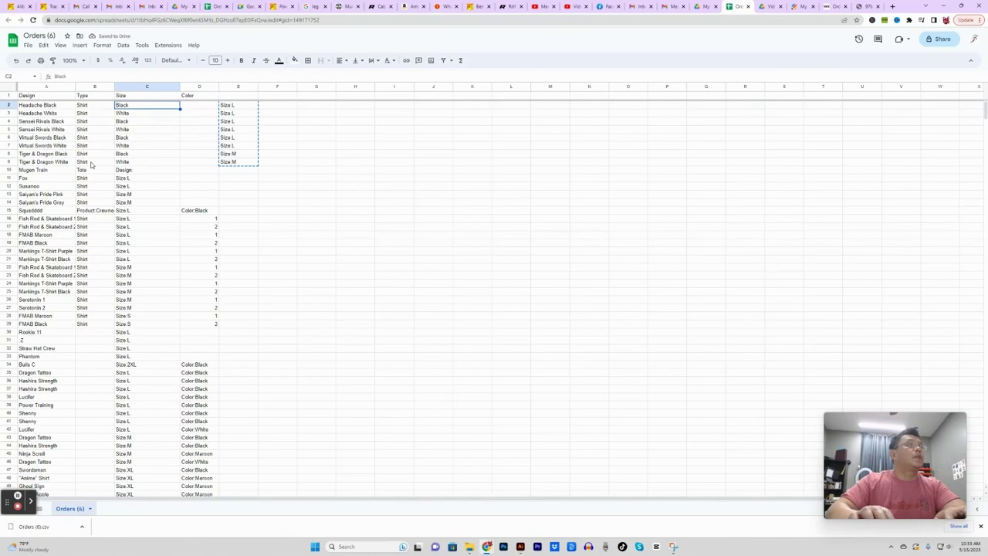
pyautogui.hotkey('ctrl', 'y')
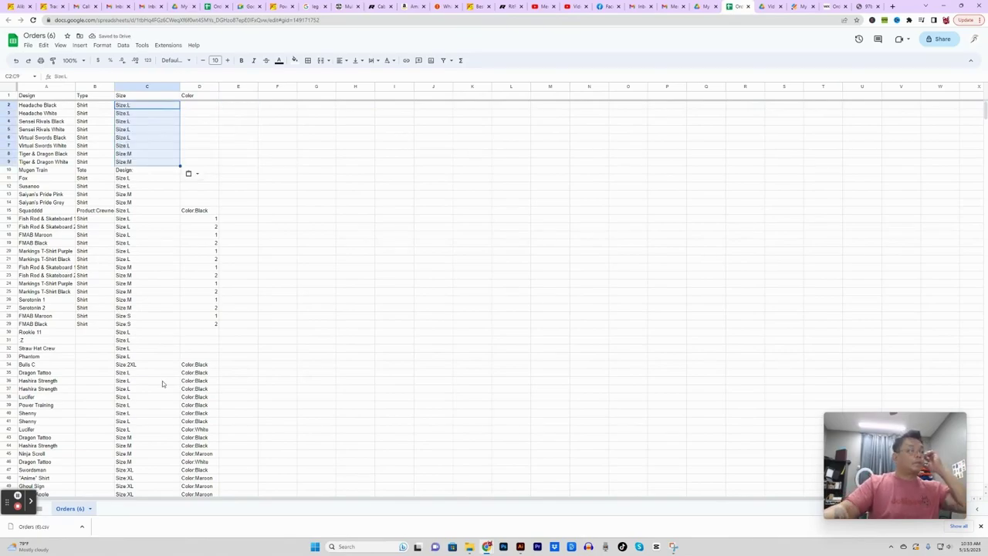
# Step: Move the type entries from C51:C312 to the Type column, starting at B51
pyautogui.scroll(-6, 151, 370)
pyautogui.click(149, 368)
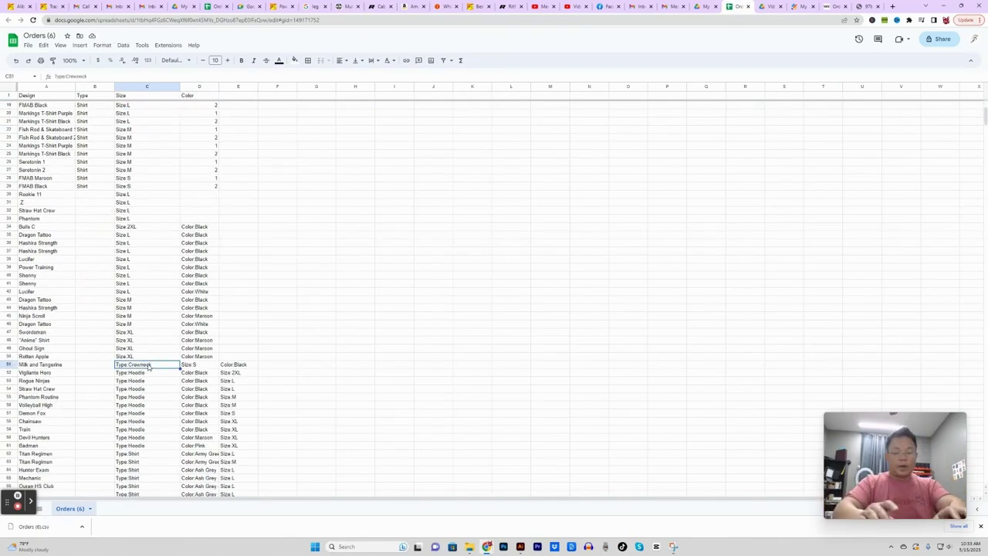
pyautogui.hotkey('ctrl', 'shift', 'Down')
pyautogui.hotkey('ctrl', 'shift', 'Up')
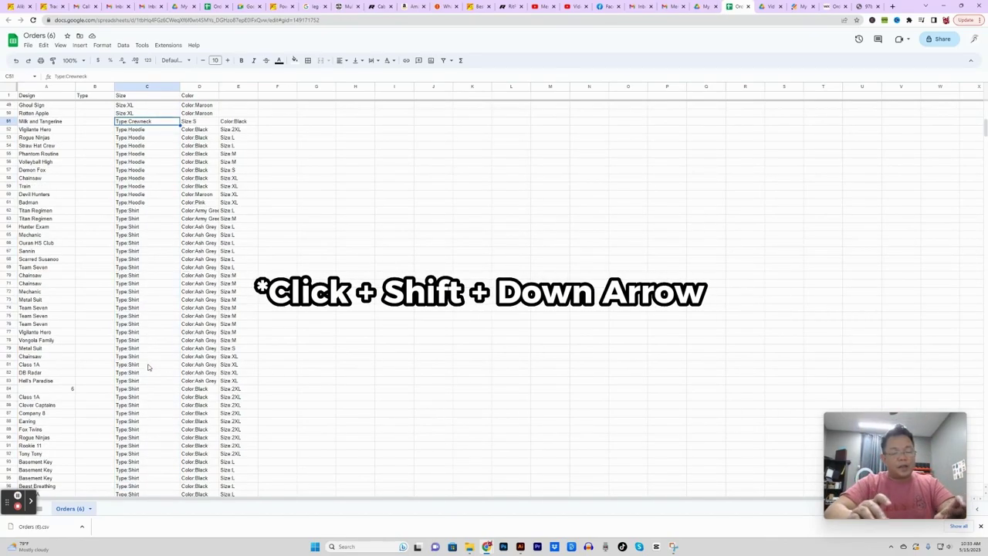
pyautogui.hotkey('ctrl', 'shift', 'Down')
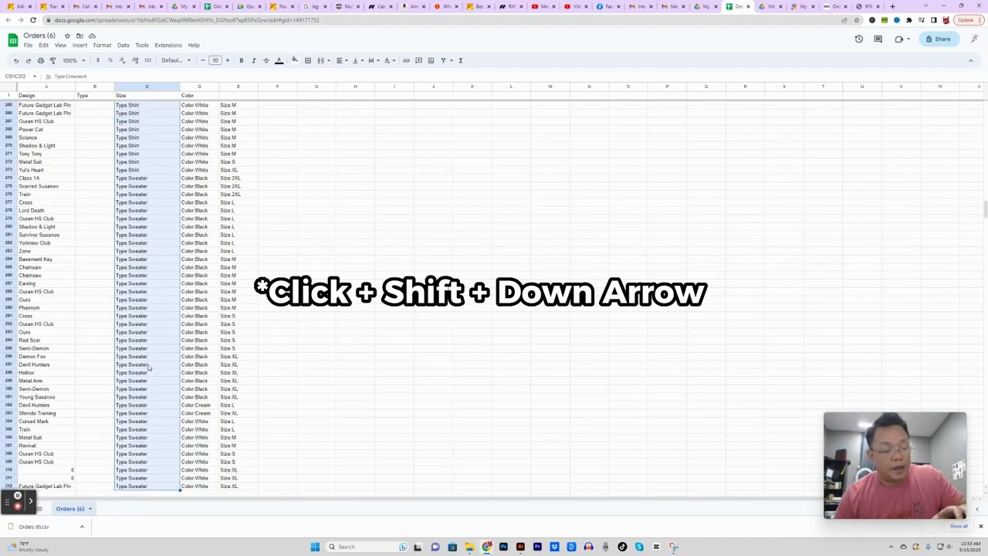
pyautogui.hotkey('ctrl', 'x')
pyautogui.press('Left')
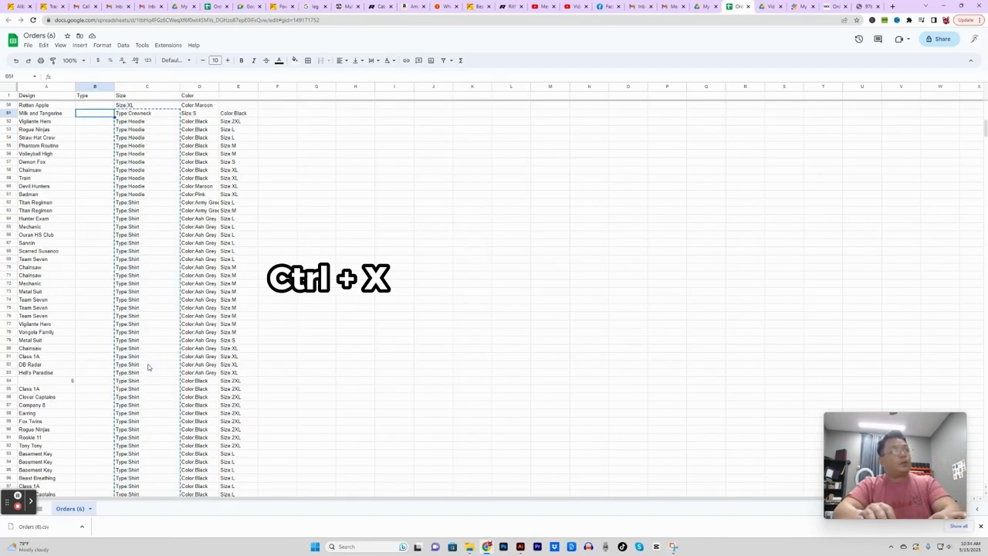
pyautogui.hotkey('ctrl', 'v')
# Step: Shift the Milk and Tangerine row's Size:S and Color:Black entries from D51:E51 to C51:D51
pyautogui.press('Right')
pyautogui.press('Right')
pyautogui.hotkey('shift', 'Right')
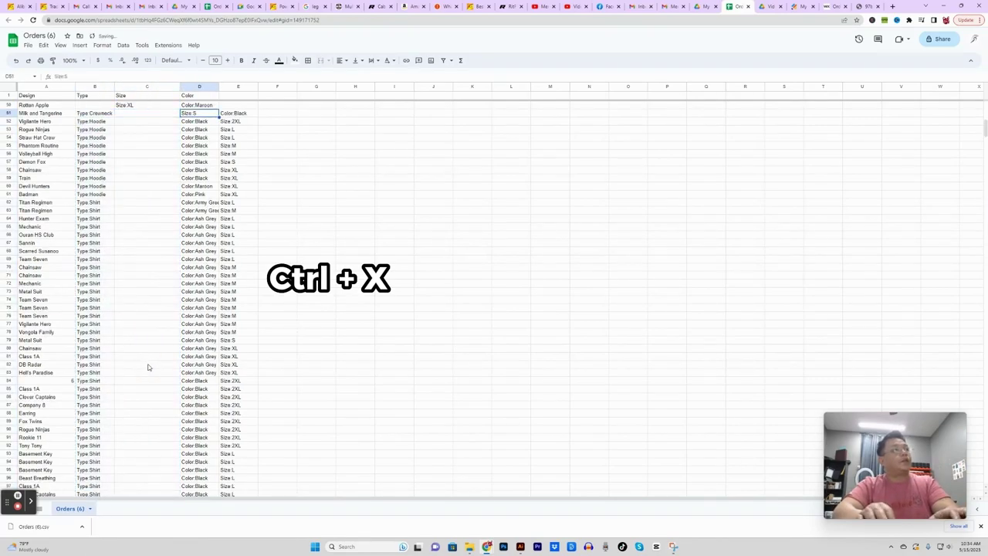
pyautogui.hotkey('ctrl', 'x')
pyautogui.press('Left')
pyautogui.hotkey('ctrl', 'v')
# Step: Move the sizes from E52:E312 to the Size column in C52:C312
pyautogui.press('Down')
pyautogui.press('Right')
pyautogui.press('Right')
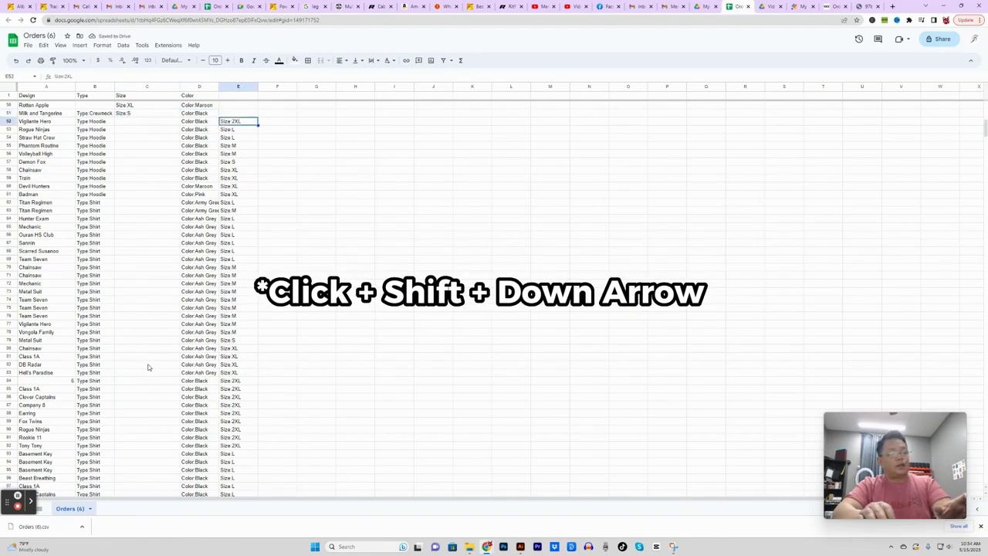
pyautogui.hotkey('ctrl', 'shift', 'Down')
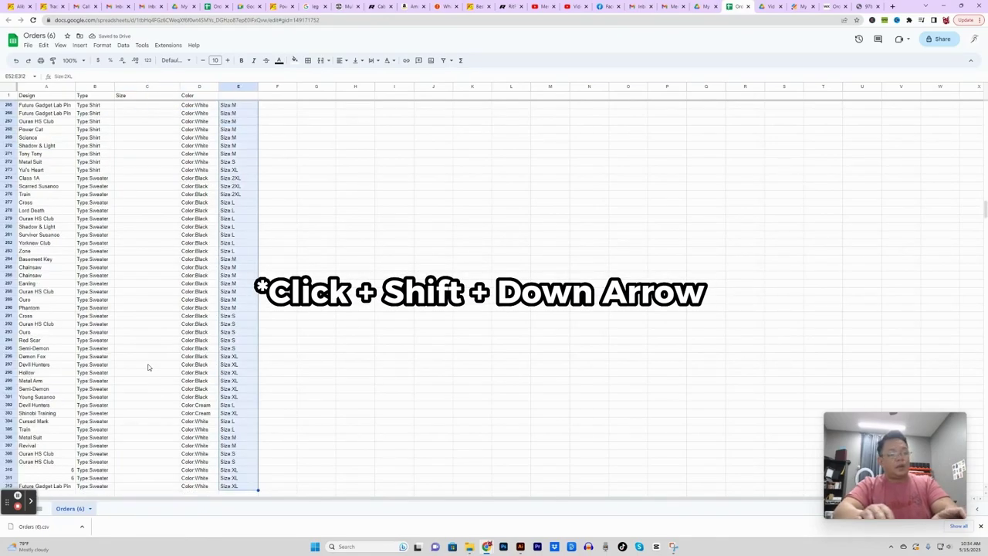
pyautogui.hotkey('ctrl', 'x')
pyautogui.press('Left')
pyautogui.press('Left')
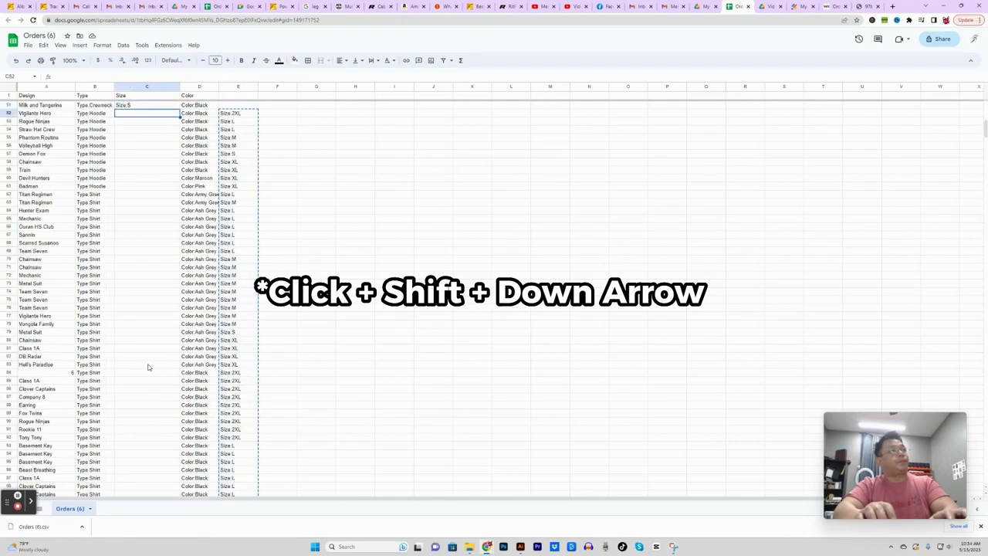
pyautogui.hotkey('ctrl', 'v')
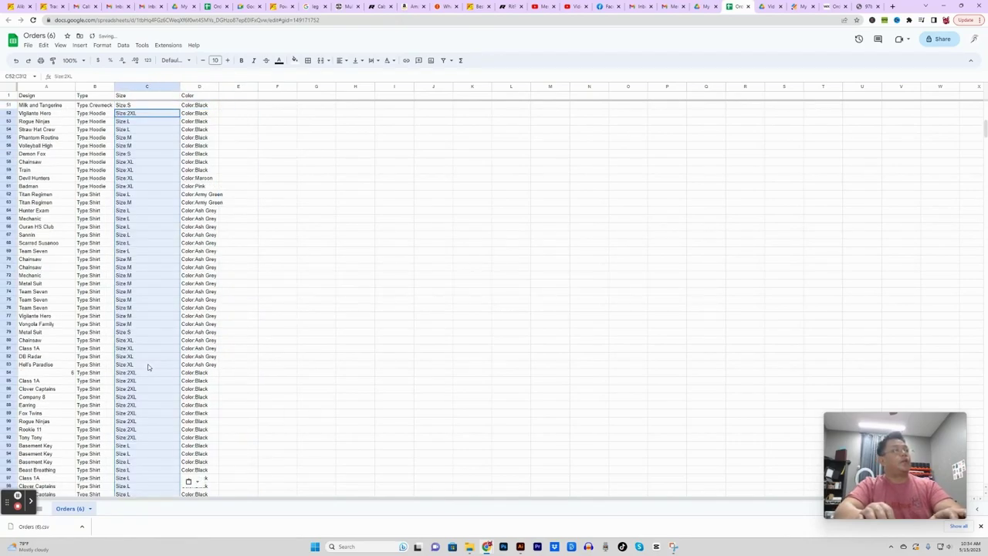
# Step: Fill the empty Color cells D11, D16, D17, D19 and D21:D23 with Color:Black
pyautogui.scroll(-4, 158, 245)
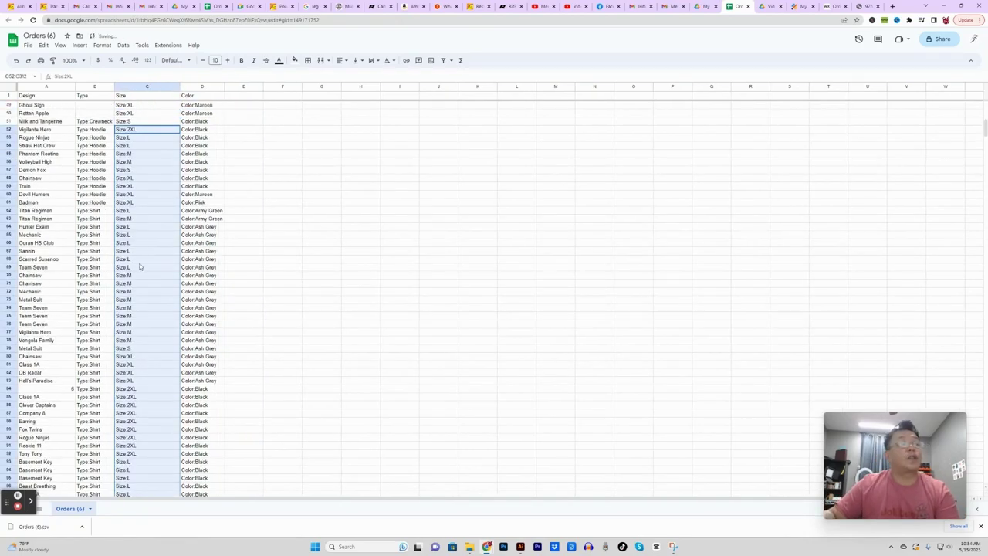
pyautogui.scroll(-15, 147, 285)
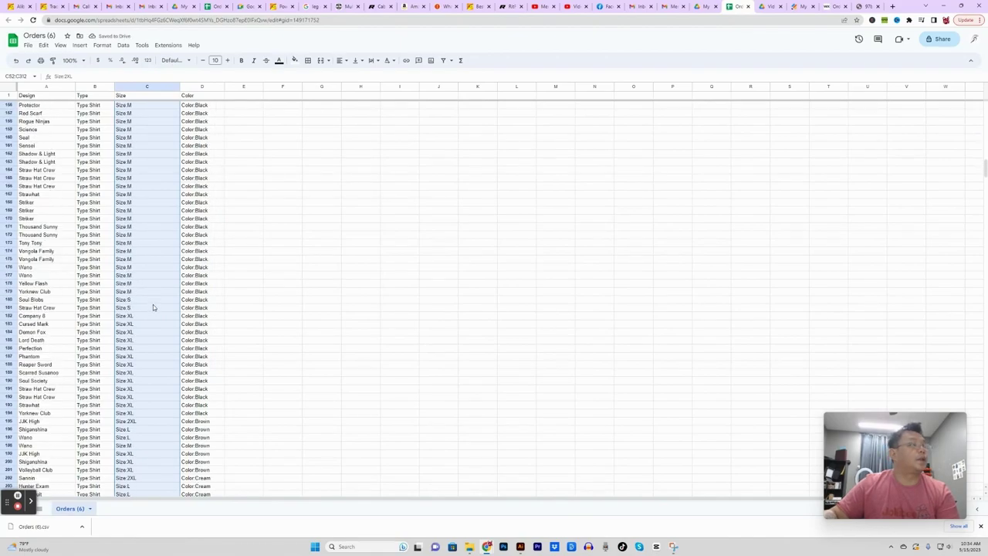
pyautogui.scroll(20, 152, 278)
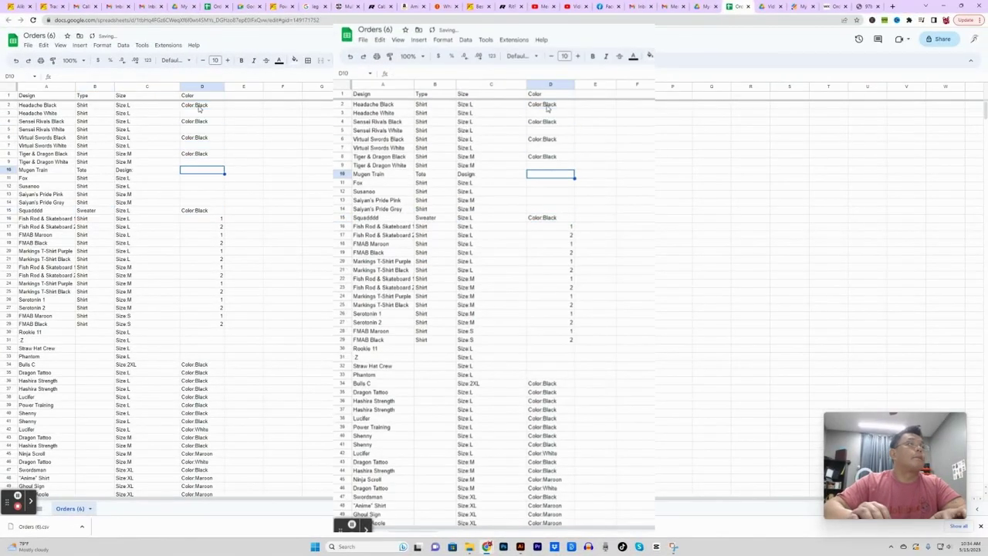
pyautogui.press('Down')
pyautogui.hotkey('ctrl', 'v')
pyautogui.press('Down')
pyautogui.press('Down')
pyautogui.press('Down')
pyautogui.press('Down')
pyautogui.press('Down')
pyautogui.hotkey('ctrl', 'v')
pyautogui.press('Down')
pyautogui.hotkey('ctrl', 'v')
pyautogui.press('Down')
pyautogui.press('Down')
pyautogui.hotkey('ctrl', 'v')
pyautogui.press('Down')
pyautogui.press('Down')
pyautogui.hotkey('ctrl', 'v')
pyautogui.press('Down')
pyautogui.hotkey('ctrl', 'v')
pyautogui.press('Down')
pyautogui.hotkey('ctrl', 'v')
# Step: Fill the Color cells D25:D27 and D29:D33 with Color:Black, leaving out the maroon FMAB row
pyautogui.press('Down')
pyautogui.press('Down')
pyautogui.hotkey('ctrl', 'v')
pyautogui.press('Down')
pyautogui.hotkey('ctrl', 'v')
pyautogui.press('Down')
pyautogui.hotkey('ctrl', 'v')
pyautogui.press('Down')
pyautogui.press('Down')
pyautogui.hotkey('ctrl', 'v')
pyautogui.press('Down')
pyautogui.hotkey('ctrl', 'v')
pyautogui.press('Down')
pyautogui.hotkey('ctrl', 'v')
# Step: Copy an existing Color:White entry to D3, D5, D7, D9 and D12 for the white designs and Susanoo
pyautogui.press('Down')
pyautogui.press('Down')
pyautogui.press('Down')
pyautogui.press('Down')
pyautogui.press('Down')
pyautogui.press('Down')
pyautogui.press('Down')
pyautogui.hotkey('ctrl', 'c')
pyautogui.hotkey('ctrl', 'Up')
pyautogui.hotkey('ctrl', 'Up')
pyautogui.press('Down')
pyautogui.press('Down')
pyautogui.hotkey('ctrl', 'v')
pyautogui.press('Down')
pyautogui.press('Down')
pyautogui.hotkey('ctrl', 'v')
pyautogui.press('Down')
pyautogui.press('Down')
pyautogui.hotkey('ctrl', 'v')
pyautogui.press('Down')
pyautogui.press('Down')
pyautogui.hotkey('ctrl', 'v')
pyautogui.press('Down')
pyautogui.press('Down')
pyautogui.press('Down')
pyautogui.hotkey('ctrl', 'v')
# Step: Copy an existing Color:Maroon entry to the two FMAB Maroon rows in D28 and D18
pyautogui.press('Down')
pyautogui.press('Down')
pyautogui.press('Down')
pyautogui.press('Down')
pyautogui.press('Down')
pyautogui.press('Down')
pyautogui.press('Down')
pyautogui.press('Down')
pyautogui.press('Down')
pyautogui.press('Down')
pyautogui.press('Down')
pyautogui.press('Down')
pyautogui.press('Down')
pyautogui.press('Down')
pyautogui.press('Down')
pyautogui.press('Down')
pyautogui.press('Down')
pyautogui.press('Down')
pyautogui.press('Down')
pyautogui.press('Down')
pyautogui.press('Down')
pyautogui.press('Down')
pyautogui.press('Down')
pyautogui.press('Down')
pyautogui.press('Down')
pyautogui.press('Down')
pyautogui.press('Down')
pyautogui.press('Down')
pyautogui.press('Down')
pyautogui.press('Down')
pyautogui.press('Down')
pyautogui.press('Down')
pyautogui.press('Down')
pyautogui.hotkey('ctrl', 'c')
pyautogui.hotkey('ctrl', 'Up')
pyautogui.press('Up')
pyautogui.hotkey('ctrl', 'v')
pyautogui.press('Up')
pyautogui.press('Up')
pyautogui.press('Up')
pyautogui.press('Up')
pyautogui.press('Up')
pyautogui.press('Up')
pyautogui.press('Up')
pyautogui.press('Up')
pyautogui.press('Up')
pyautogui.press('Up')
pyautogui.hotkey('ctrl', 'v')
# Step: Enter Color:Grey in D14 and Color:Pink in D13 for the Saiyan's Pride designs, and Color:White in D10 for Mugen Train
pyautogui.press('Up')
pyautogui.press('Up')
pyautogui.press('Up')
pyautogui.press('Up')
pyautogui.write('Color:Grey')
pyautogui.press('Up')
pyautogui.write('Color:Pink')
pyautogui.press('Up')
pyautogui.press('Up')
pyautogui.press('Up')
pyautogui.write('Color:White')
# Step: Enter Color:Purple in D20 and copy it to D24 for the Markings T-Shirt Purple rows
pyautogui.click(545, 262)
pyautogui.write('Color:Purple')
pyautogui.press('Return')
pyautogui.press('Up')
pyautogui.hotkey('ctrl', 'c')
pyautogui.hotkey('ctrl', 'Up')
pyautogui.hotkey('ctrl', 'Down')
pyautogui.press('Down')
pyautogui.hotkey('ctrl', 'v')
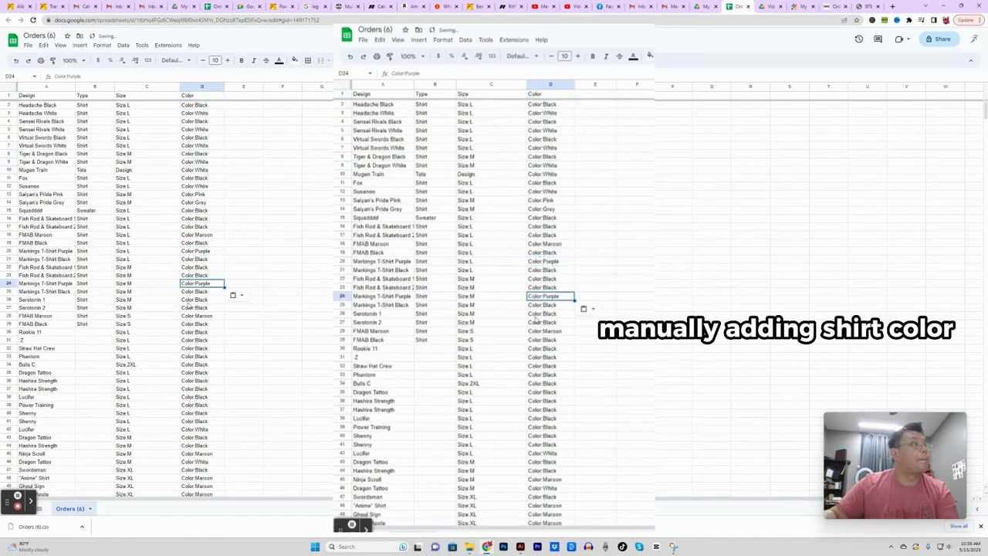
# Step: Copy the Shirt type from B29 to B30:B33 for Rookie 11, Z, Straw Hat Crew and Phantom
pyautogui.scroll(-5, 463, 309)
pyautogui.click(425, 235)
pyautogui.hotkey('ctrl', 'c')
pyautogui.press('Down')
pyautogui.hotkey('ctrl', 'v')
pyautogui.press('Down')
pyautogui.hotkey('ctrl', 'v')
pyautogui.press('Down')
pyautogui.hotkey('ctrl', 'v')
pyautogui.press('Down')
pyautogui.hotkey('ctrl', 'v')
# Step: Fill the empty Type cells from Dragon Tattoo in B35 downward with Shirt, then check the completed columns
pyautogui.press('Down')
pyautogui.press('Down')
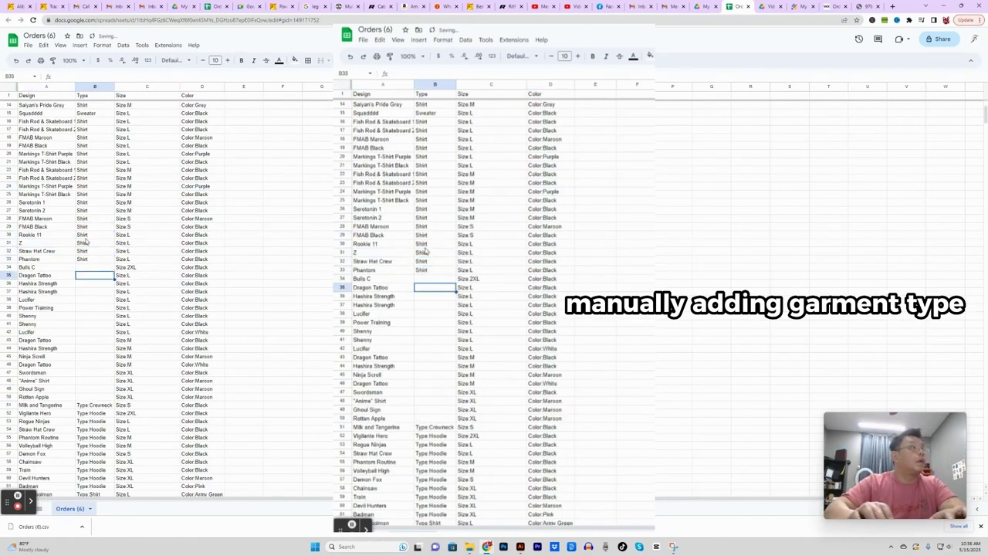
pyautogui.hotkey('ctrl', 'shift', 'Down')
pyautogui.hotkey('ctrl', 'v')
pyautogui.hotkey('ctrl', 'Down')
pyautogui.scroll(-13, 165, 339)
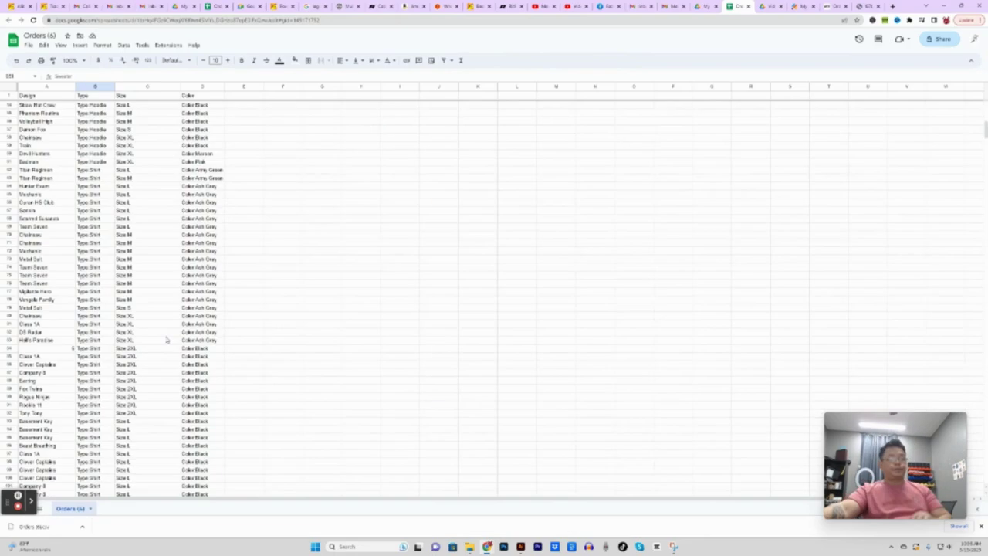
pyautogui.scroll(17, 121, 265)
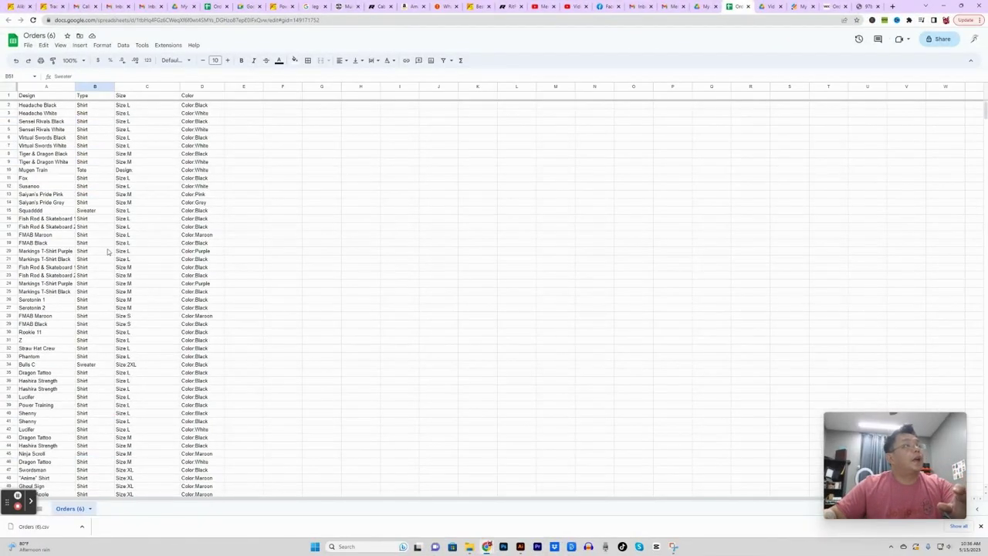
# Step: Search the sheet for "Type:" and look through the highlighted matches in the Type column
pyautogui.click(99, 137)
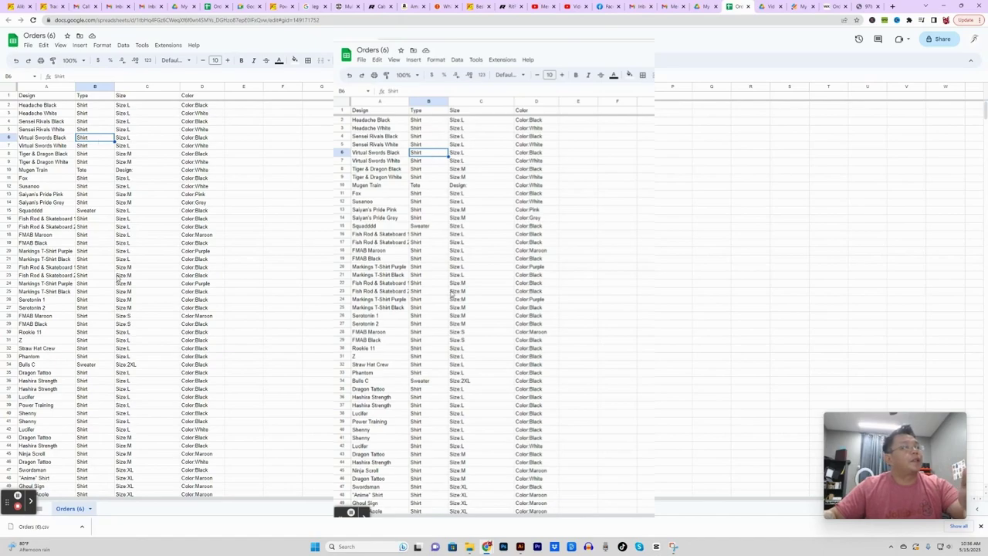
pyautogui.scroll(-10, 118, 274)
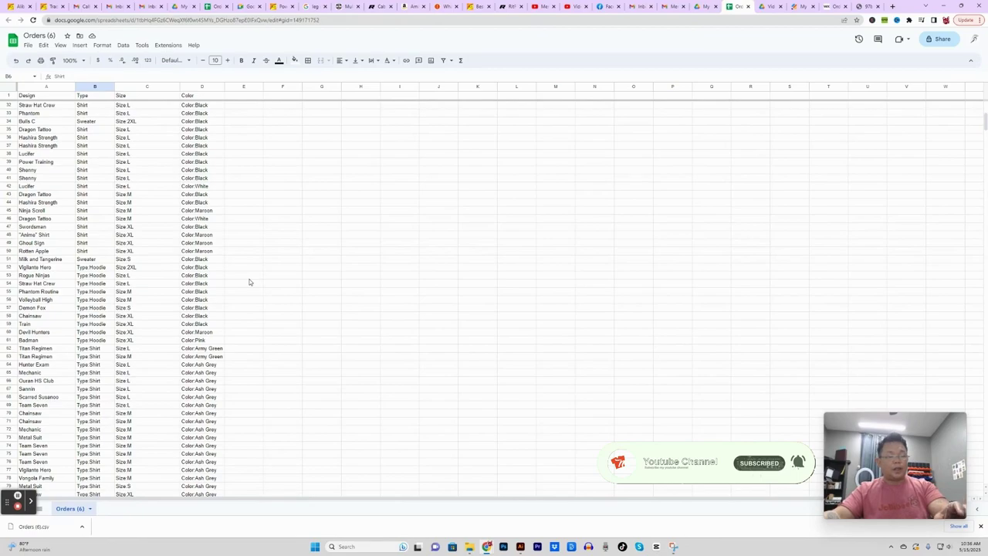
pyautogui.hotkey('ctrl', 'f')
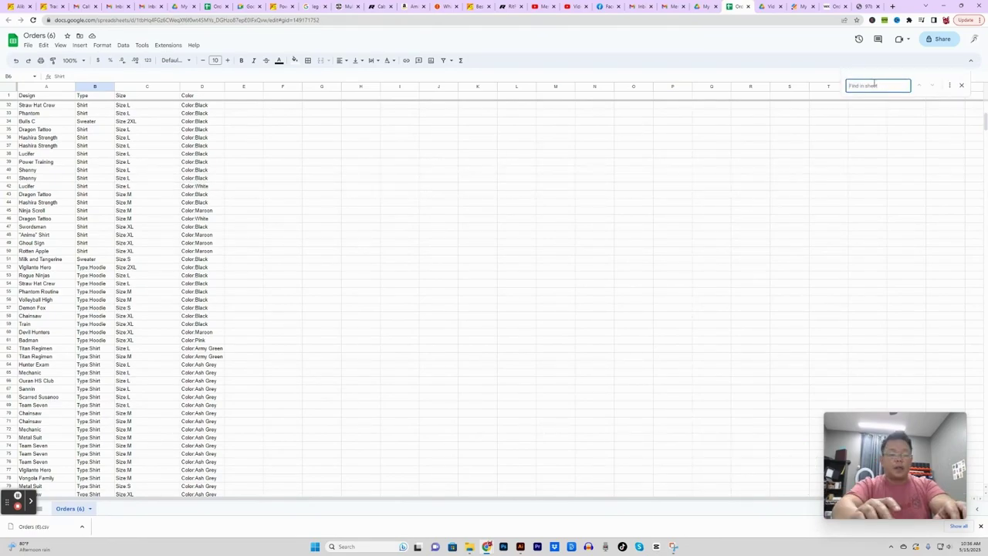
pyautogui.write('Type')
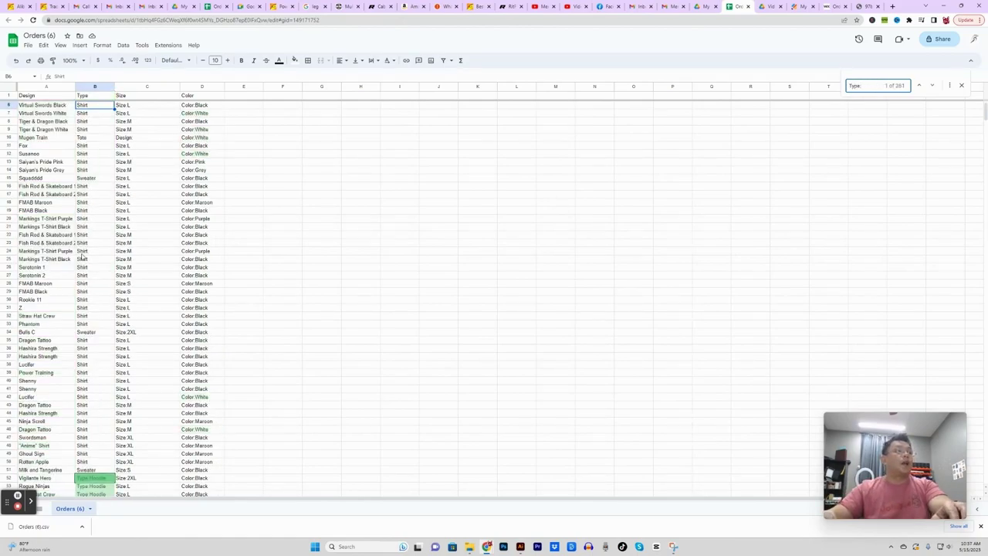
pyautogui.scroll(-15, 83, 257)
pyautogui.scroll(-6, 83, 257)
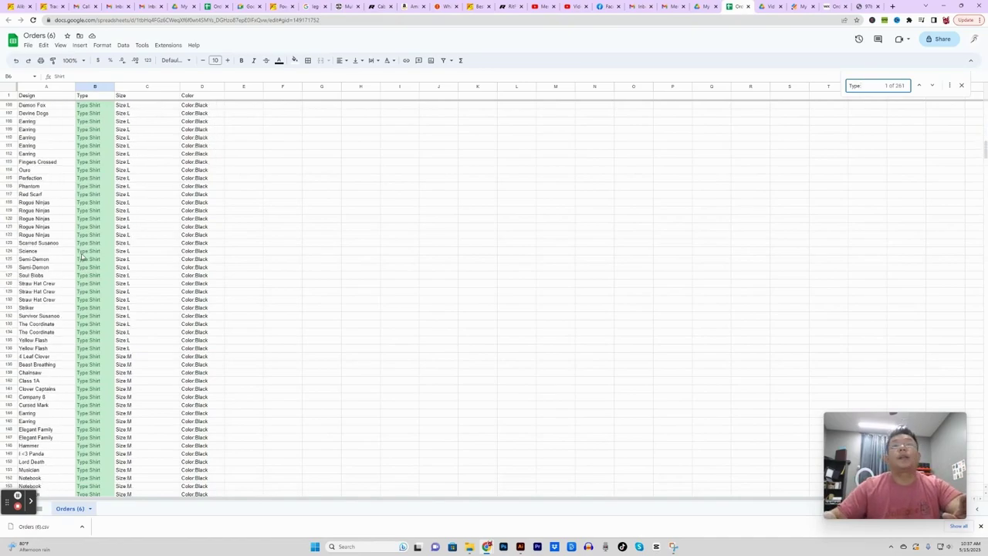
pyautogui.scroll(4, 83, 257)
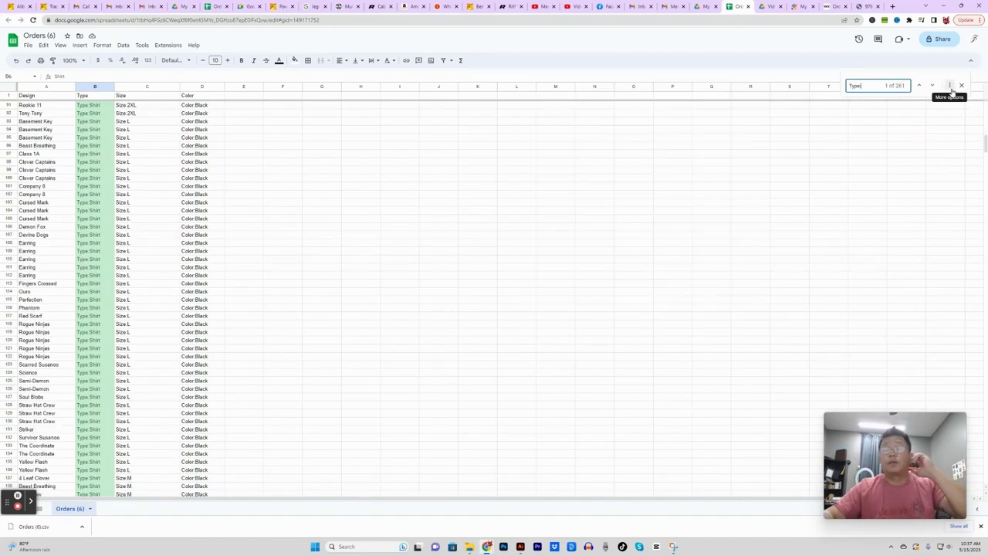
# Step: Replace every "Type:" with nothing across all sheets so only the product type remains in the Type column
pyautogui.click(950, 86)
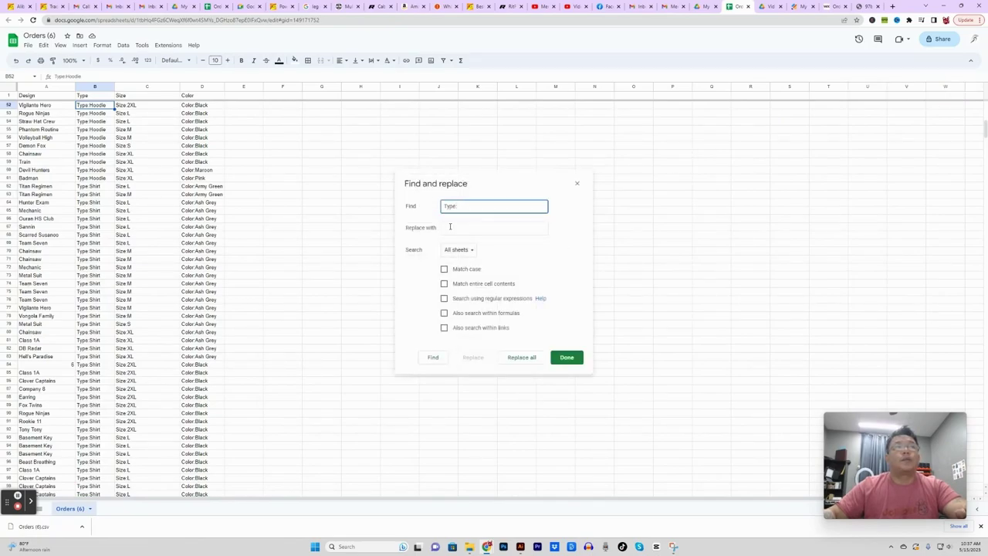
pyautogui.write(':')
pyautogui.click(450, 226)
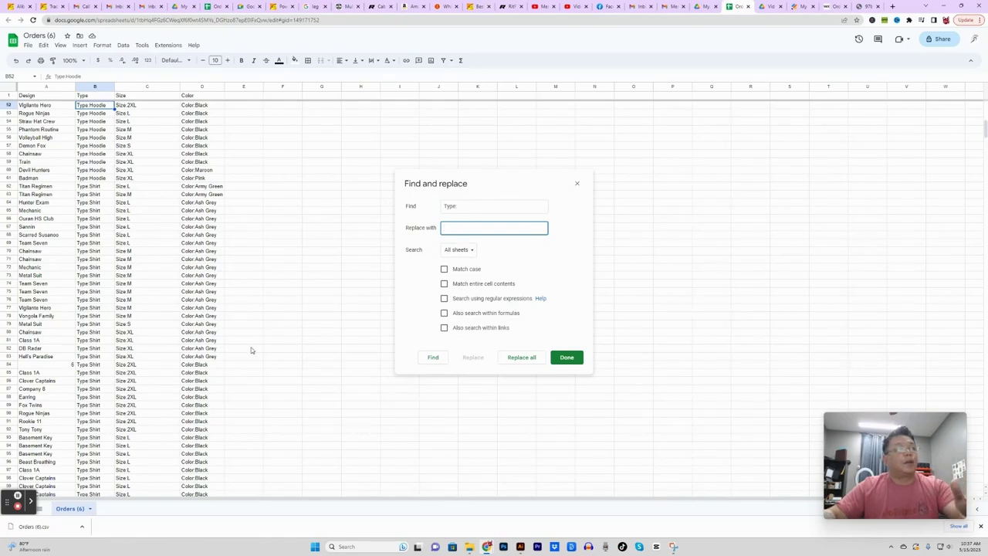
pyautogui.click(566, 358)
pyautogui.scroll(-4, 86, 364)
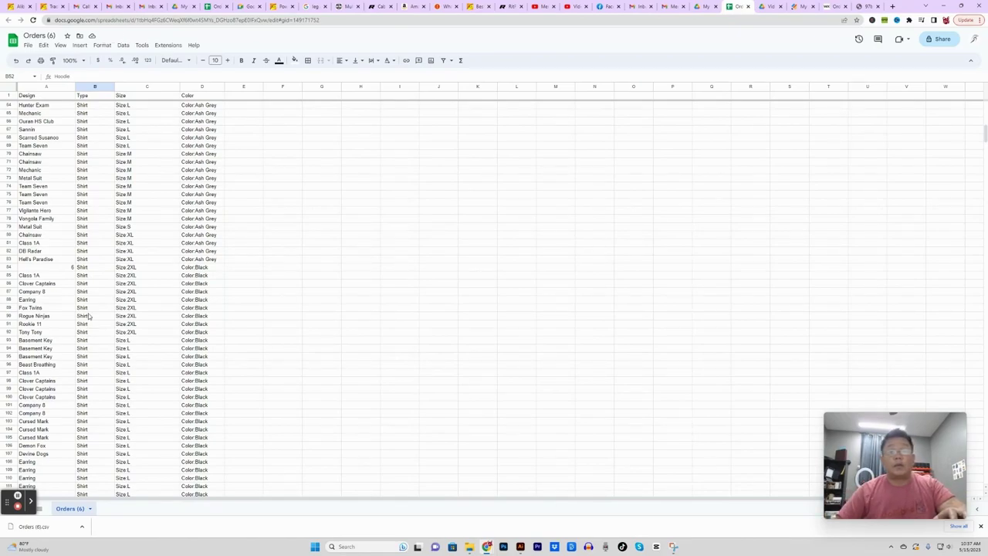
# Step: Undo and redo the removal of "Type:" to compare, and check the columns through to the last row
pyautogui.hotkey('ctrl', 'z')
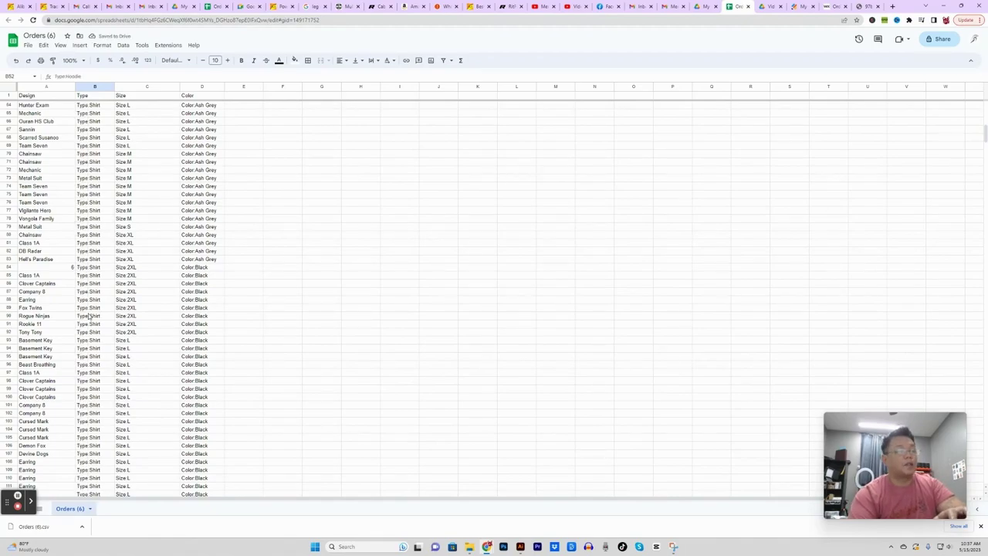
pyautogui.hotkey('ctrl', 'y')
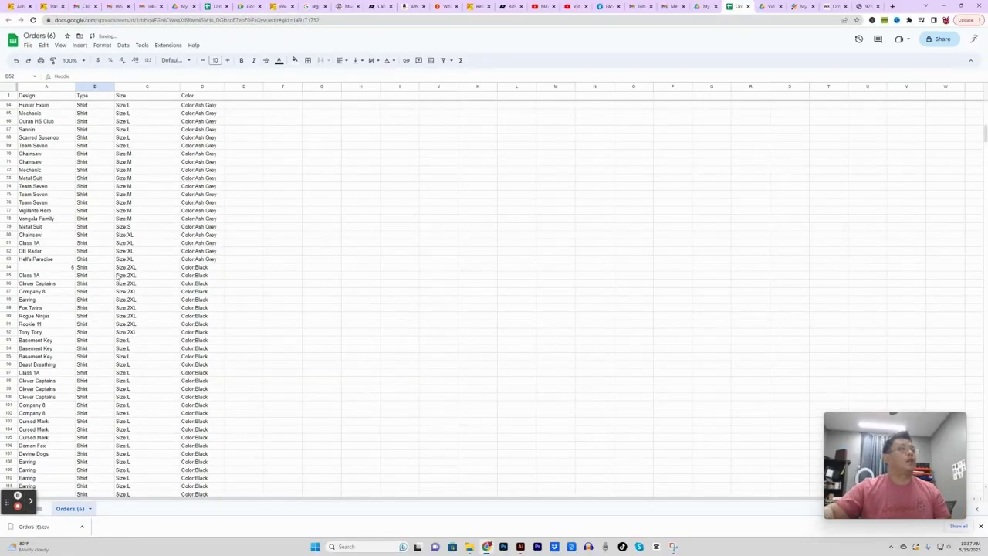
pyautogui.scroll(-20, 118, 276)
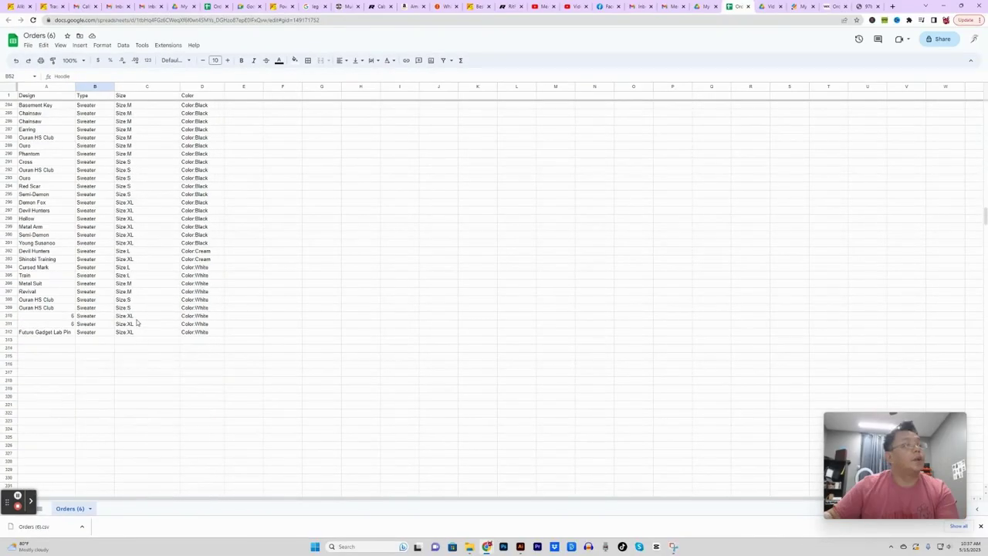
pyautogui.scroll(4, 176, 186)
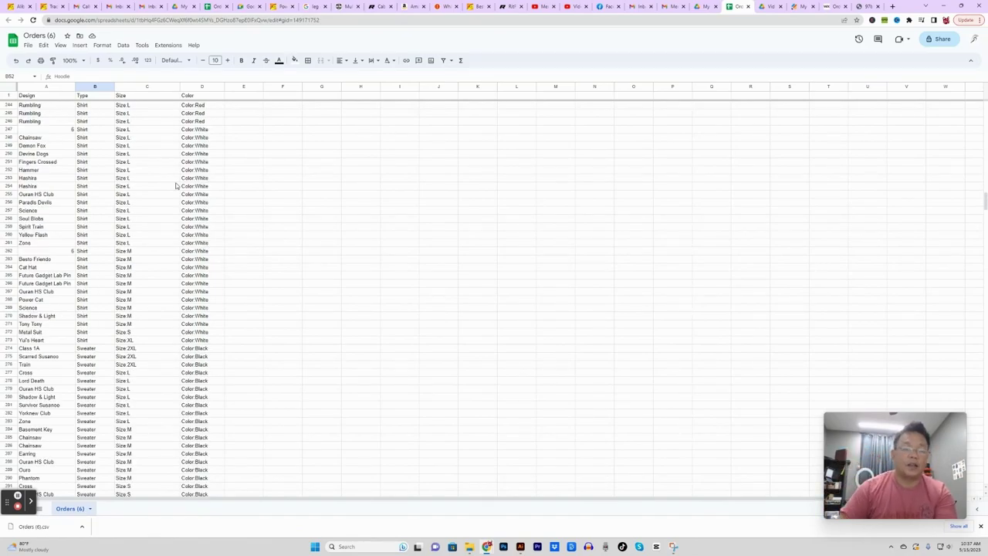
pyautogui.scroll(-4, 174, 163)
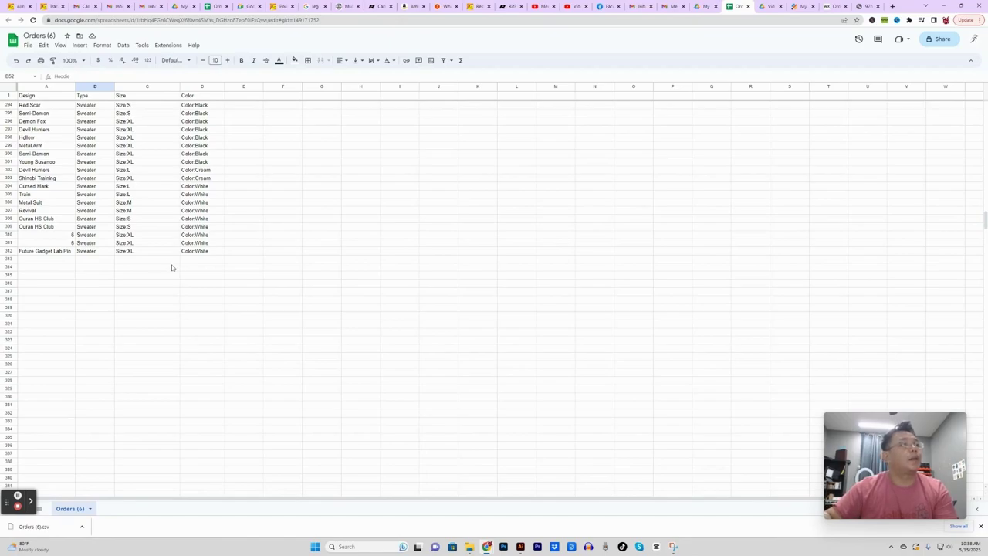
# Step: Insert a pivot table on a new sheet from the Orders (6) data range A1:D312
pyautogui.click(202, 251)
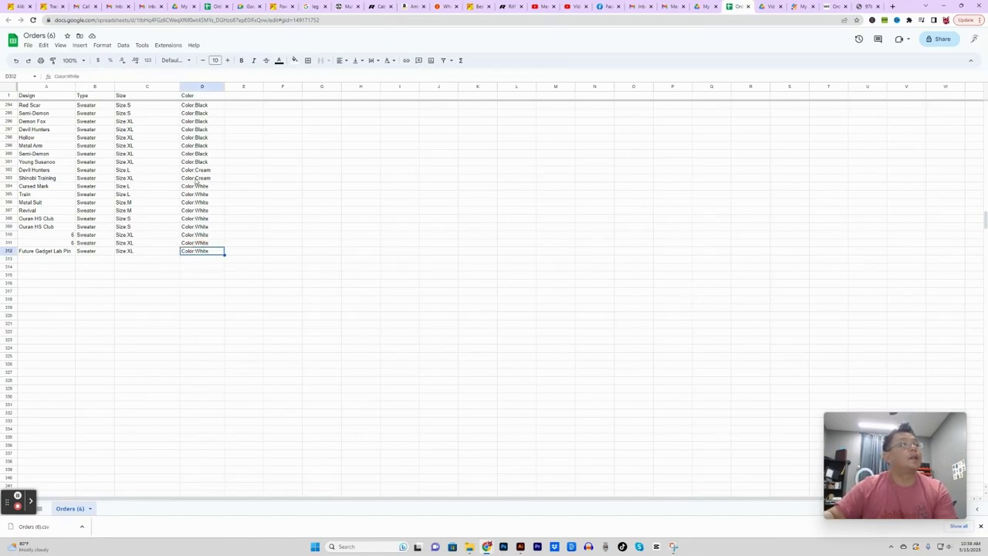
pyautogui.click(124, 46)
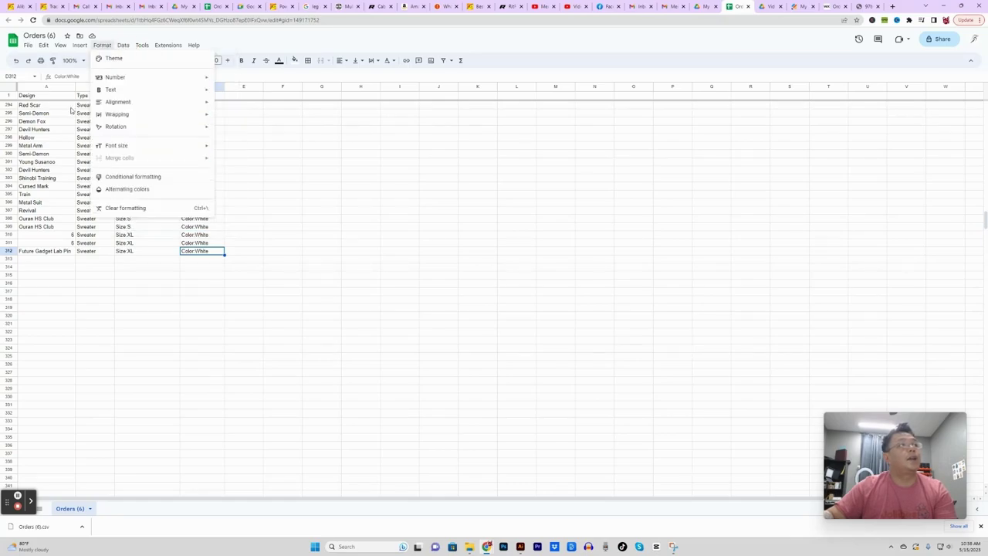
pyautogui.moveTo(80, 46)
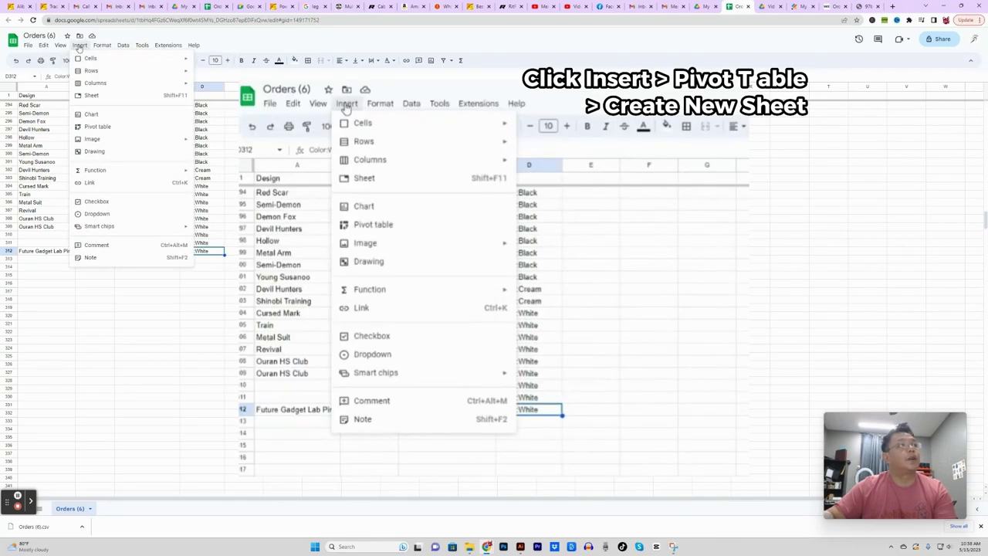
pyautogui.click(110, 128)
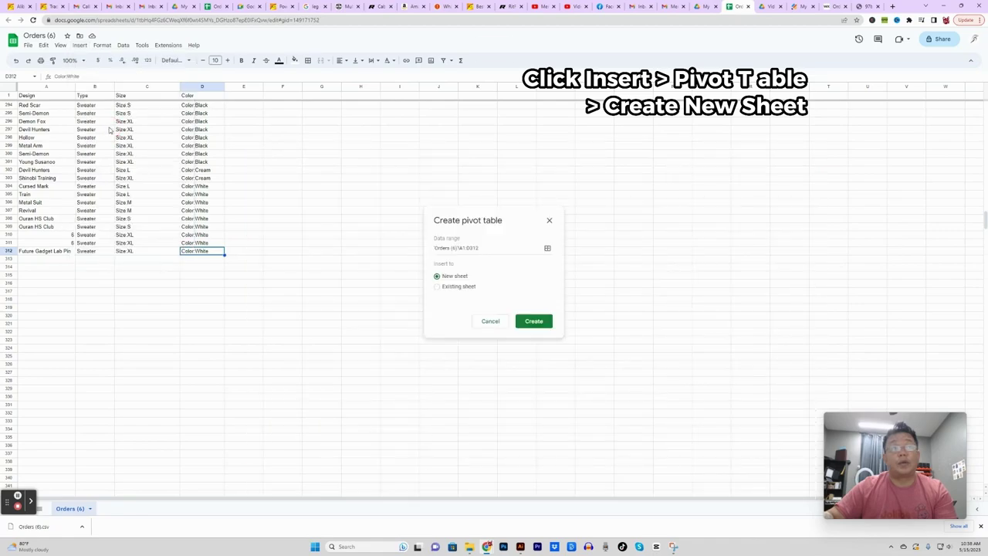
pyautogui.click(532, 322)
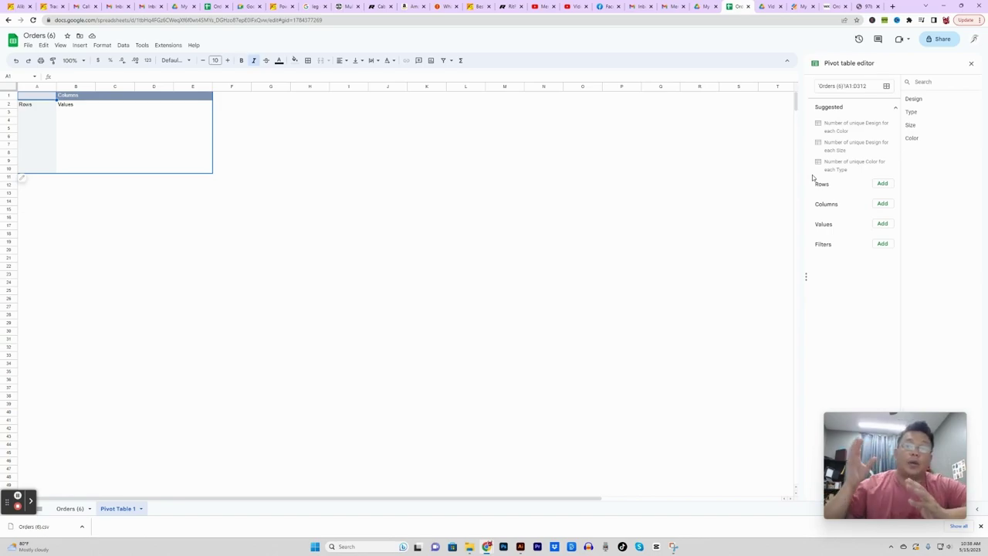
# Step: Add Design, Type and Color as the pivot table's rows, in that order, with totals turned off for each
pyautogui.click(883, 185)
pyautogui.click(890, 211)
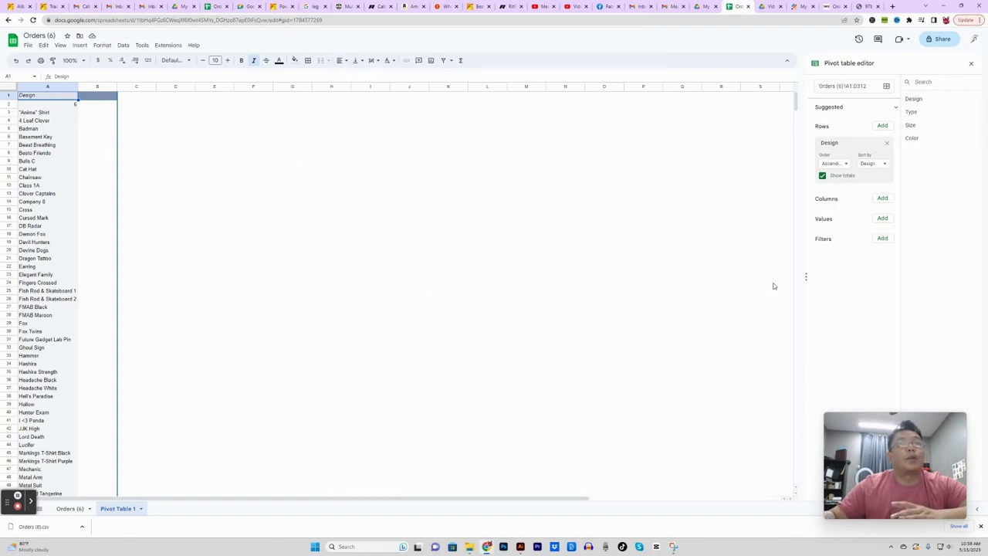
pyautogui.click(823, 176)
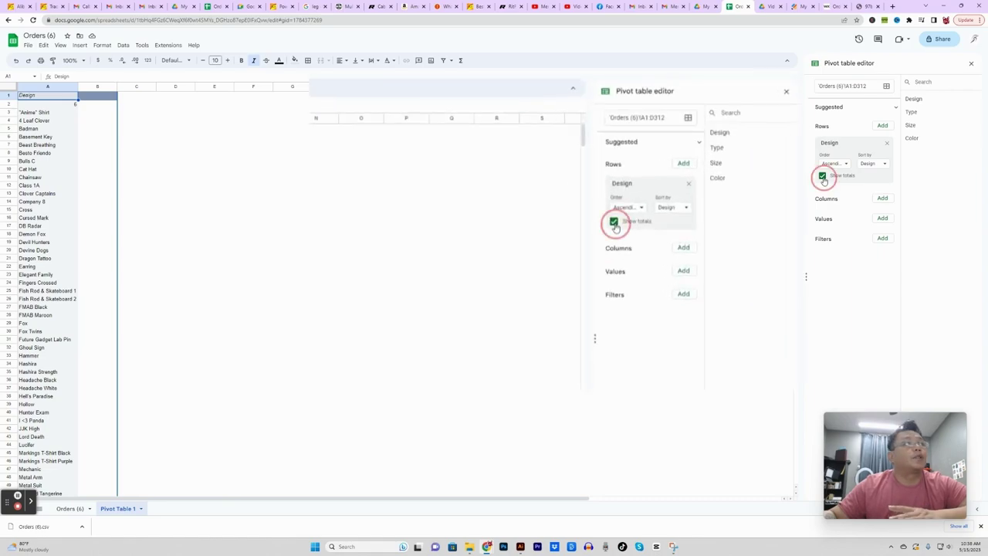
pyautogui.click(888, 129)
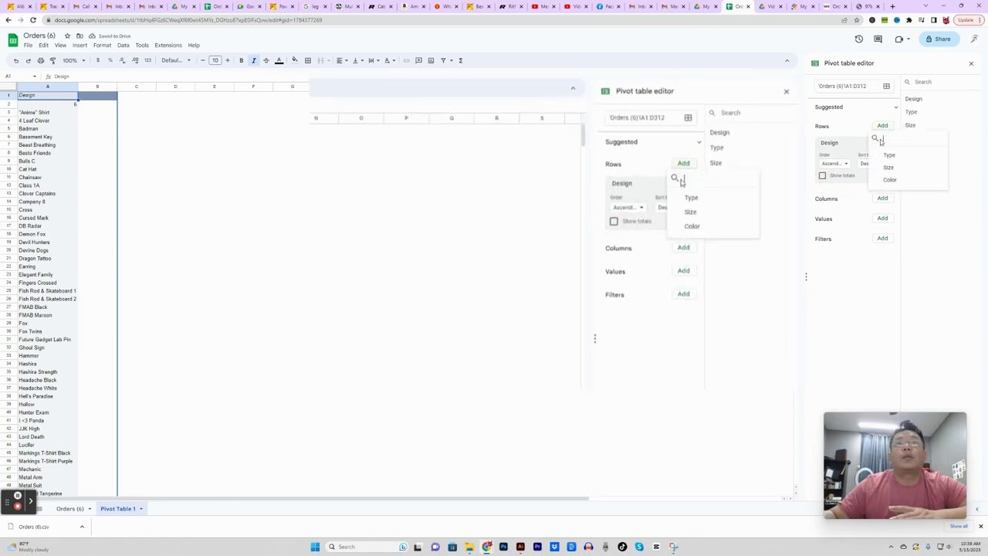
pyautogui.click(891, 157)
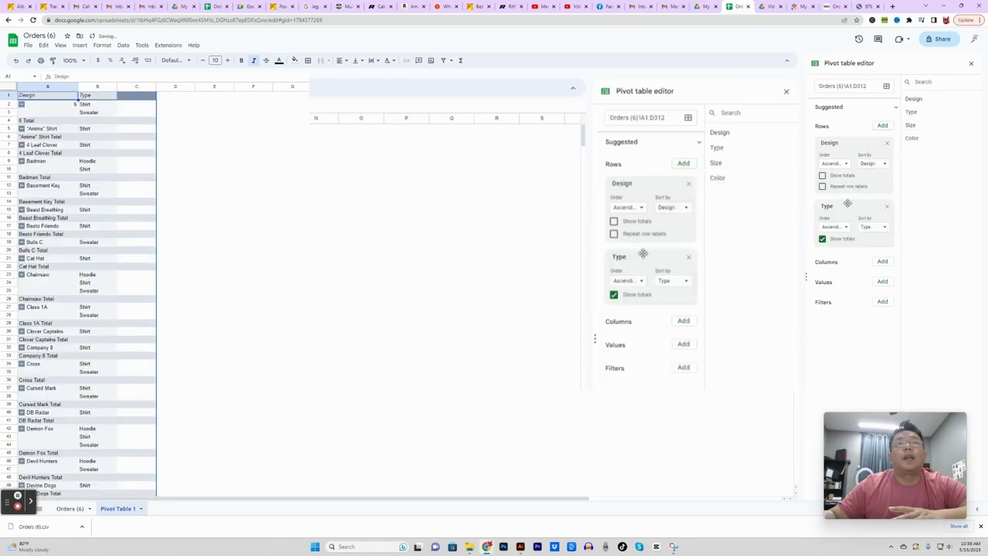
pyautogui.click(821, 239)
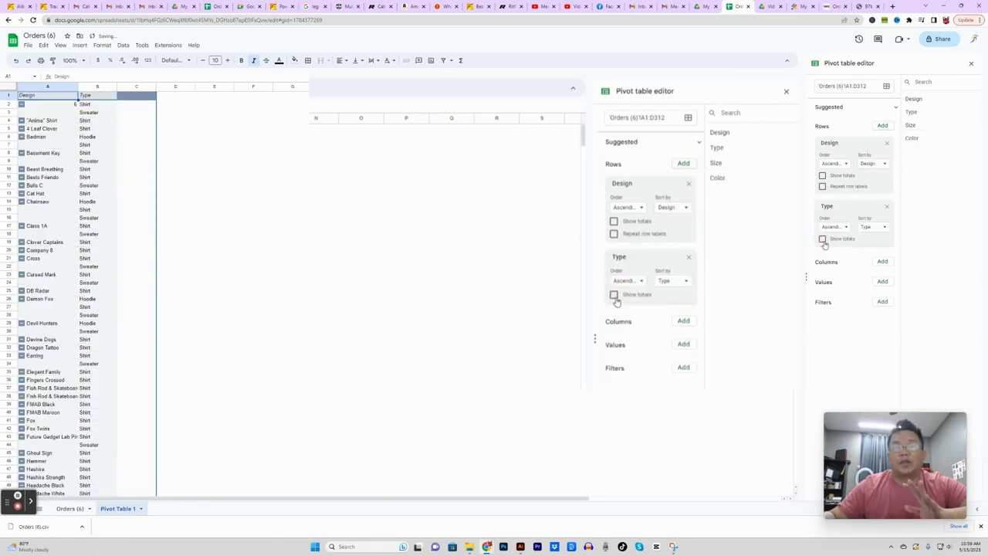
pyautogui.click(882, 125)
pyautogui.click(890, 166)
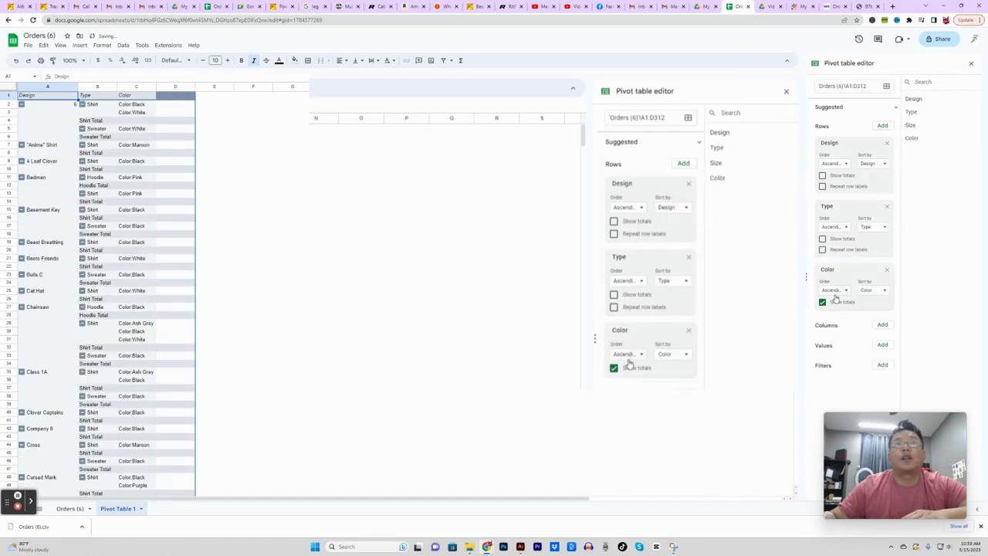
pyautogui.click(822, 303)
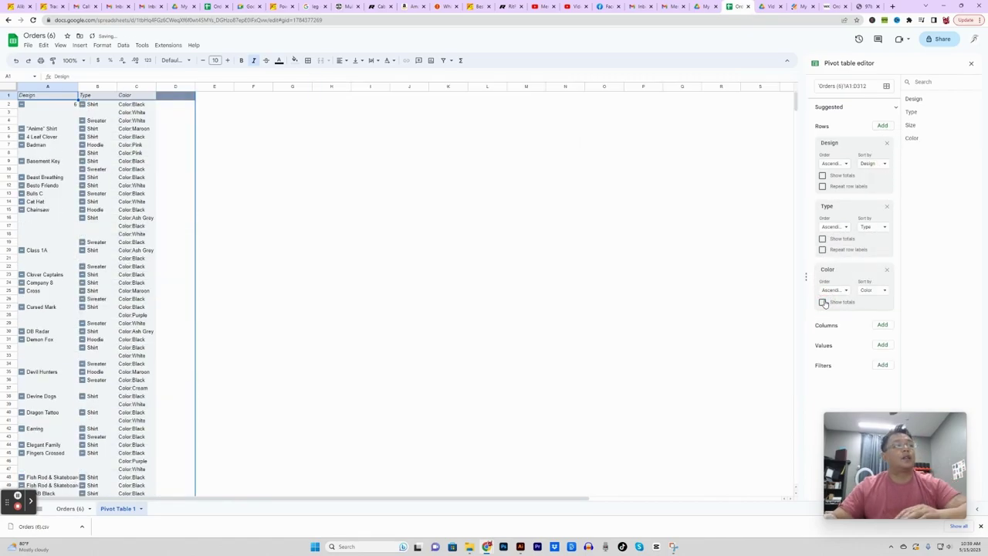
pyautogui.click(66, 108)
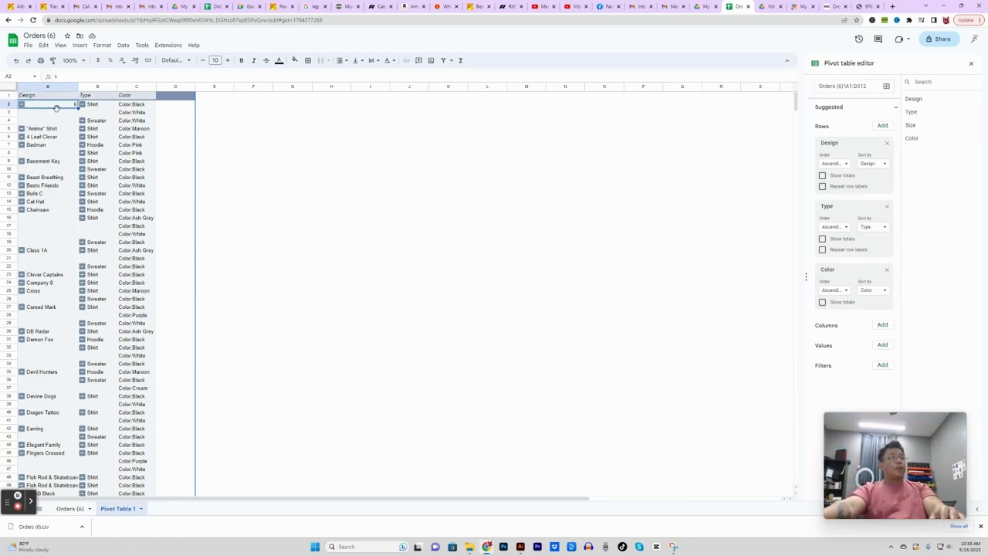
pyautogui.click(96, 104)
pyautogui.moveTo(137, 104); pyautogui.dragTo(142, 114)
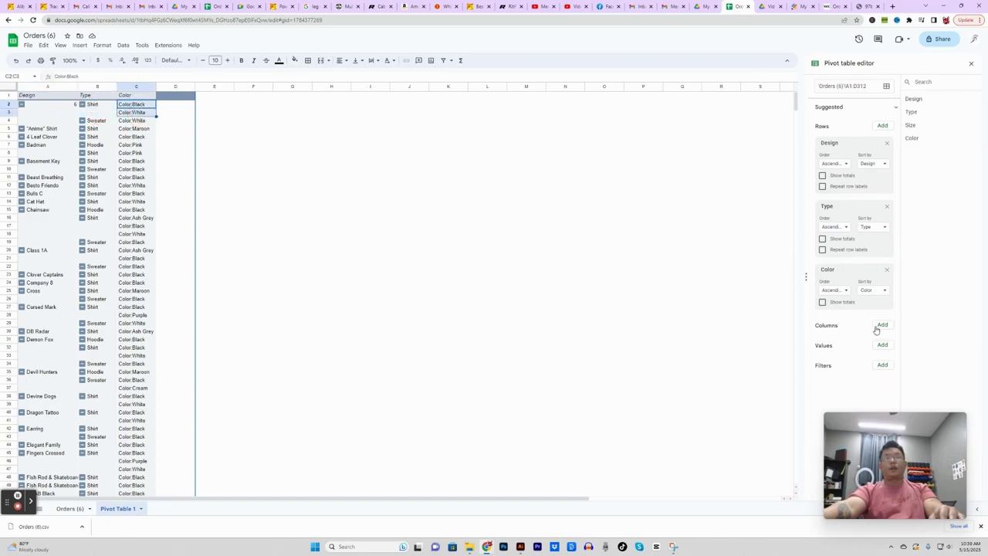
# Step: Add Size as the pivot table's columns and also as its values, counting the orders per size
pyautogui.click(882, 325)
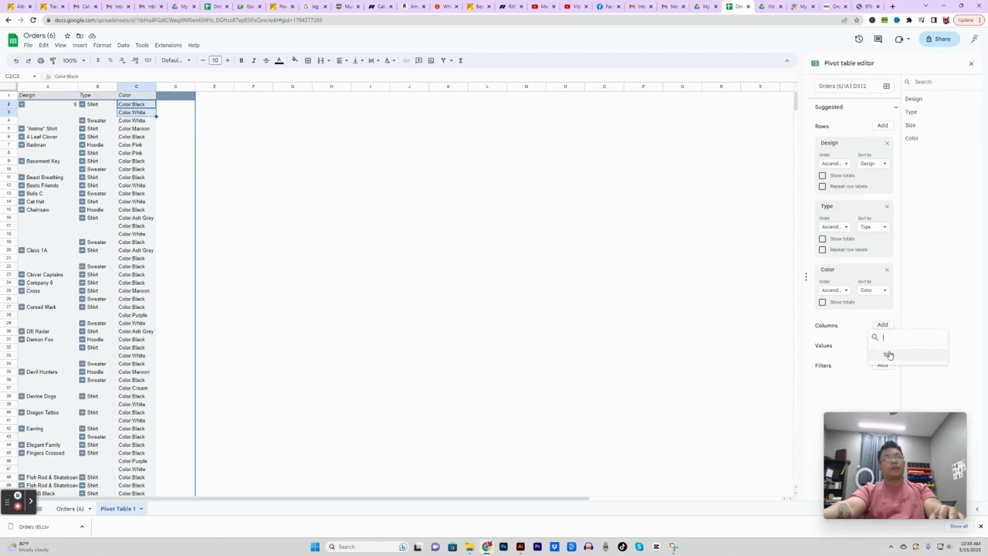
pyautogui.click(887, 355)
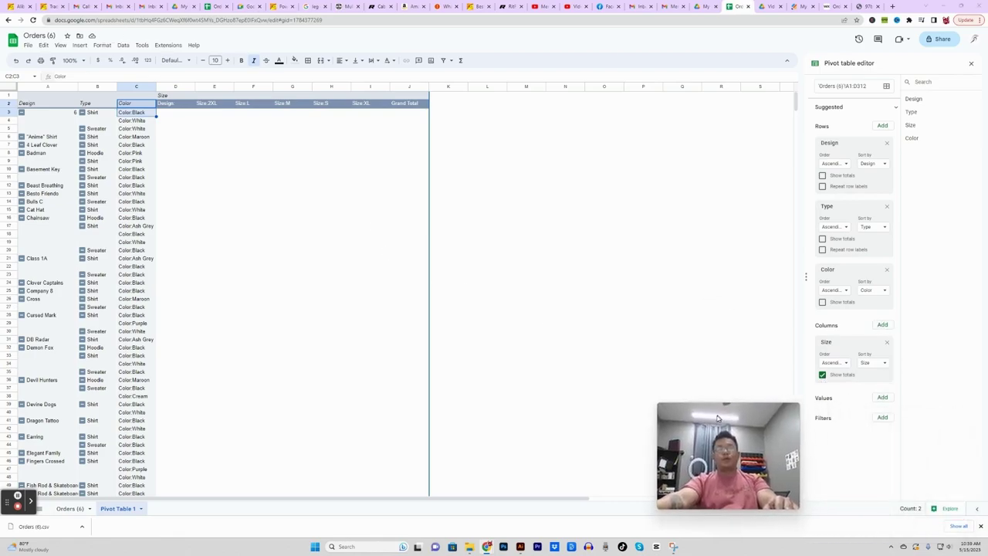
pyautogui.click(882, 398)
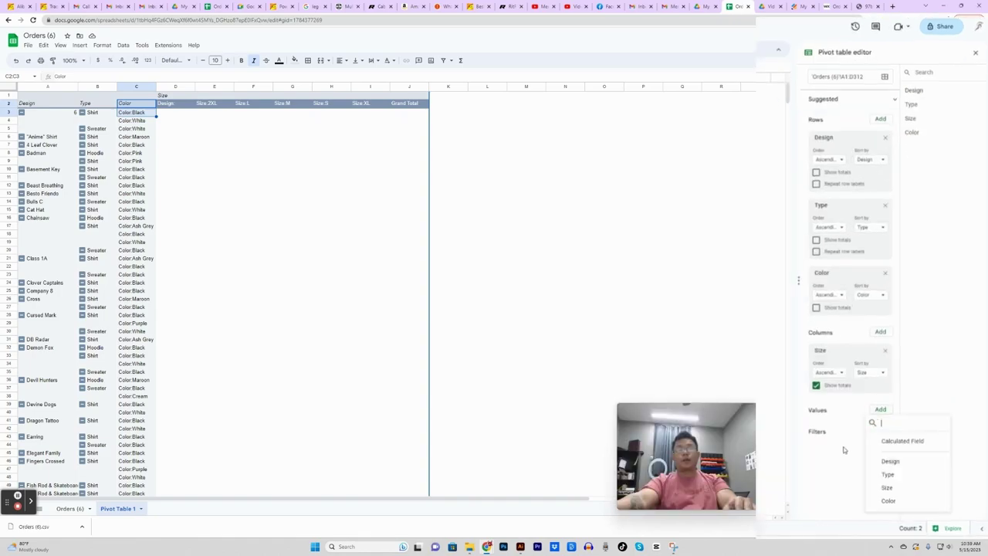
pyautogui.click(884, 472)
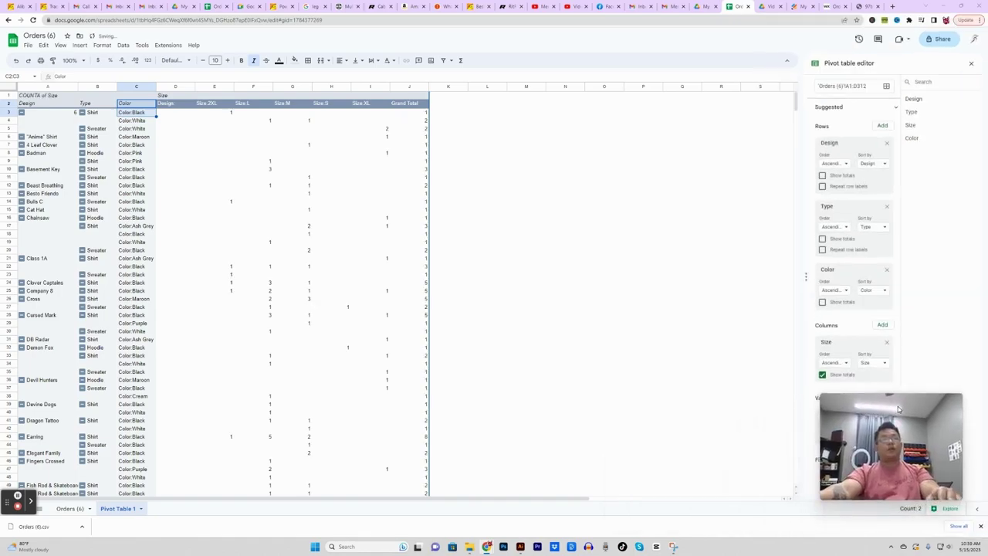
# Step: Check the first design's type, color and size counts in the pivot table
pyautogui.click(175, 120)
pyautogui.click(63, 113)
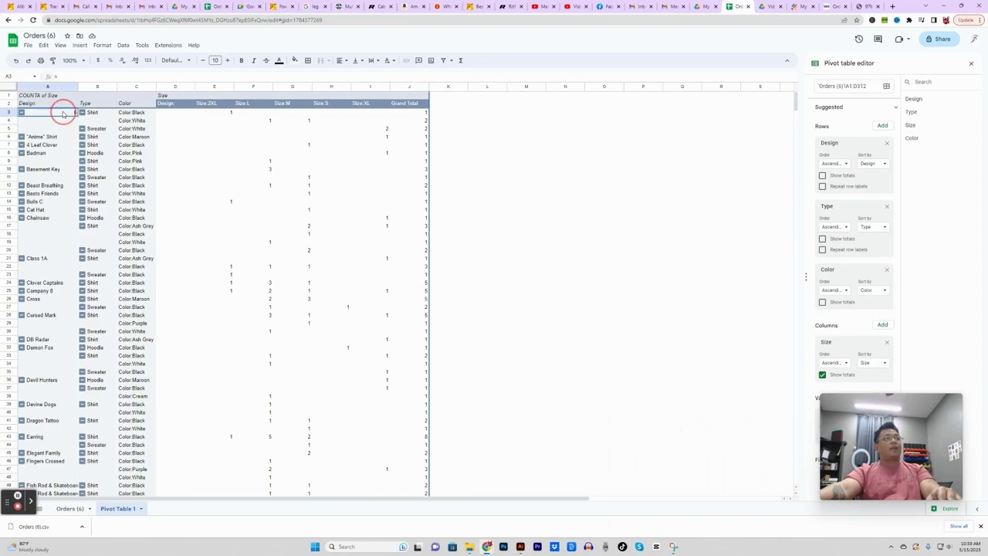
pyautogui.click(112, 115)
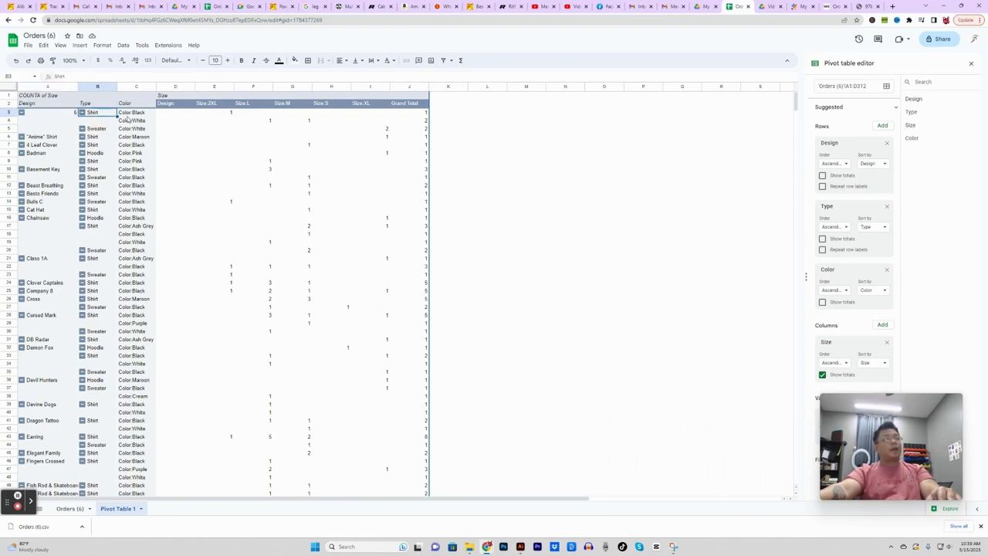
pyautogui.click(132, 121)
pyautogui.click(175, 113)
pyautogui.click(214, 112)
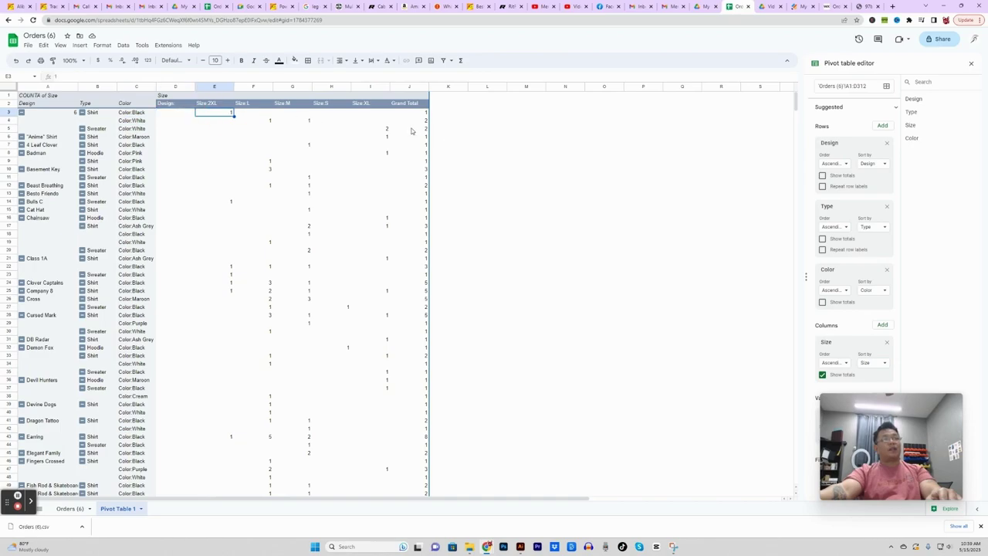
# Step: Sum the pivot table's Grand Total column, J3:J187, in cell J188 below its last row
pyautogui.scroll(-20, 415, 224)
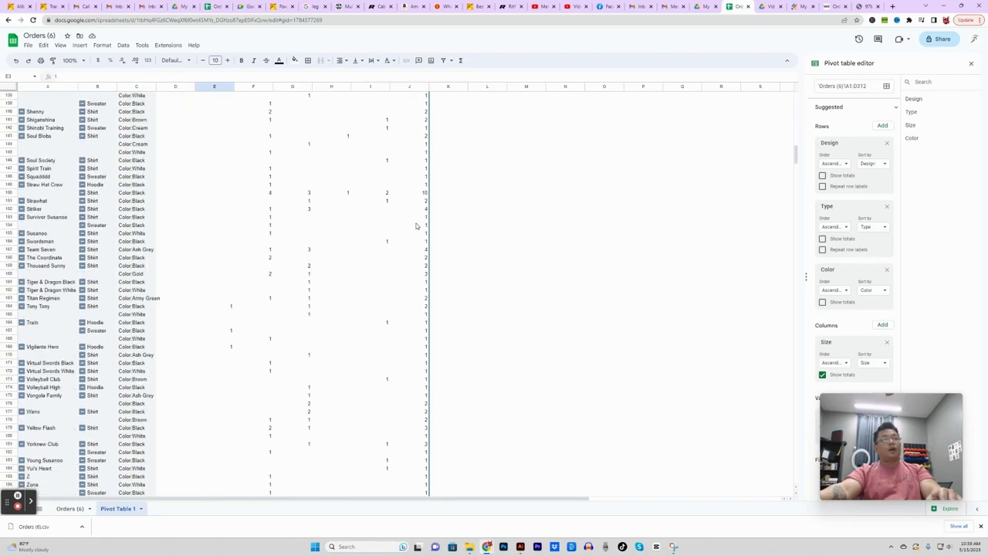
pyautogui.scroll(-10, 415, 225)
pyautogui.click(417, 235)
pyautogui.click(419, 240)
pyautogui.click(418, 234)
pyautogui.click(80, 44)
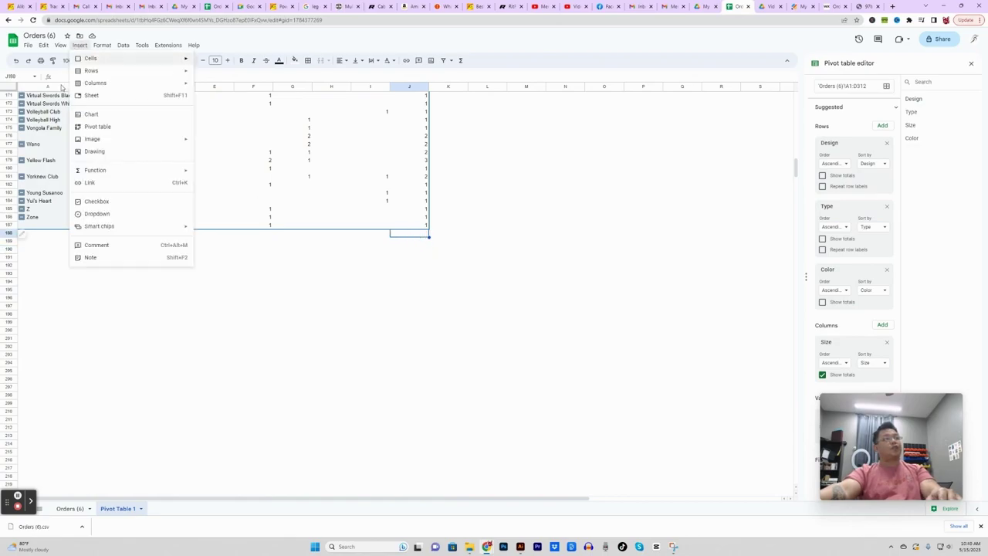
pyautogui.click(203, 171)
pyautogui.moveTo(409, 225); pyautogui.dragTo(408, 113)
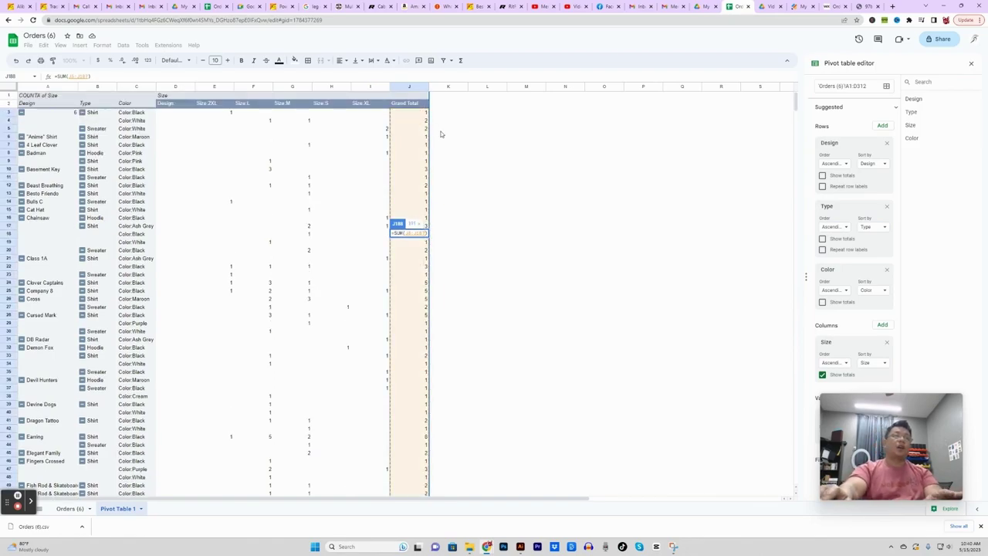
pyautogui.press('Return')
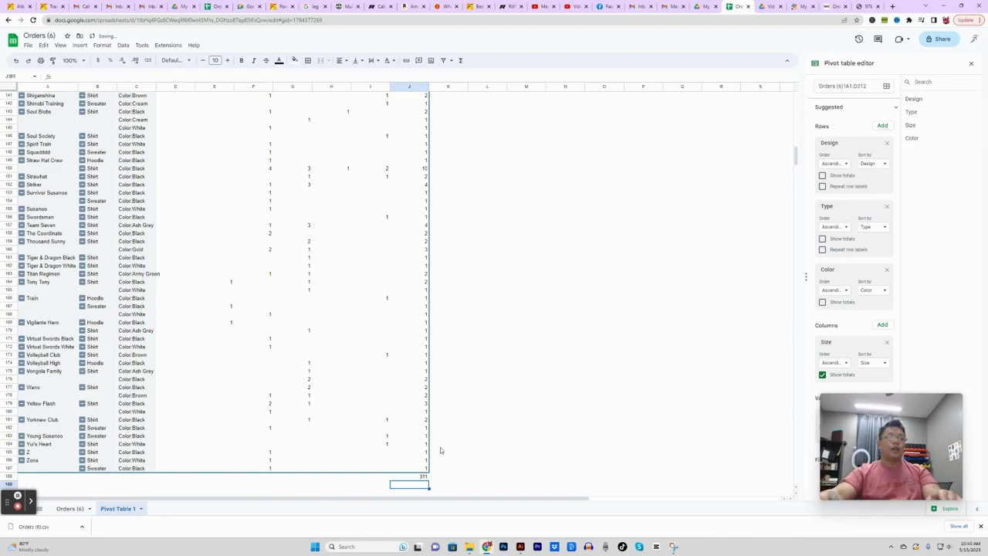
pyautogui.scroll(-1, 403, 460)
pyautogui.click(419, 438)
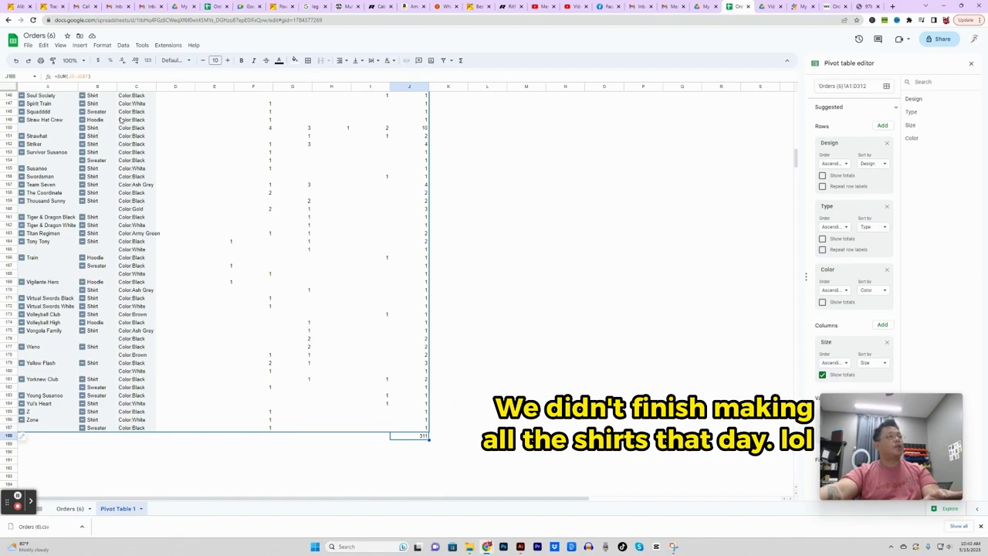
# Step: Merge cells A188:I188 beside the grand total sum and label the merged cell TOTAL
pyautogui.click(370, 437)
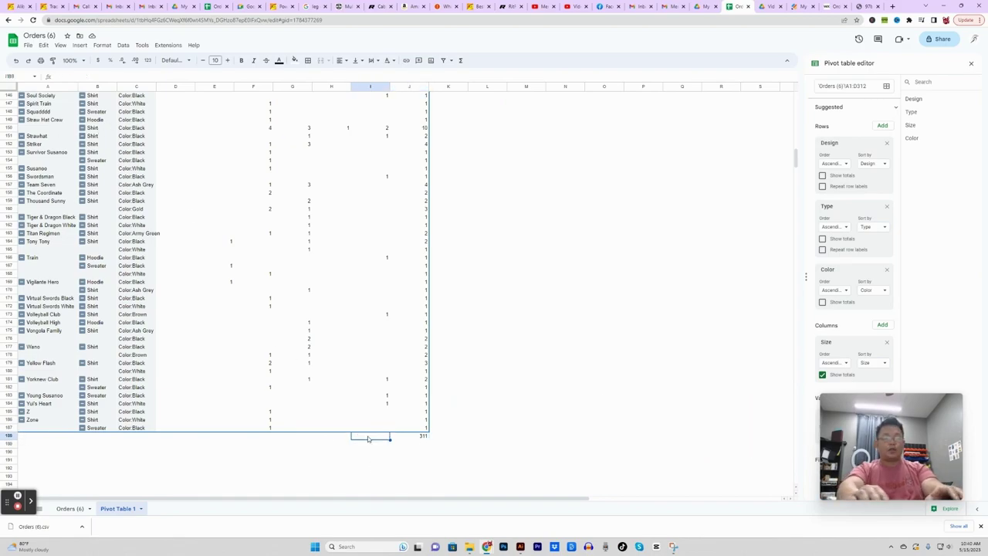
pyautogui.moveTo(368, 439); pyautogui.dragTo(31, 437)
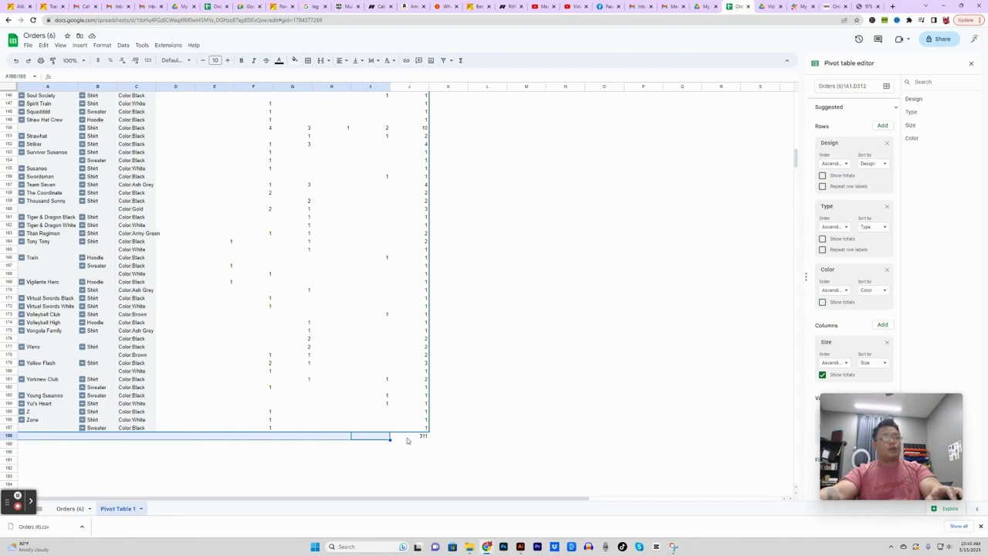
pyautogui.click(321, 61)
pyautogui.write('TOTAL')
pyautogui.press('Tab')
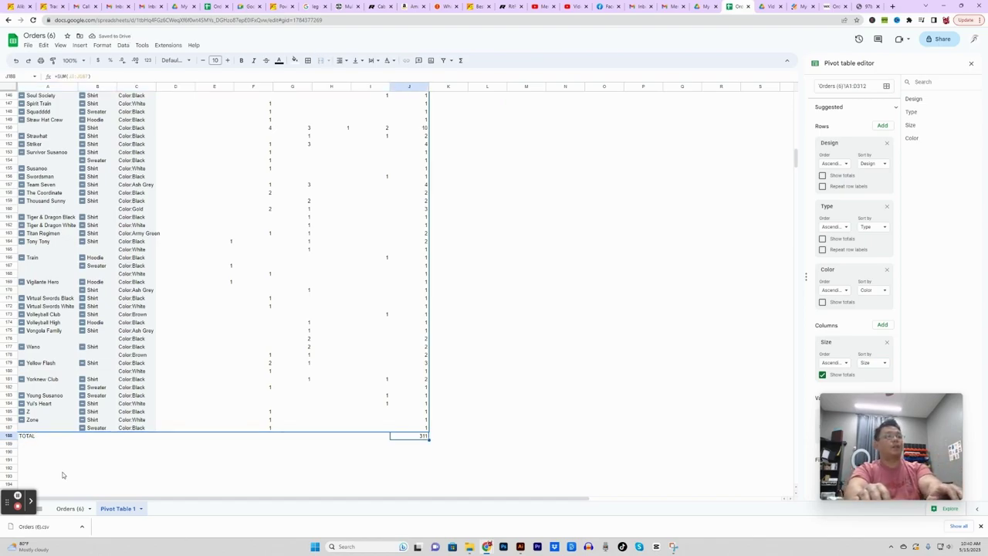
# Step: Apply borders to all cells of the range A3:J188, including the TOTAL row, and check them down the sheet
pyautogui.hotkey('ctrl', 'a')
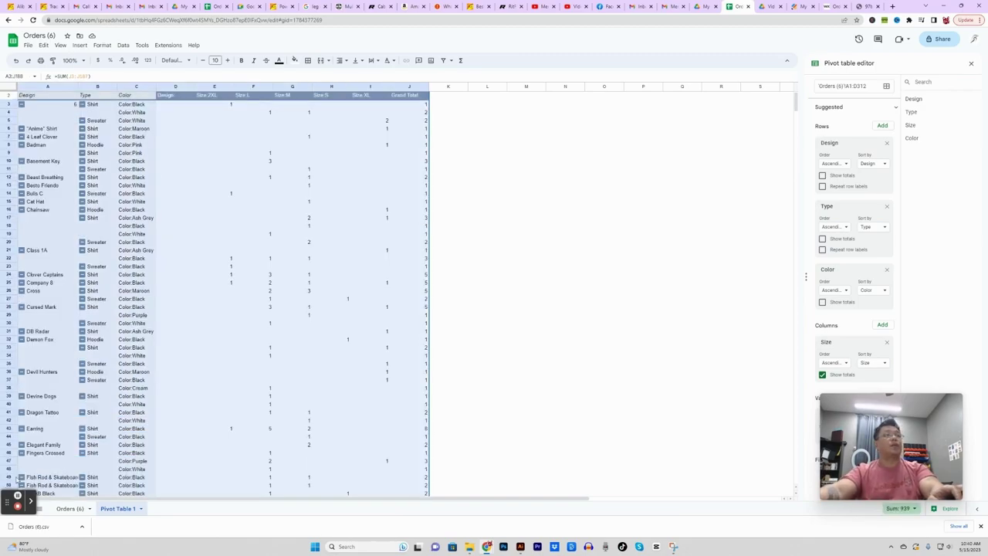
pyautogui.click(308, 60)
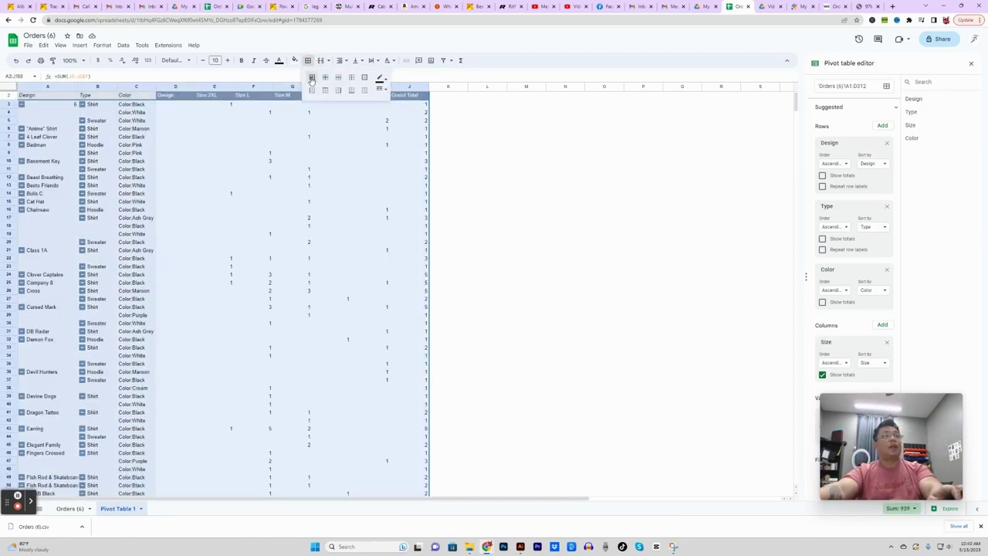
pyautogui.click(311, 78)
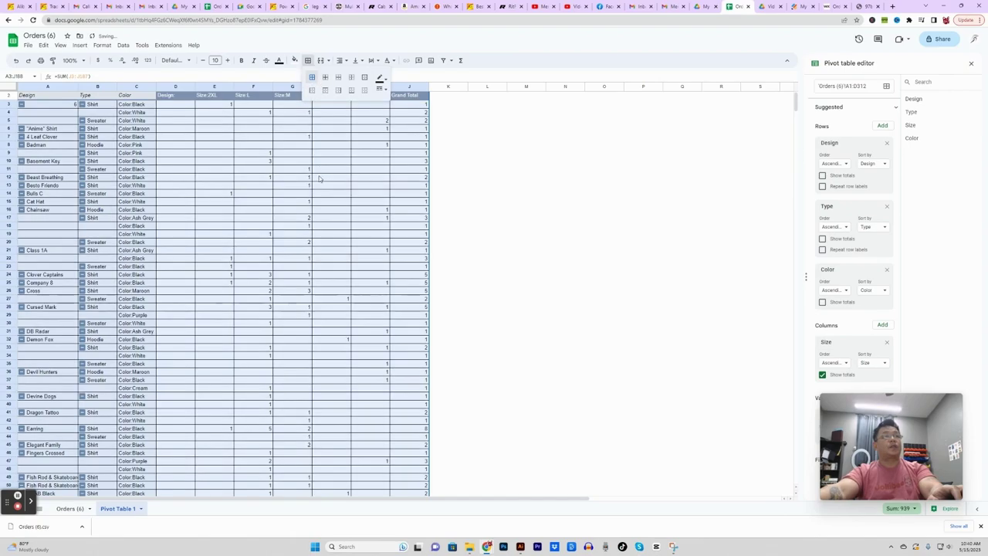
pyautogui.scroll(-15, 258, 218)
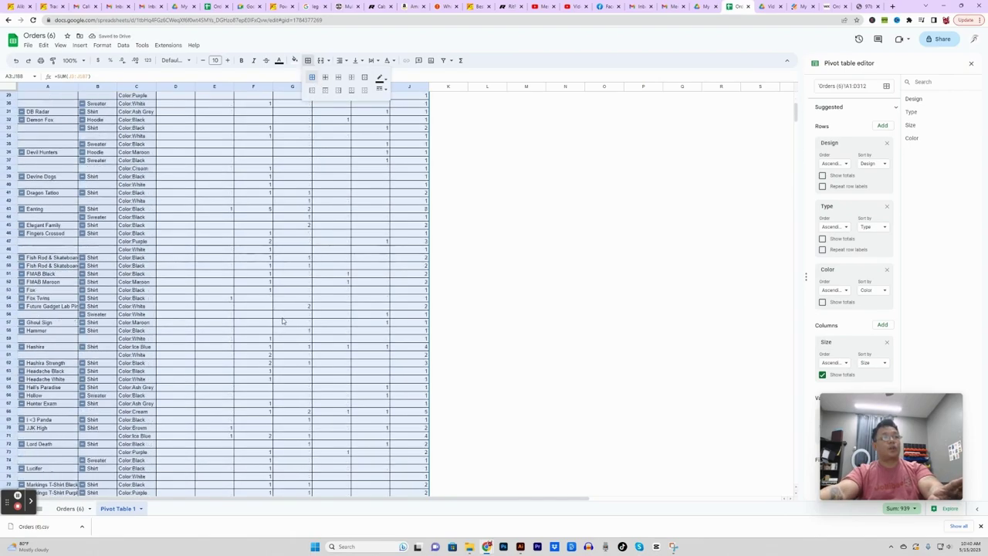
pyautogui.scroll(-4, 299, 330)
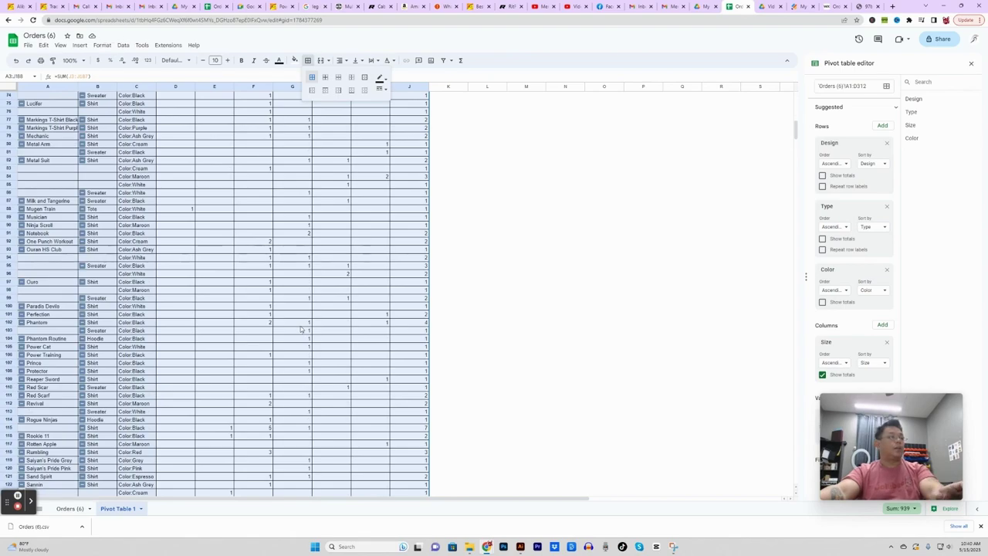
pyautogui.click(301, 328)
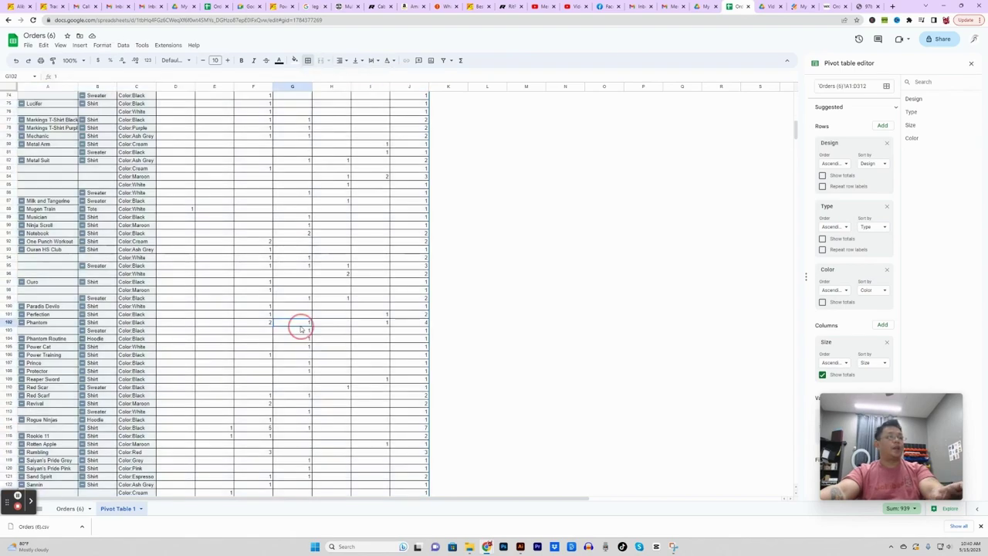
pyautogui.scroll(-15, 247, 326)
pyautogui.scroll(-5, 243, 326)
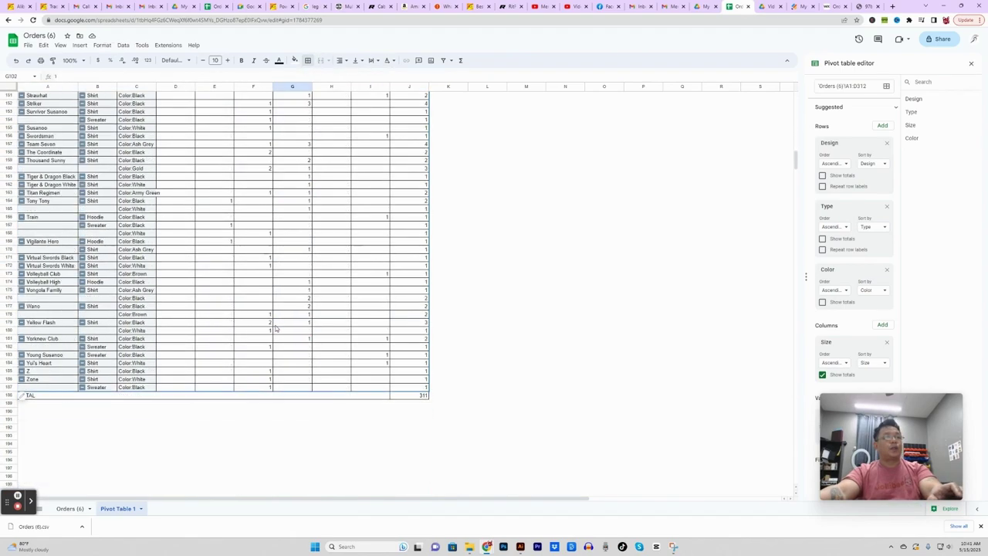
# Step: Select the whole table A1:J188 and reset its fill color
pyautogui.click(146, 355)
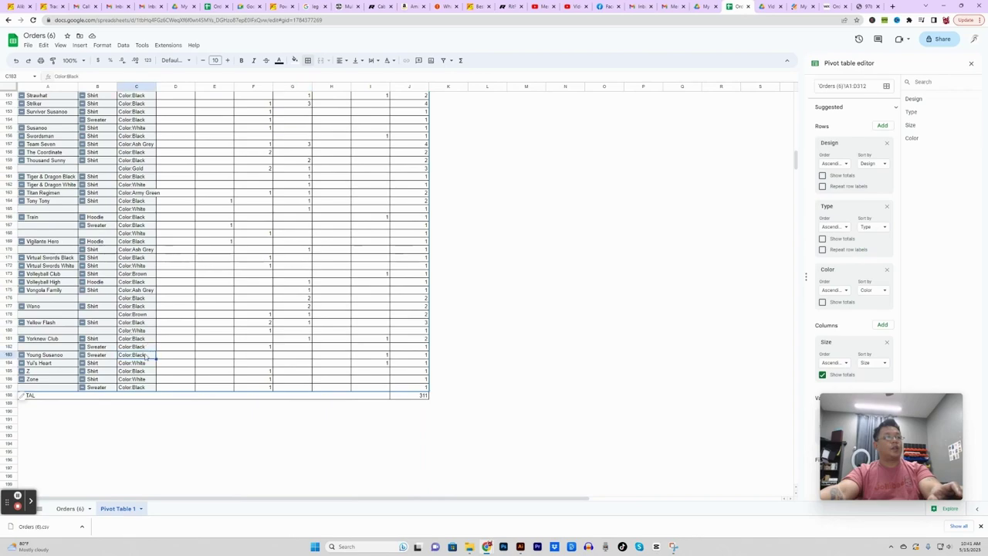
pyautogui.click(99, 330)
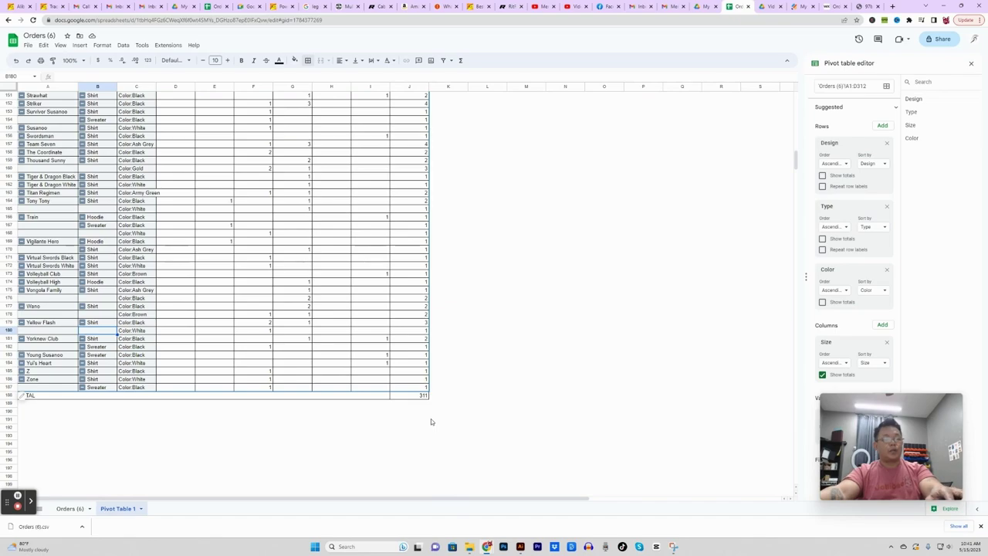
pyautogui.hotkey('ctrl', 'a')
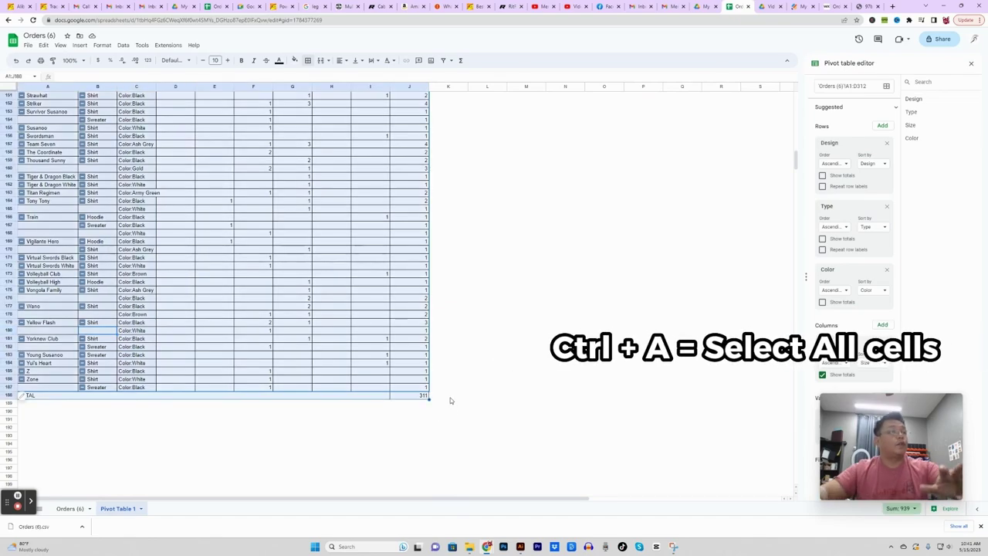
pyautogui.click(294, 60)
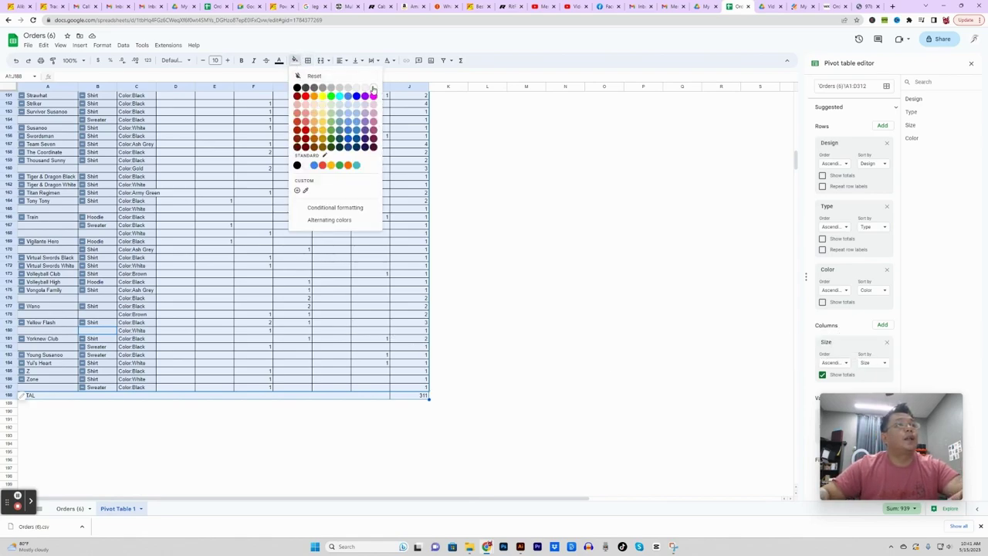
pyautogui.click(298, 75)
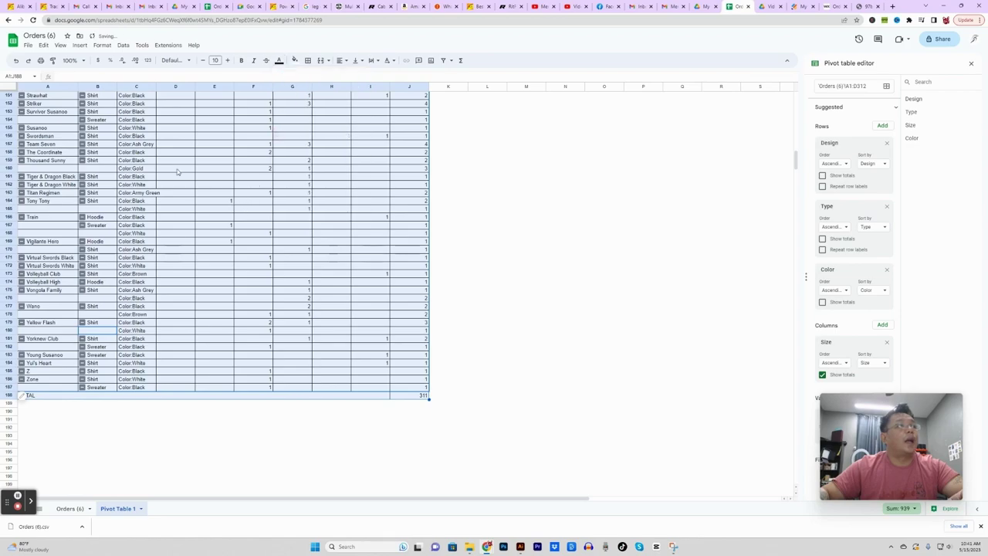
pyautogui.click(222, 200)
# Step: Widen column C slightly so that its longest entry, Color:Army Green, fits inside the cell
pyautogui.scroll(20, 221, 200)
pyautogui.scroll(-5, 221, 202)
pyautogui.scroll(5, 221, 203)
pyautogui.scroll(-18, 223, 203)
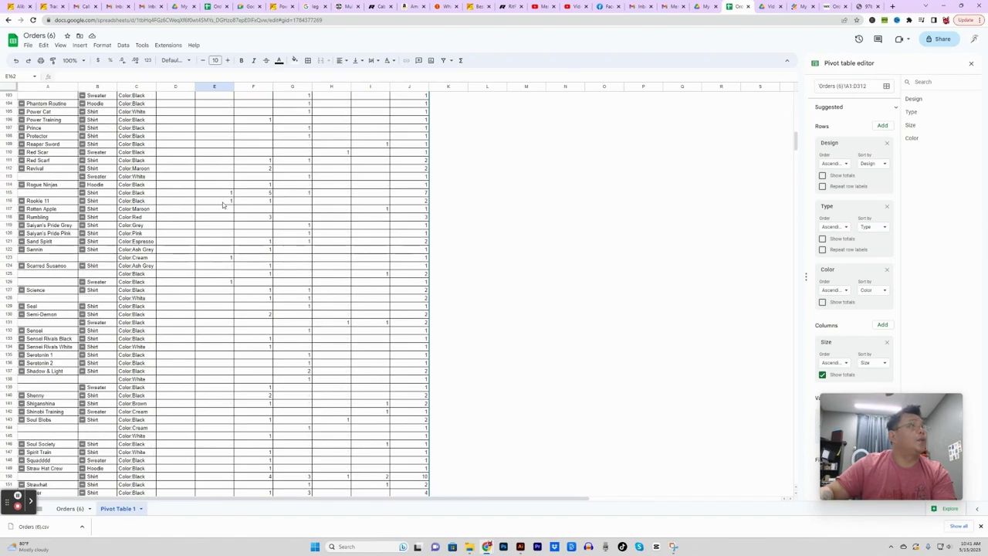
pyautogui.scroll(-5, 108, 359)
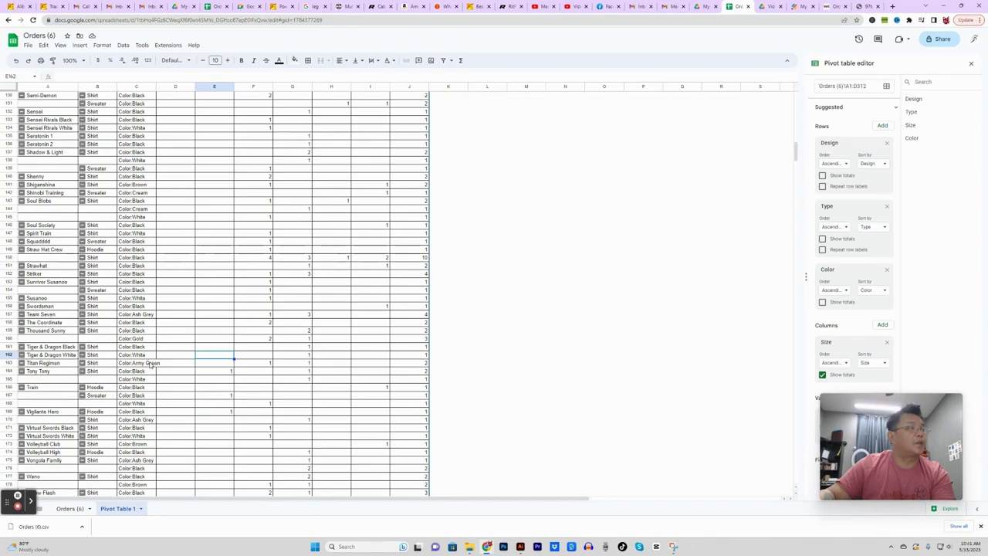
pyautogui.click(152, 364)
pyautogui.click(159, 370)
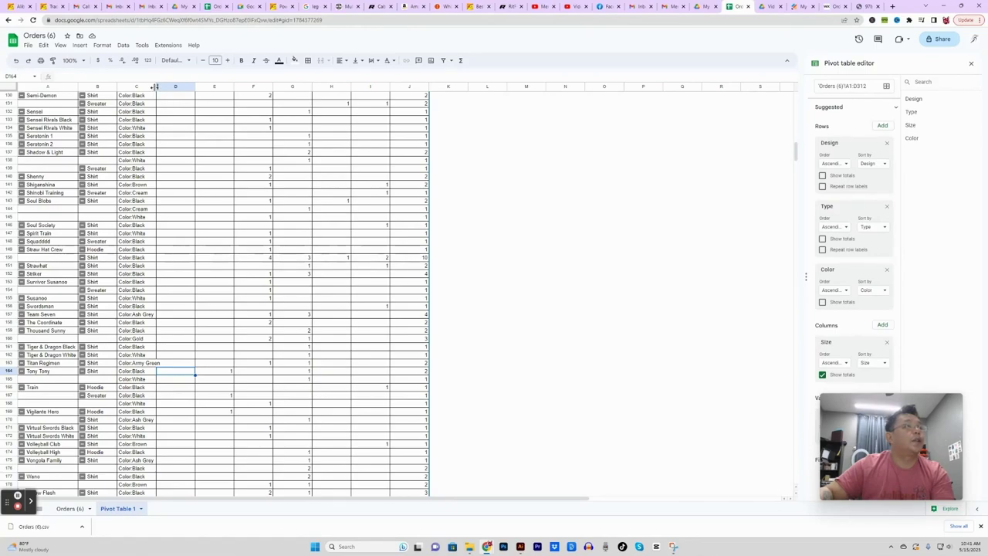
pyautogui.moveTo(156, 87); pyautogui.dragTo(161, 87)
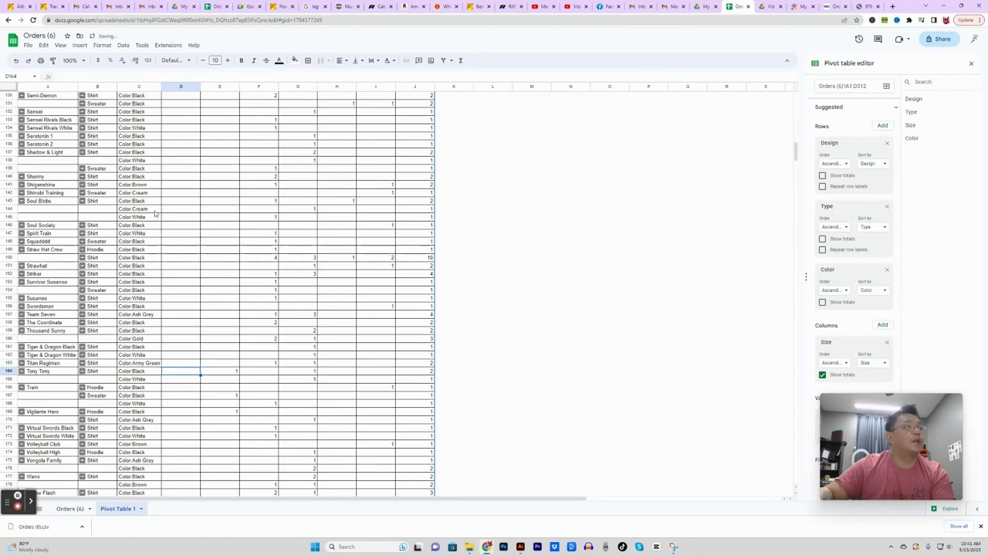
pyautogui.click(158, 364)
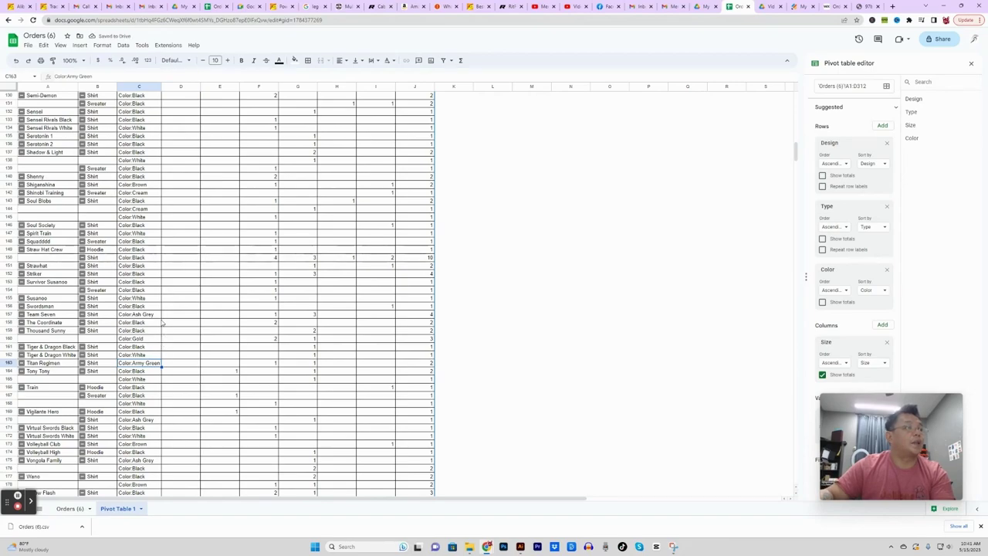
# Step: Open the print settings for the current sheet and review the preview pages through to the TOTAL row
pyautogui.scroll(-1, 146, 401)
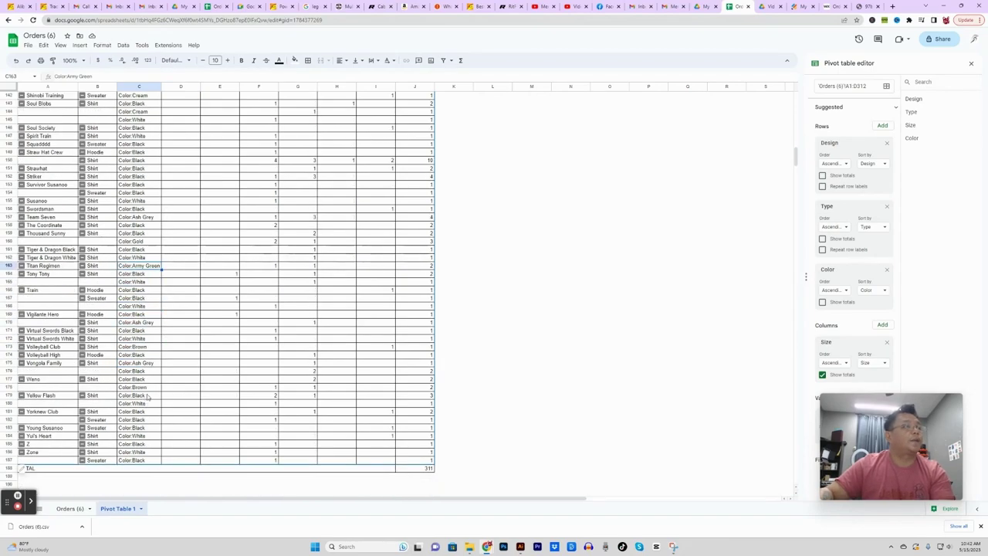
pyautogui.hotkey('ctrl', 'p')
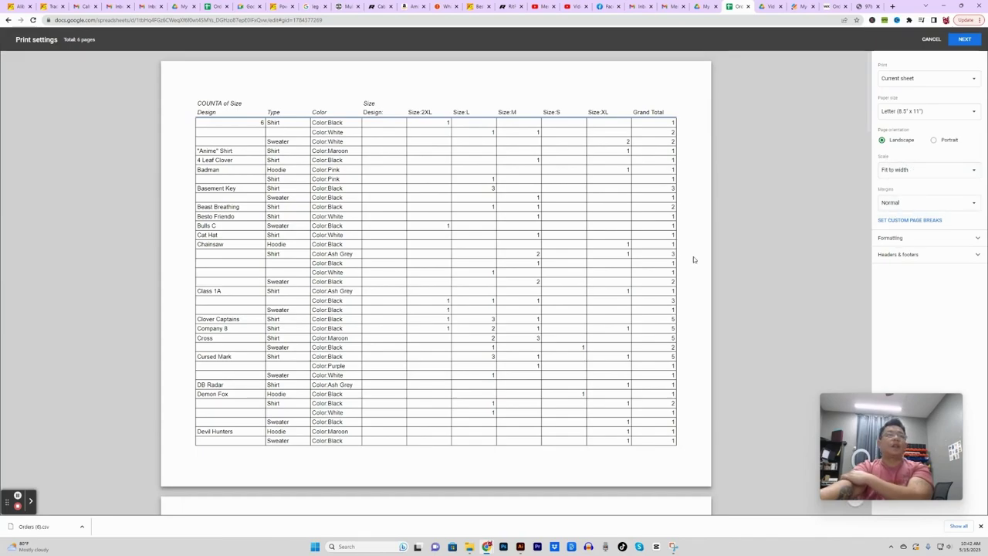
pyautogui.scroll(-4, 414, 219)
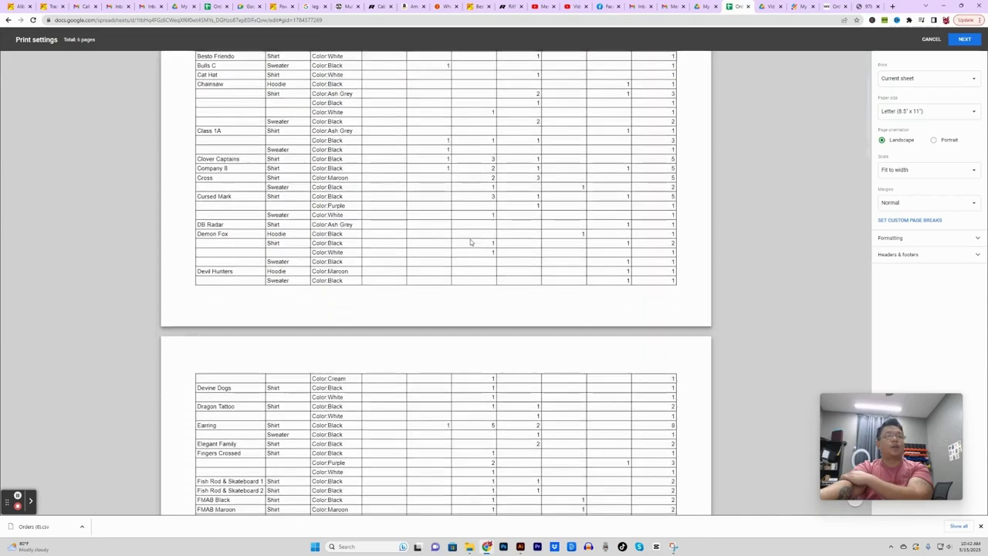
pyautogui.scroll(-7, 473, 243)
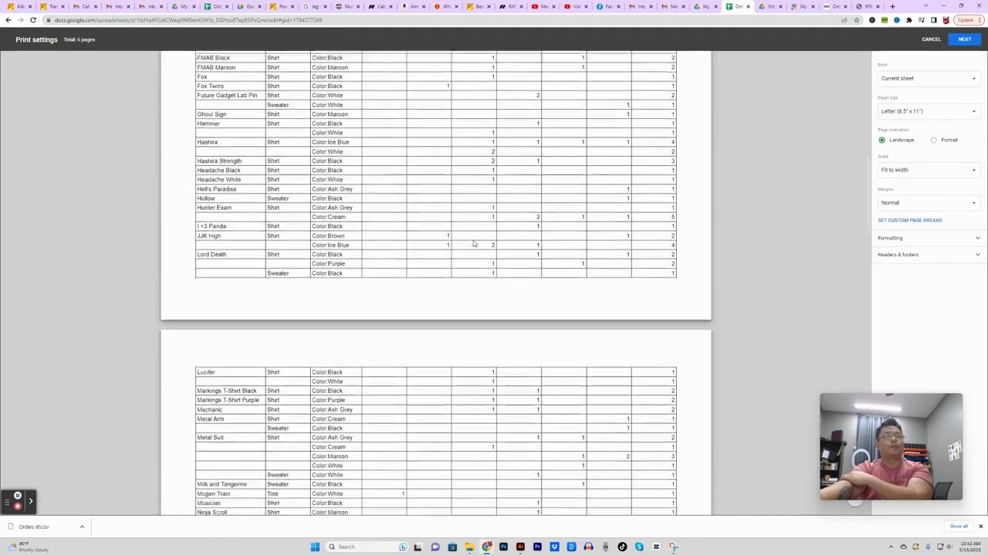
pyautogui.scroll(-8, 476, 240)
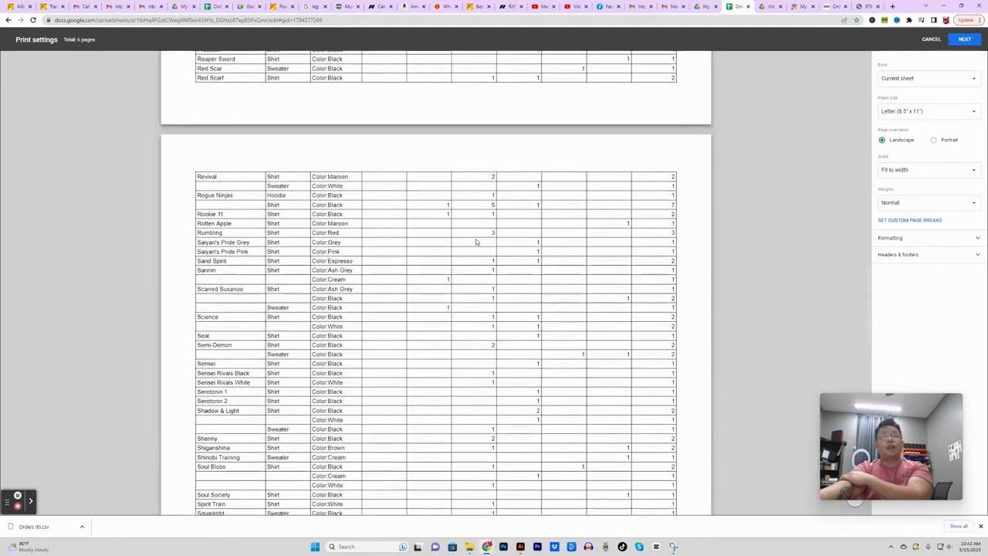
pyautogui.scroll(-2, 476, 241)
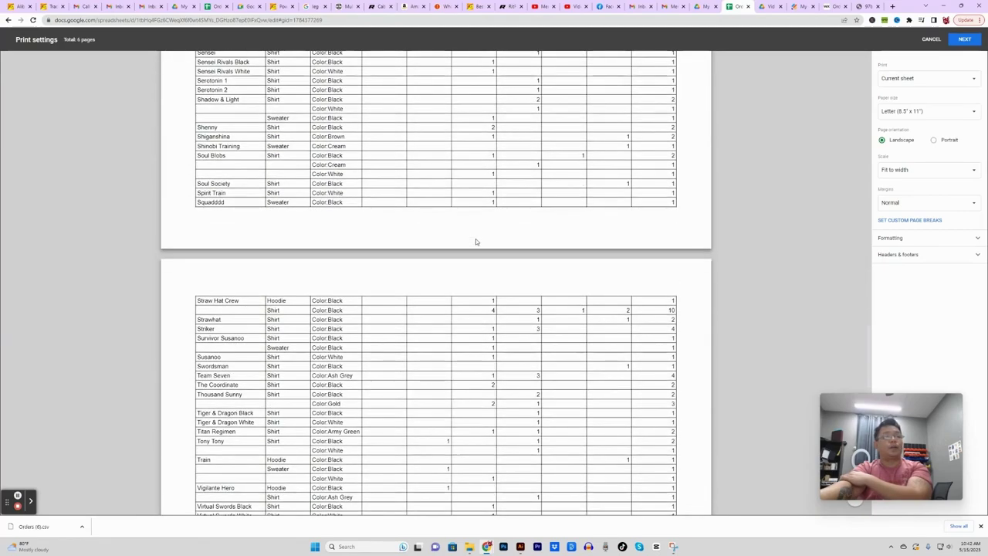
pyautogui.scroll(-2, 476, 242)
pyautogui.scroll(-3, 476, 242)
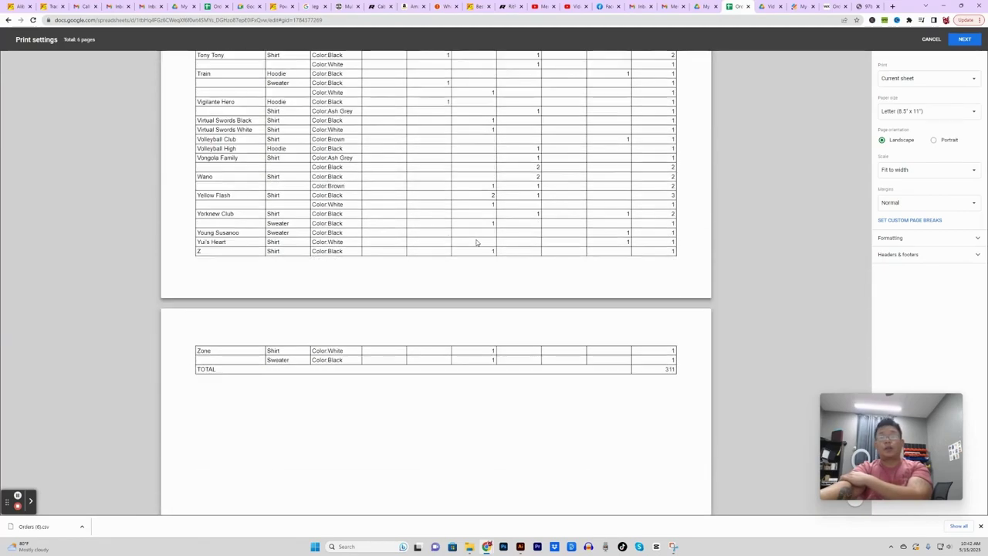